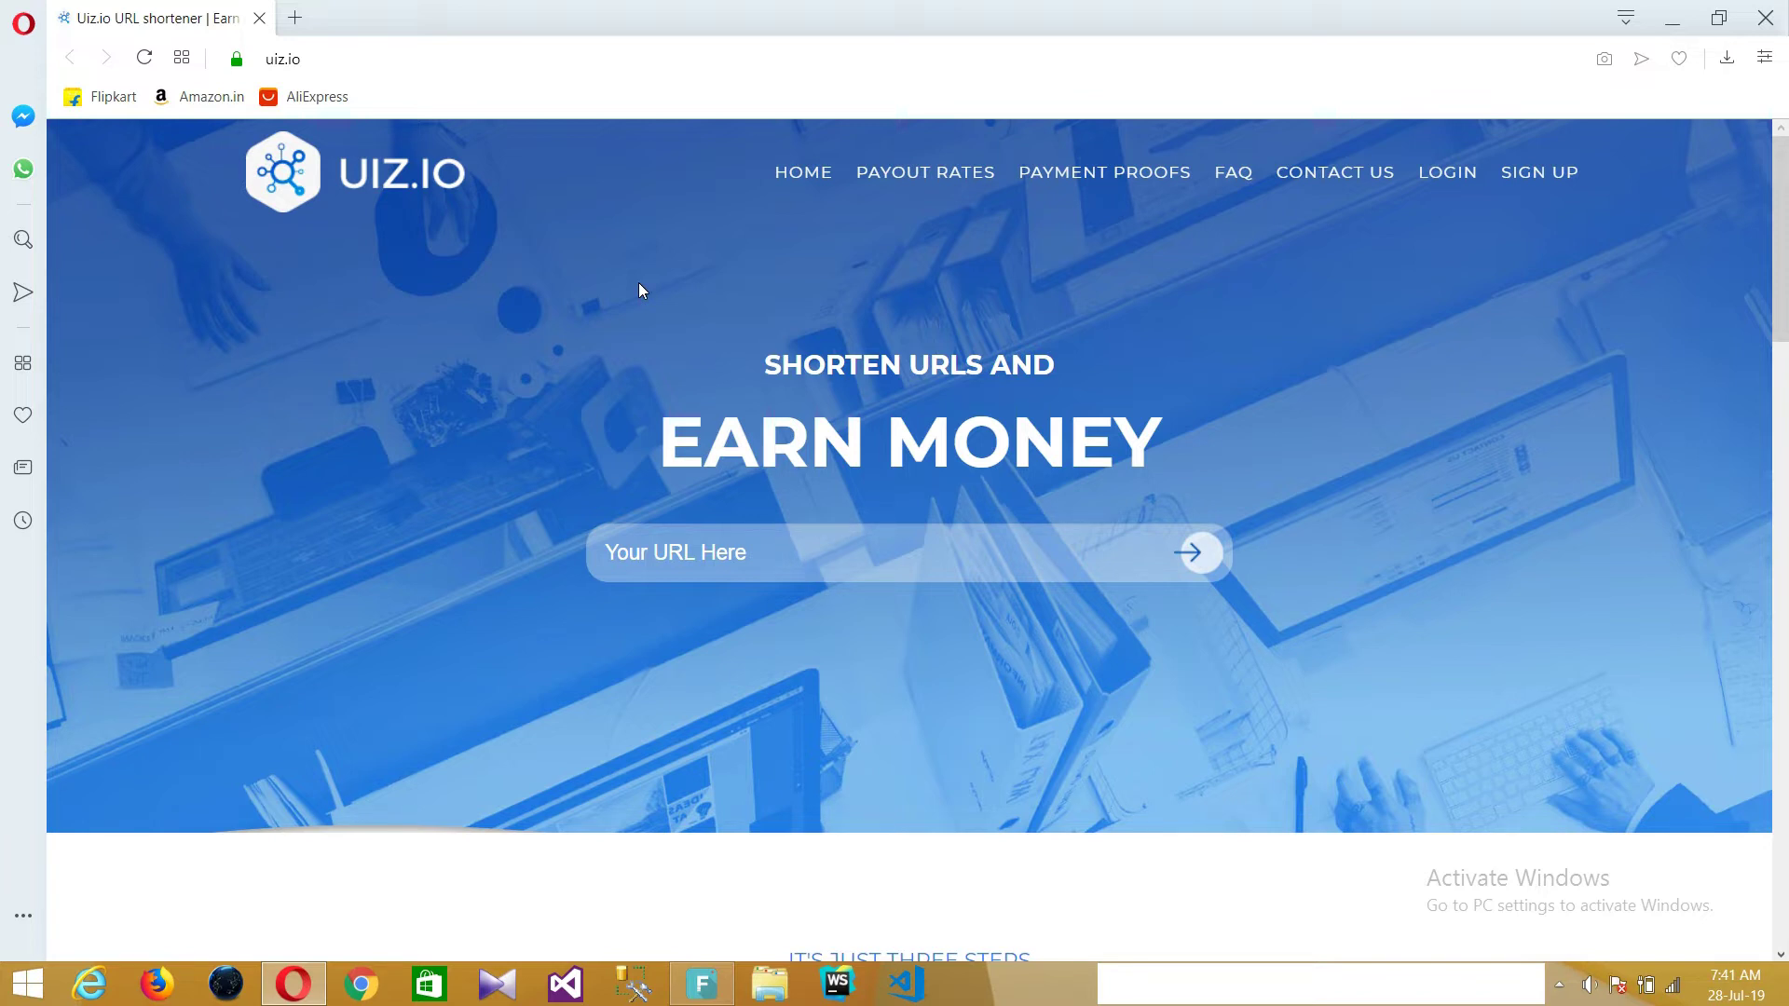
# - Open the Uiz.io payout rates and examine the withdrawal rules and the per-country earnings per 1000 views
pyautogui.click(964, 183)
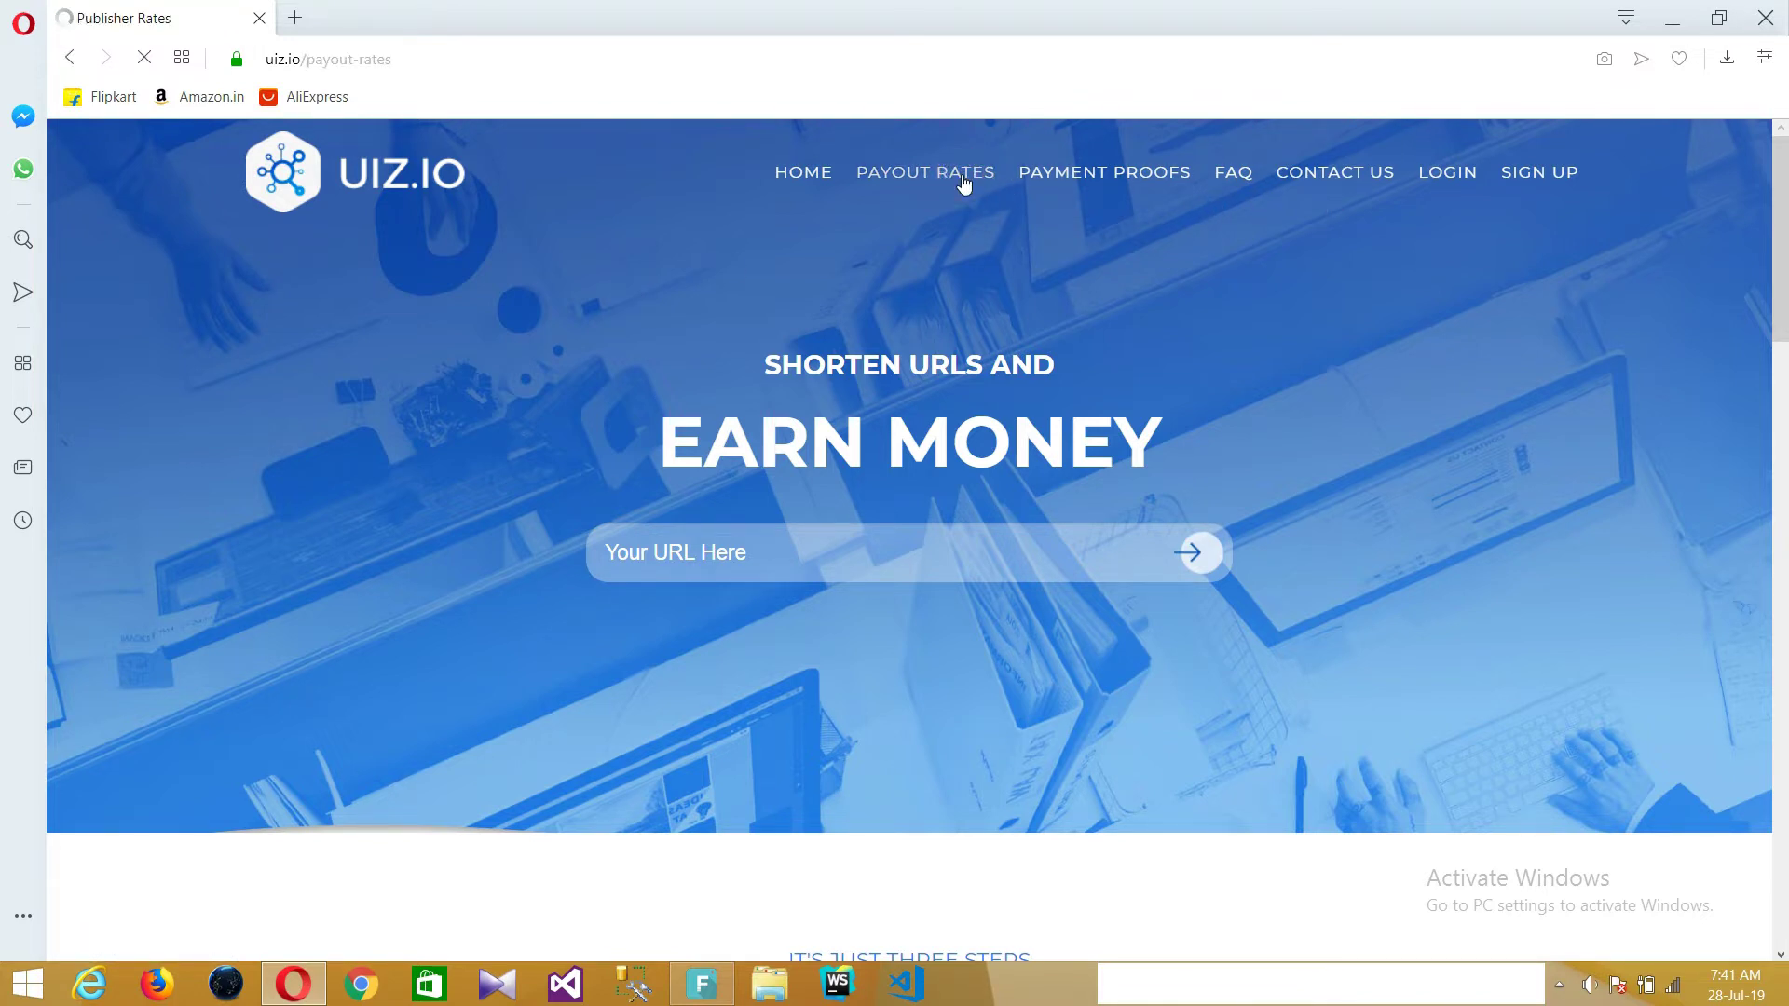
pyautogui.scroll(-3, 525, 461)
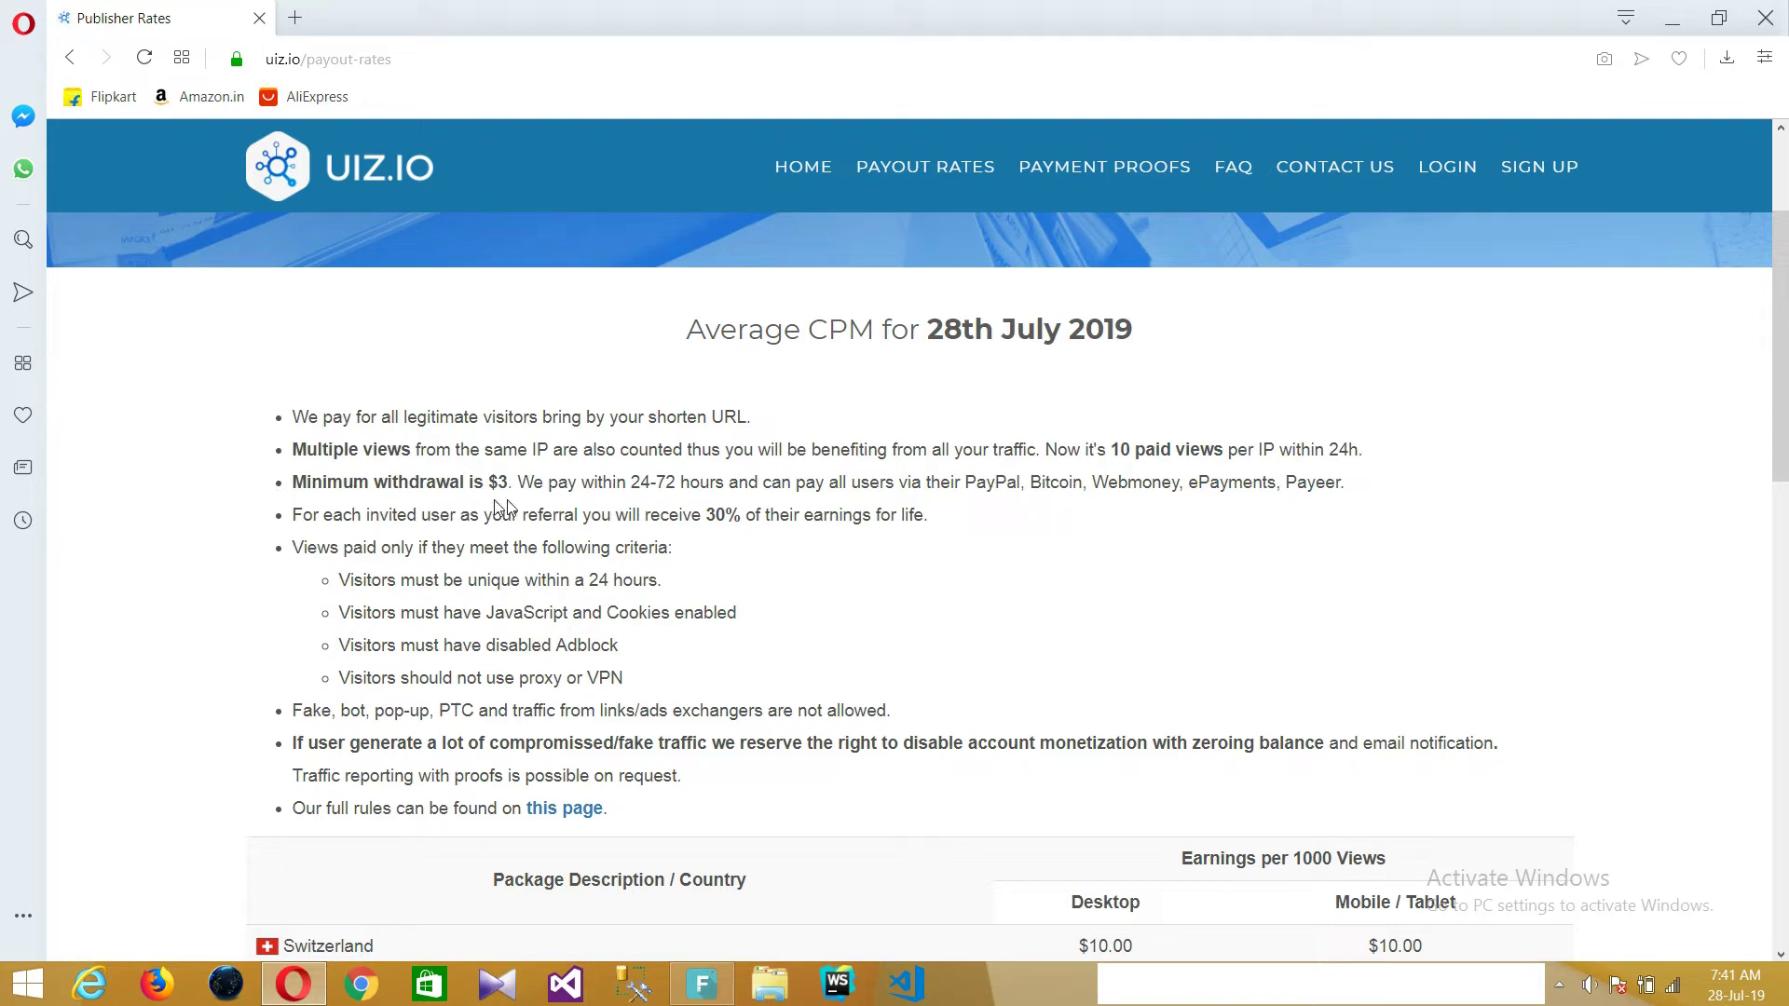
pyautogui.scroll(-3, 487, 466)
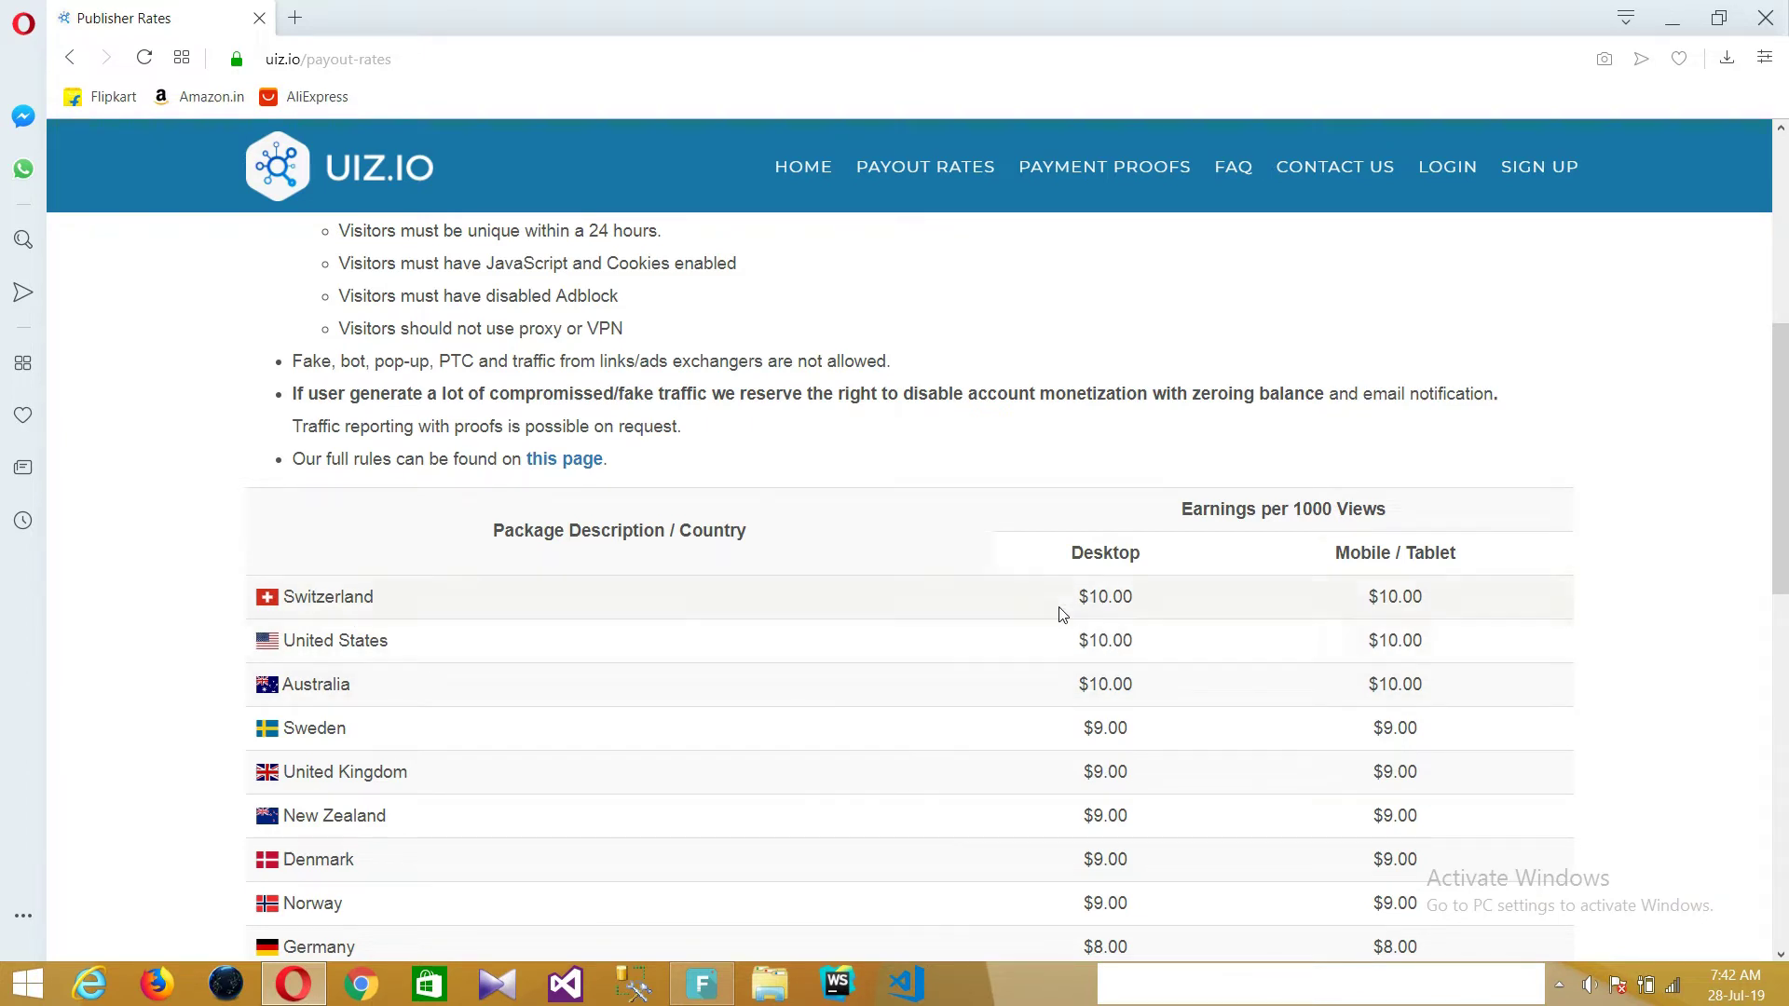
pyautogui.scroll(-2, 1058, 611)
pyautogui.scroll(-4, 600, 607)
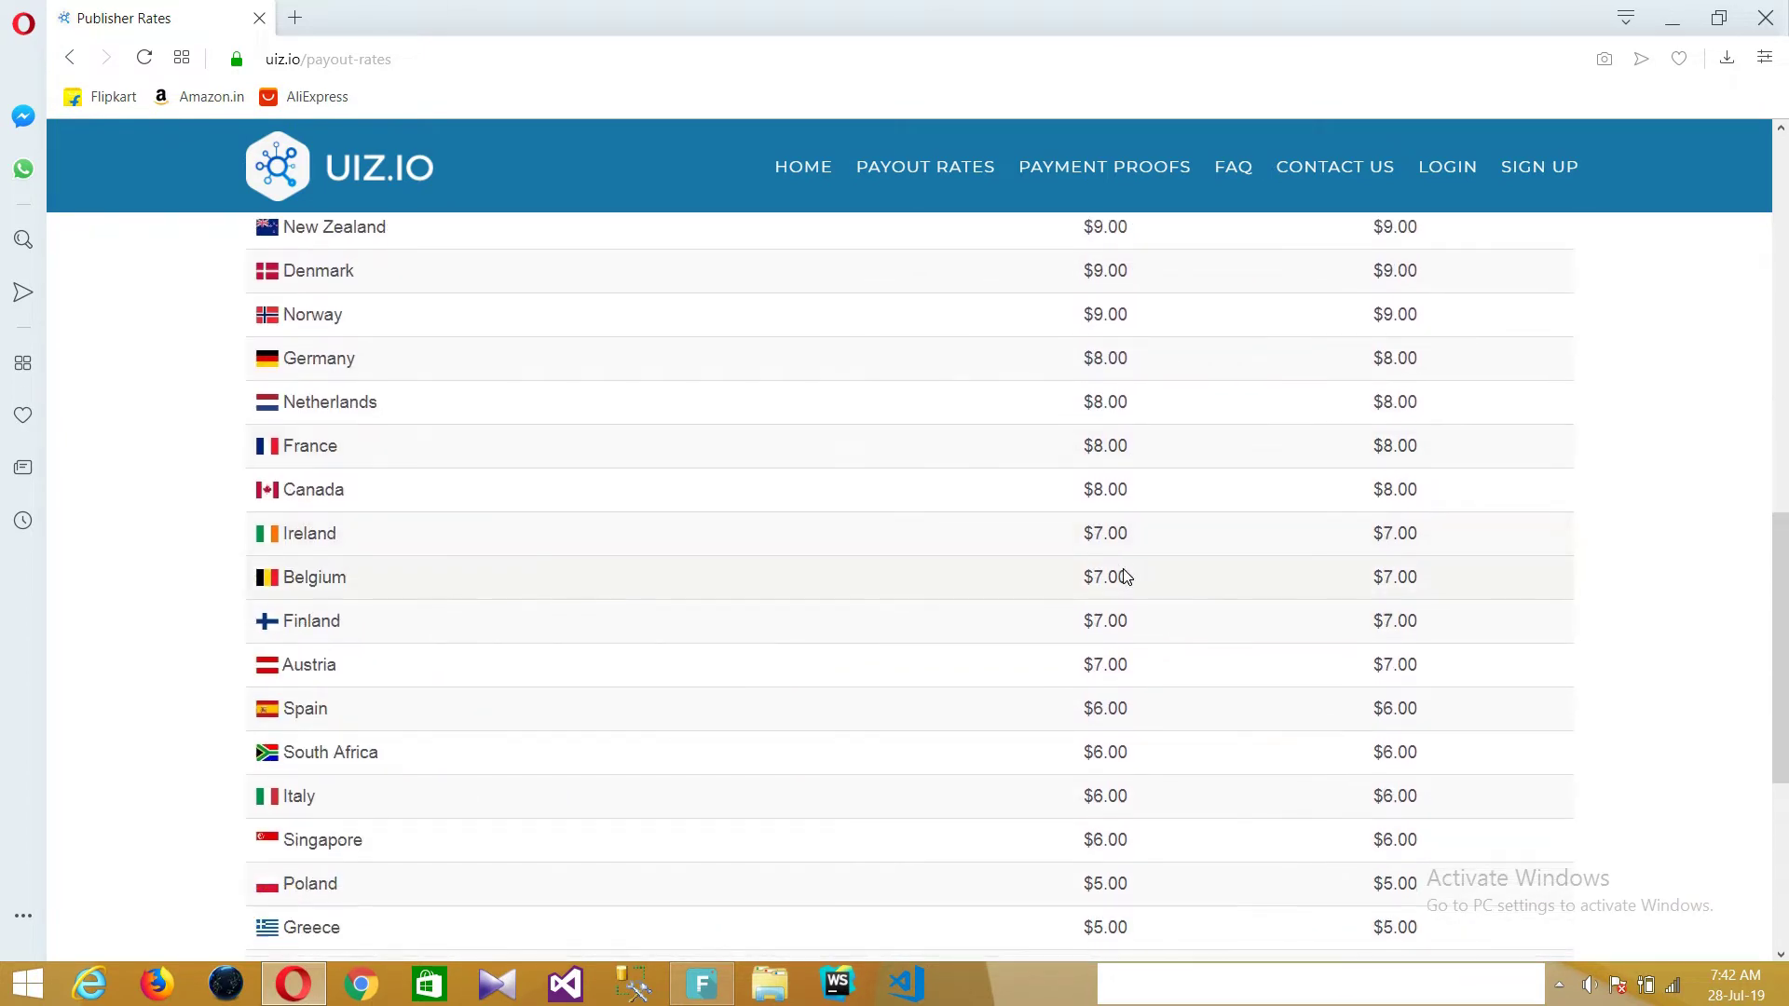
pyautogui.scroll(-3, 615, 580)
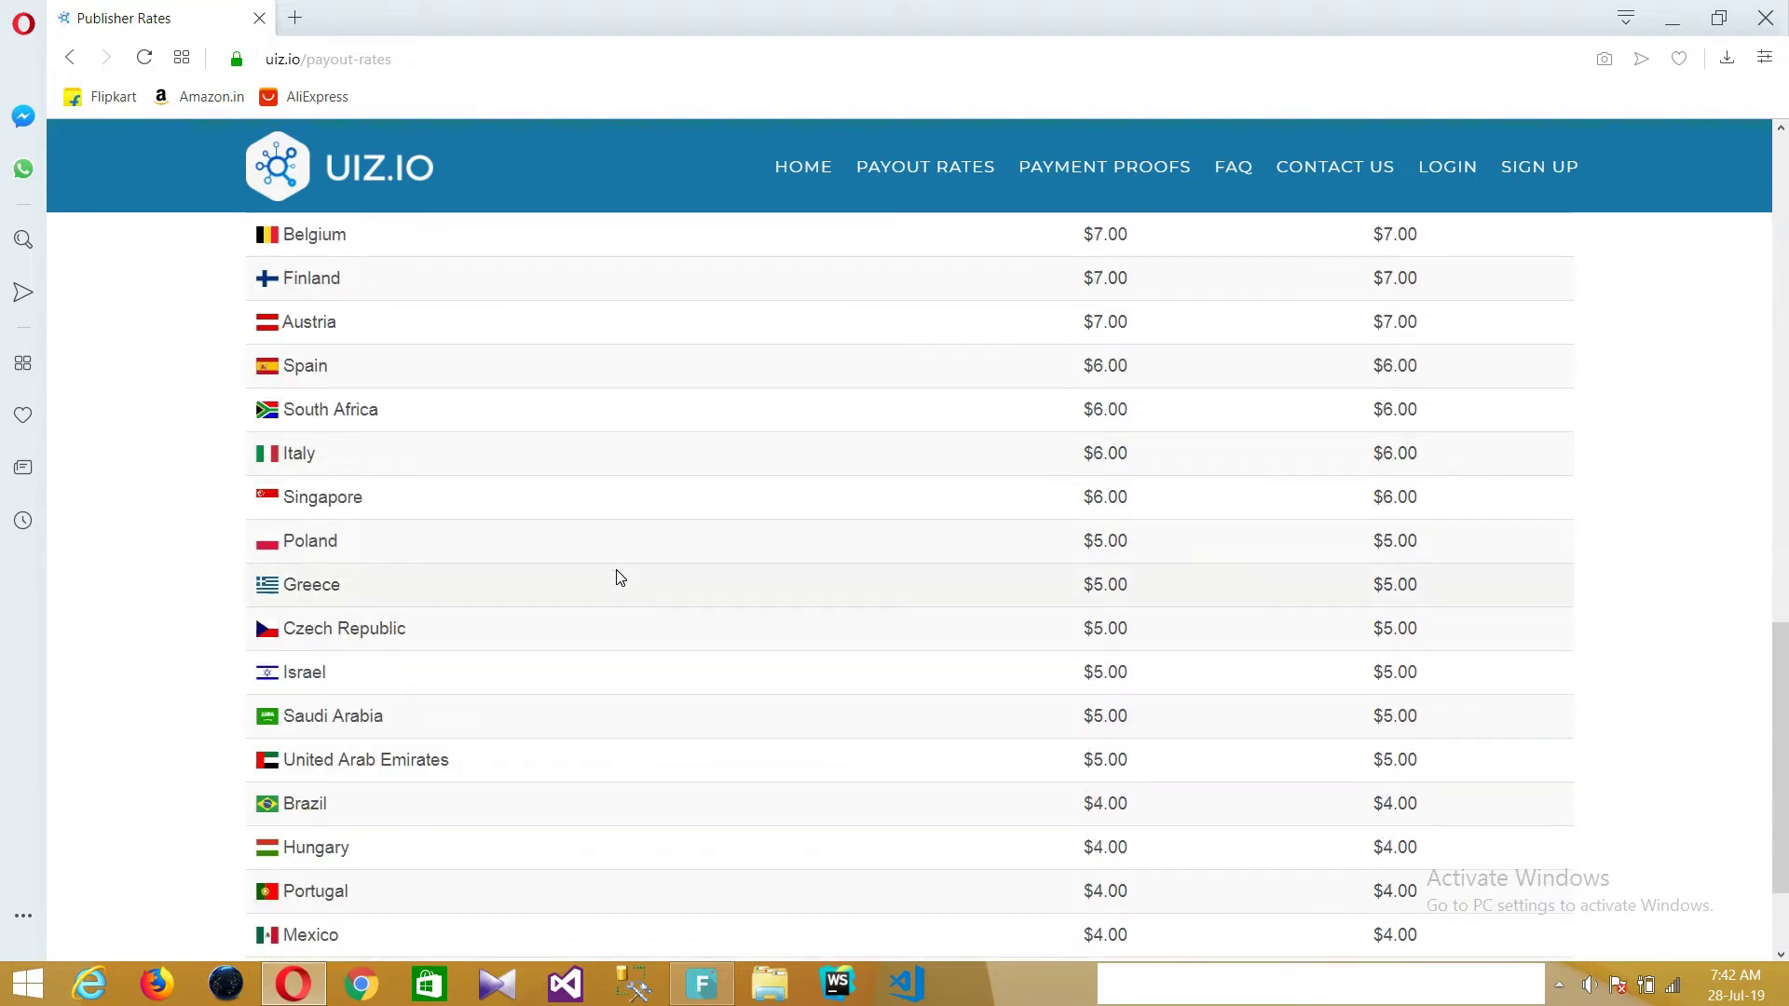
pyautogui.scroll(-1, 615, 579)
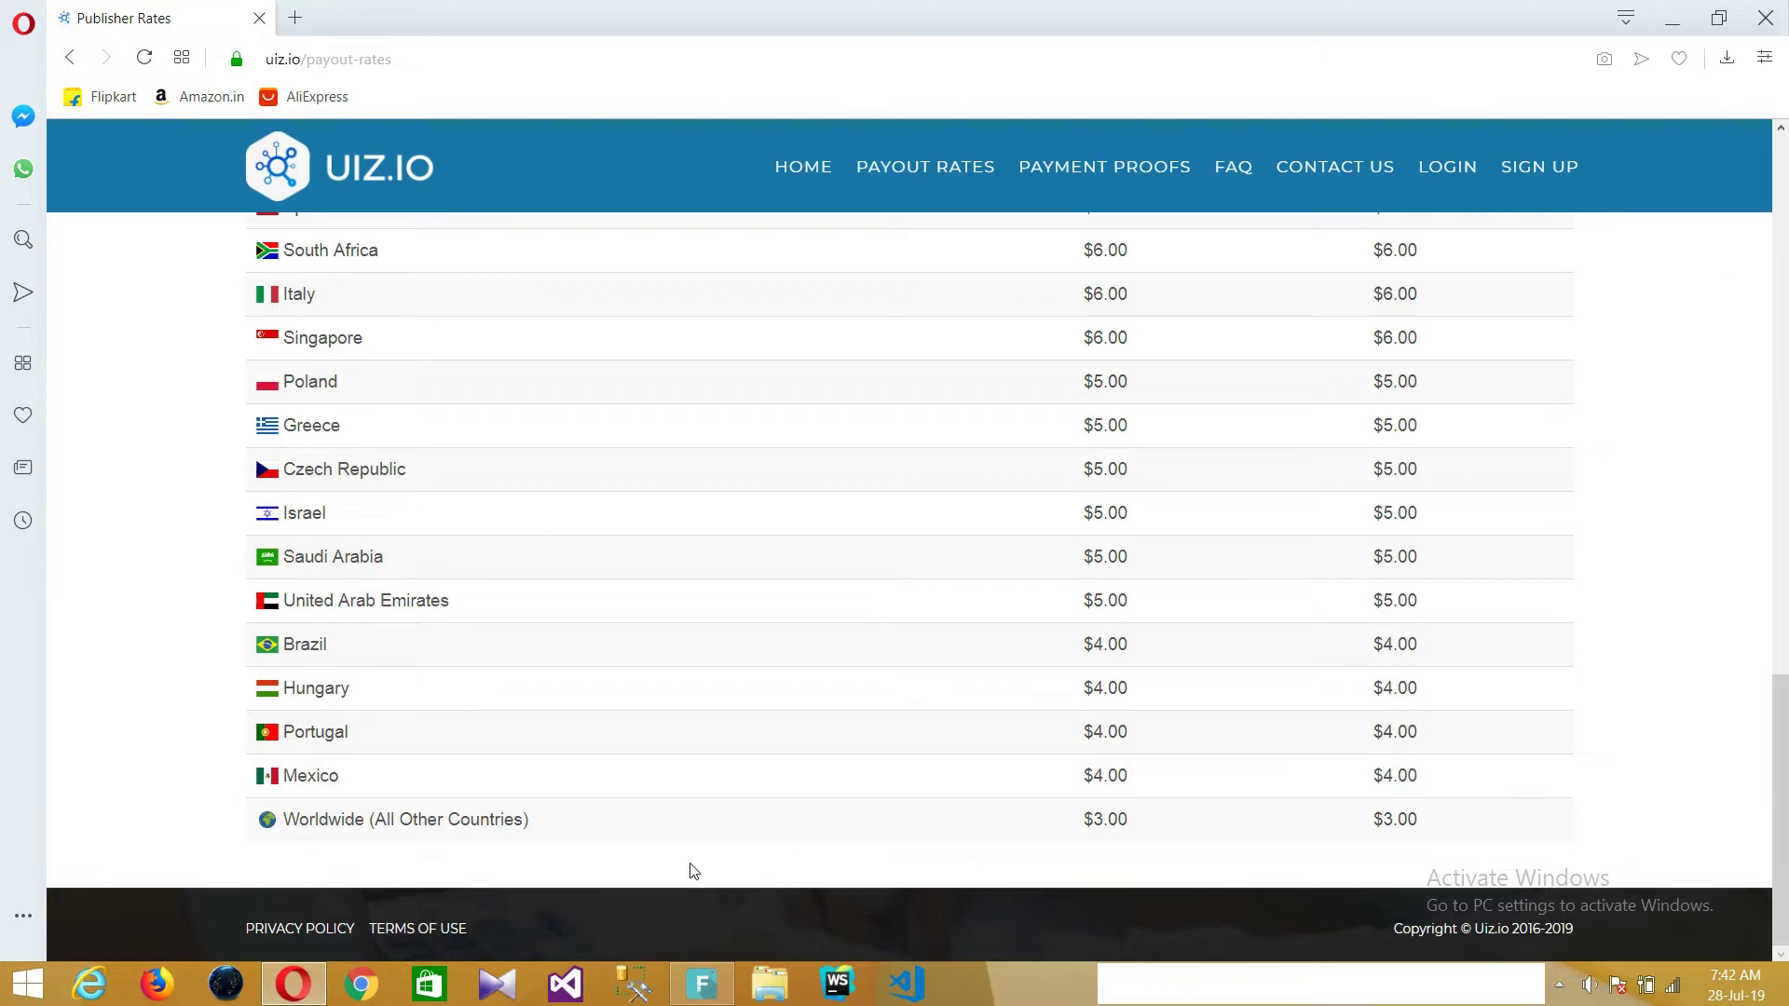
pyautogui.scroll(5, 1031, 827)
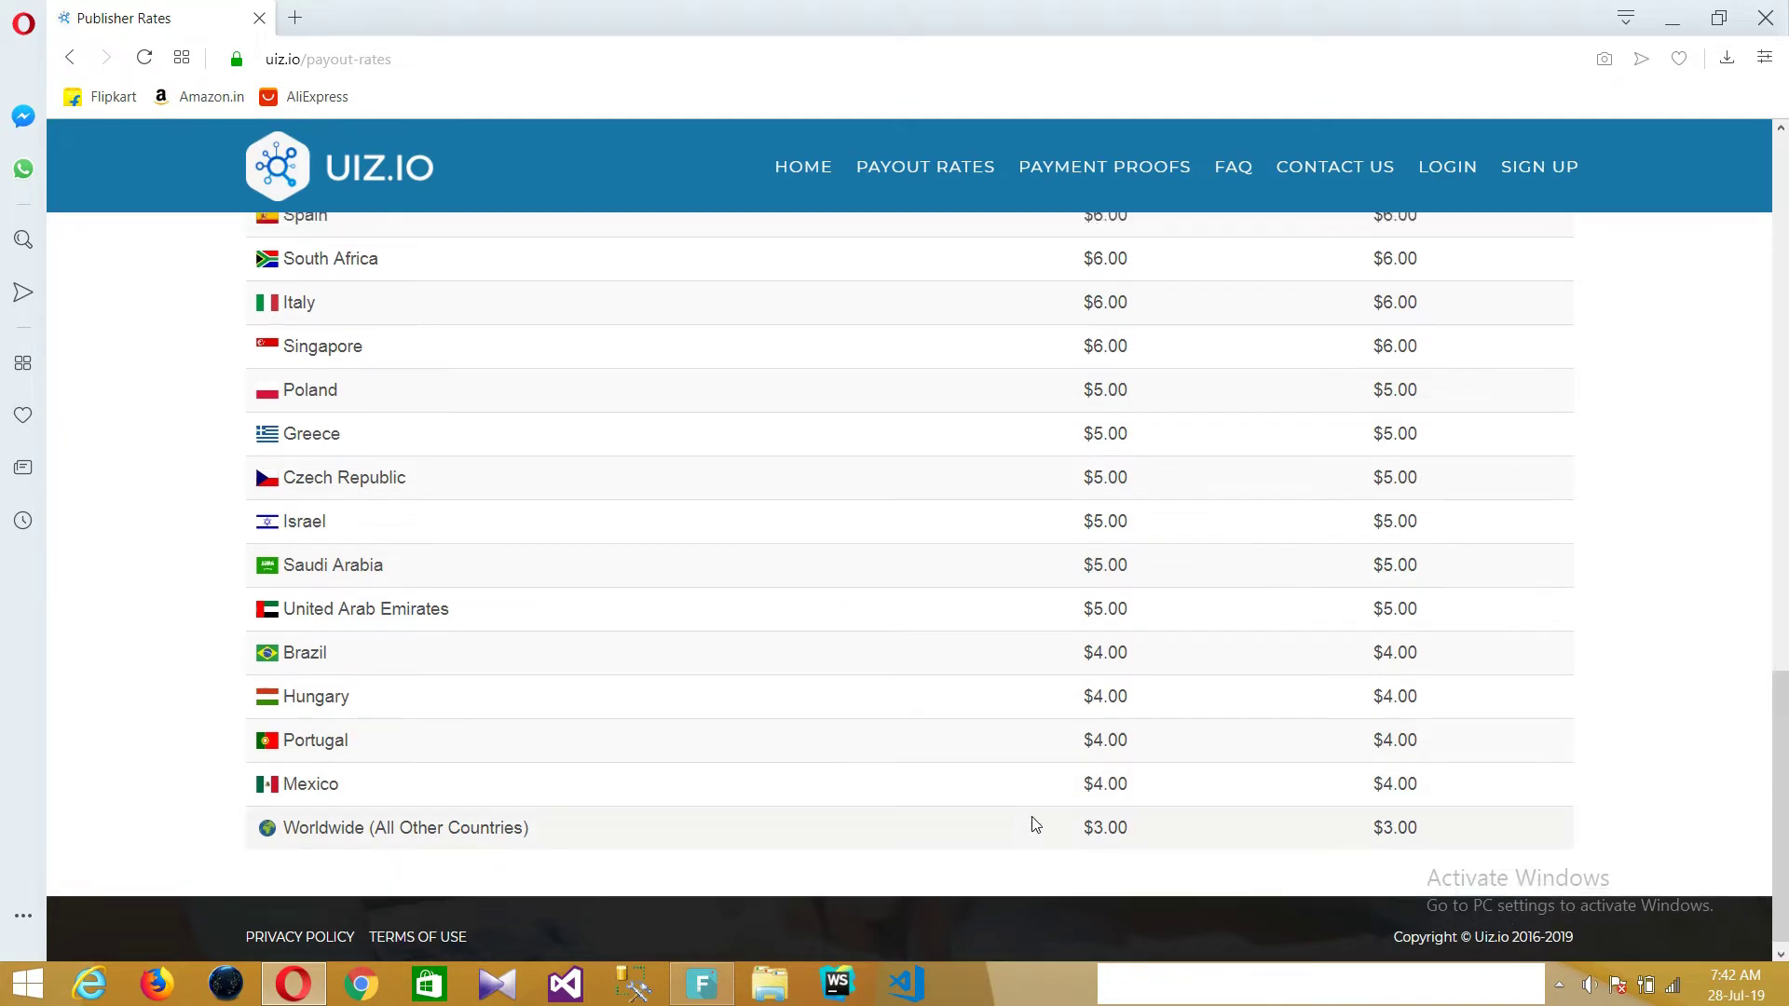
pyautogui.scroll(3, 1003, 823)
pyautogui.scroll(4, 998, 825)
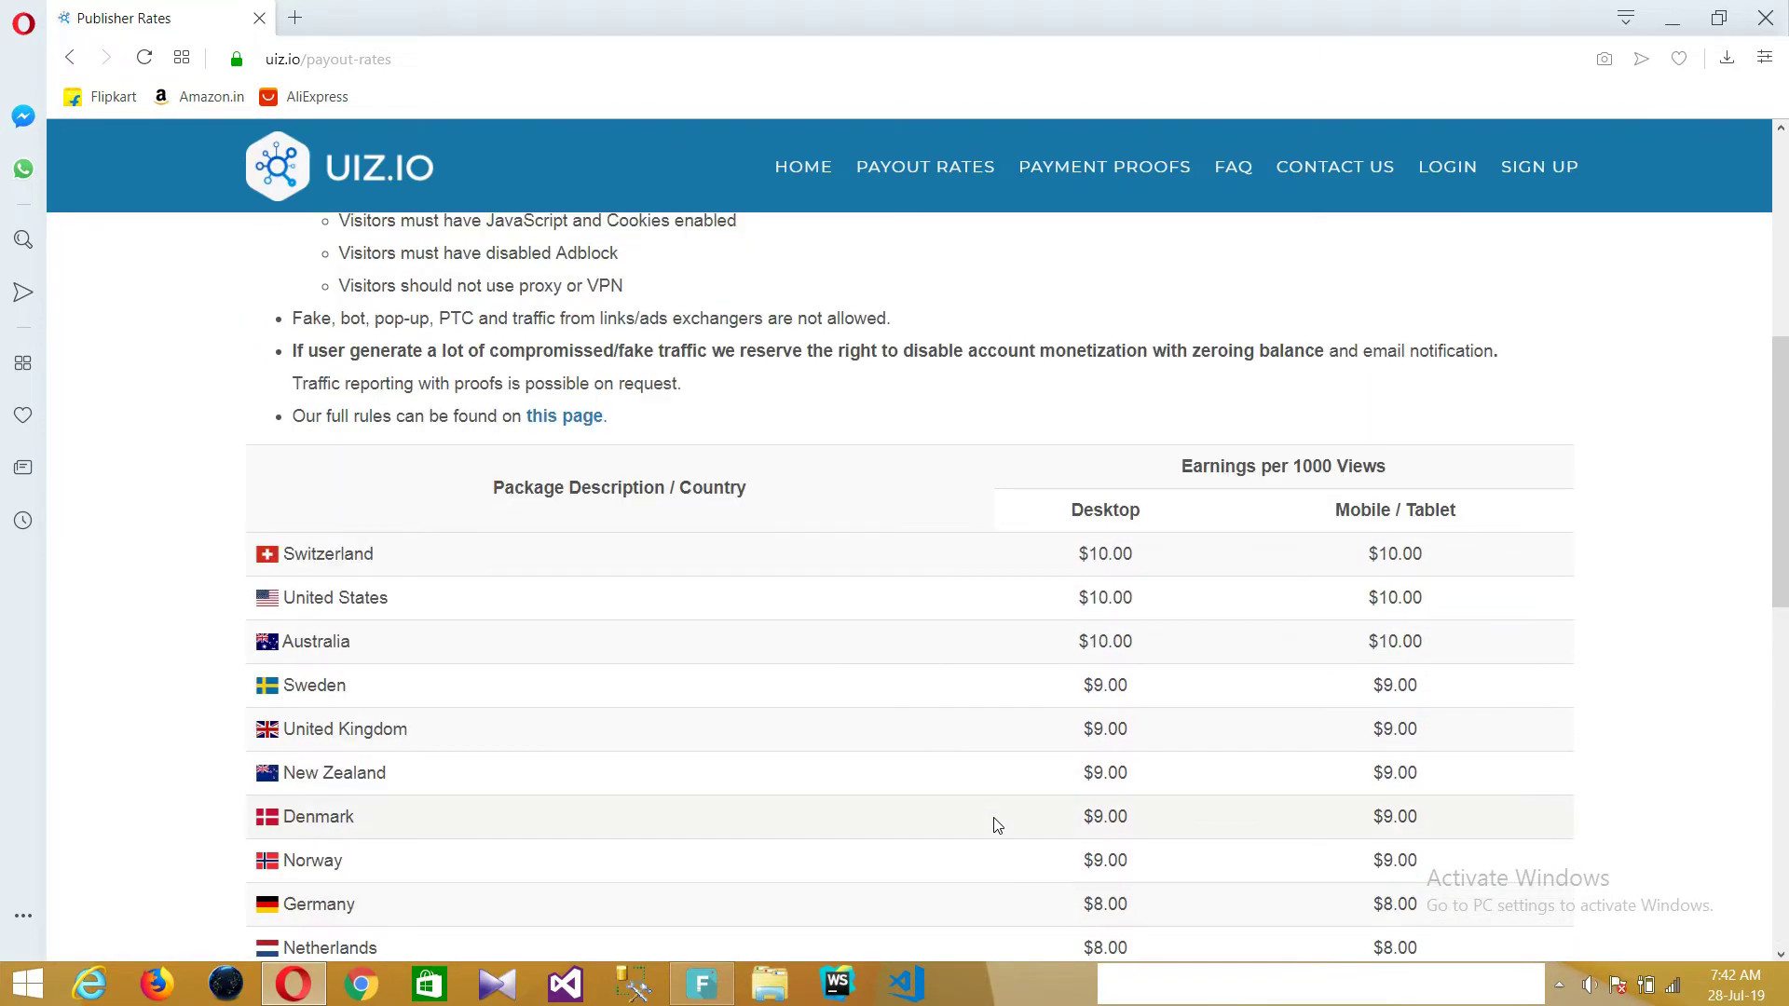
pyautogui.scroll(5, 997, 825)
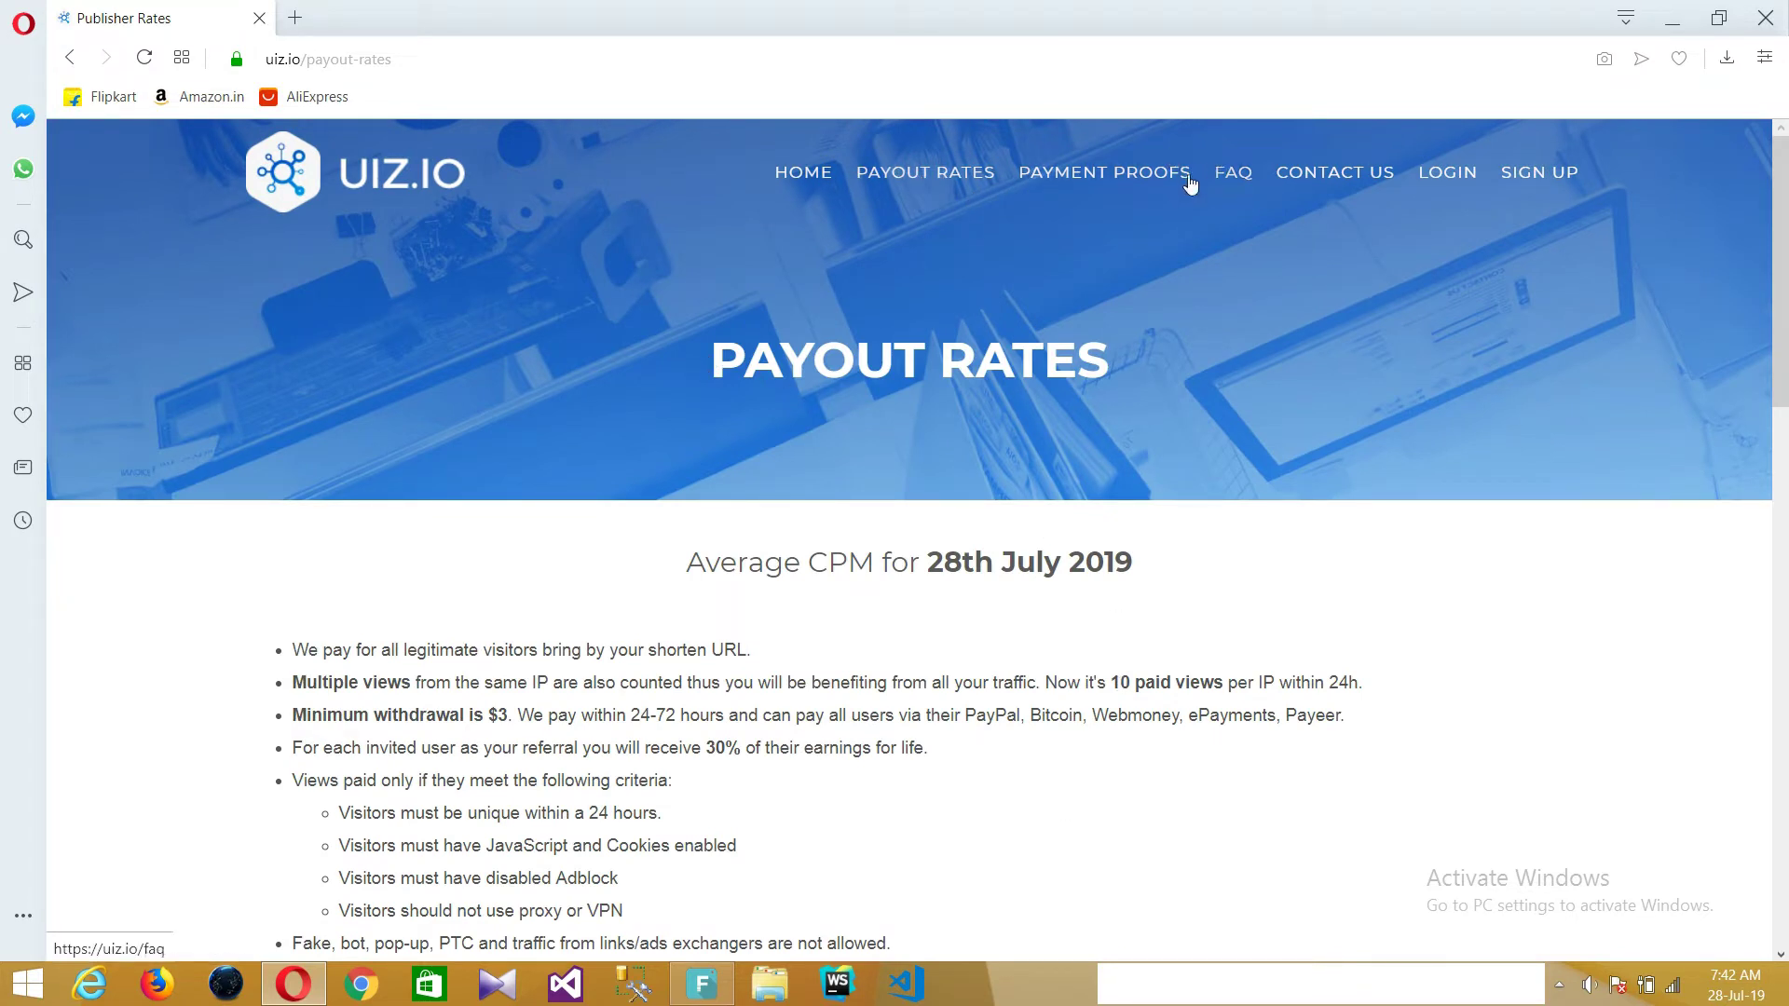
# - Open the payment proofs page and look through the posted payment screenshots
pyautogui.click(1145, 182)
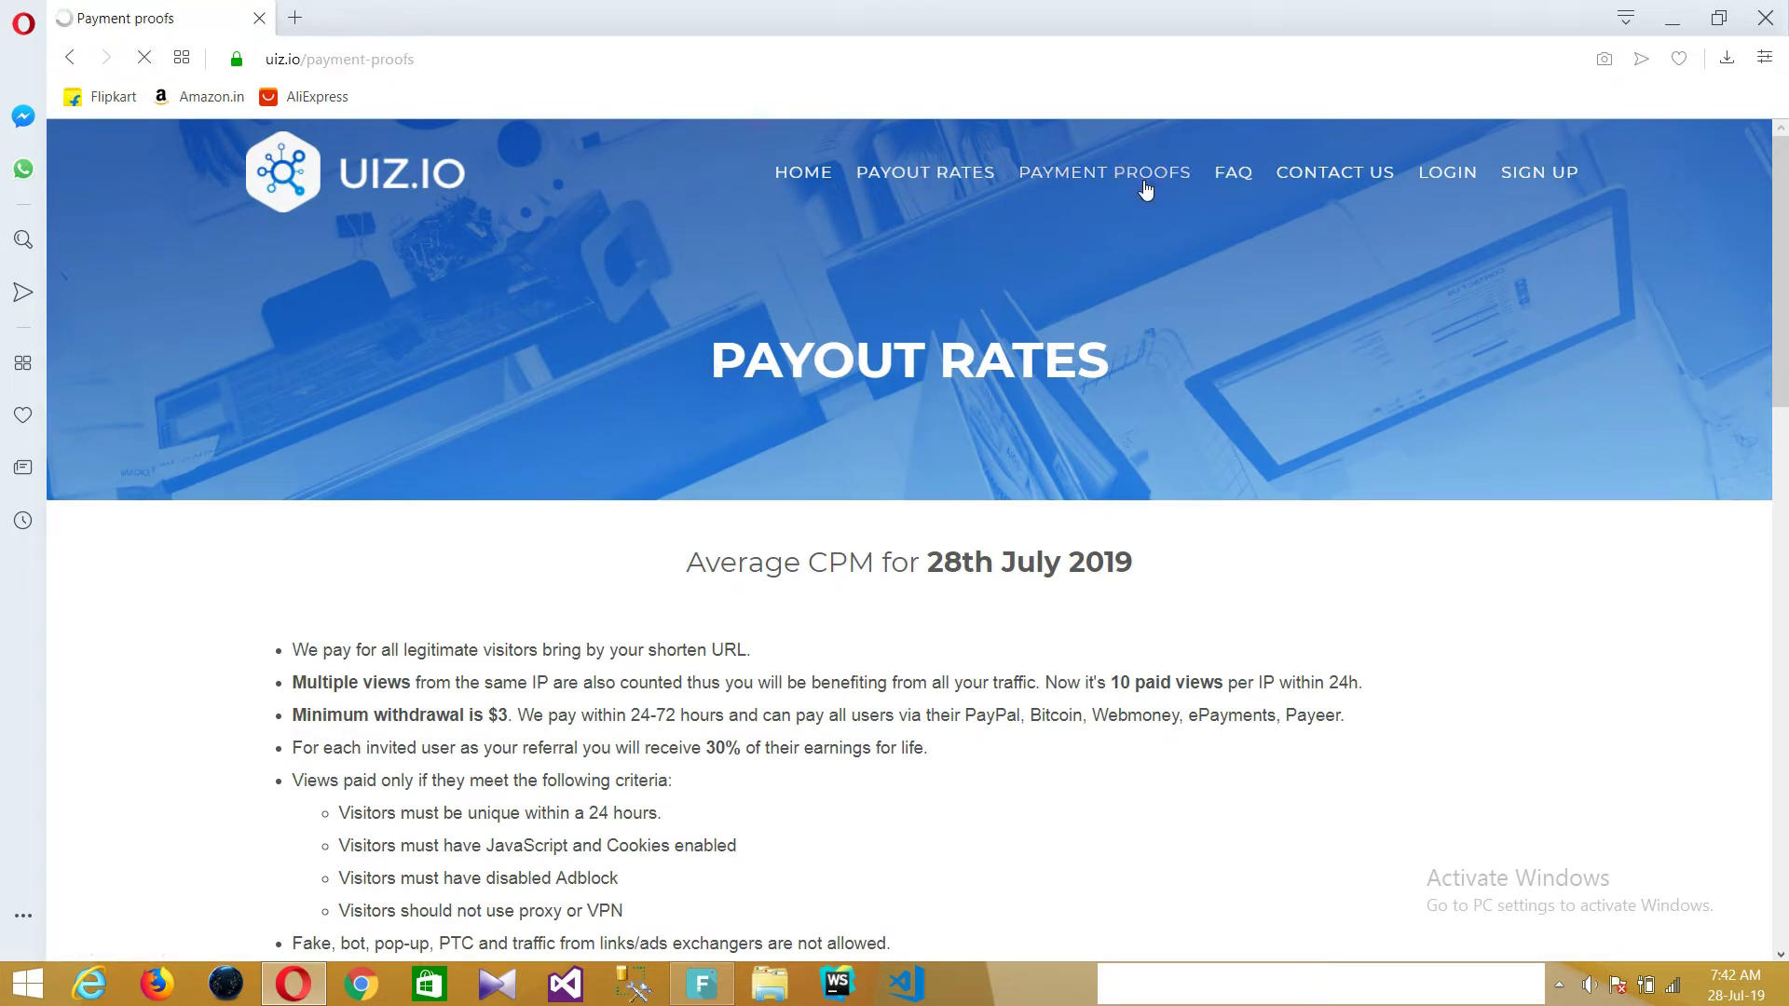
pyautogui.scroll(-4, 997, 275)
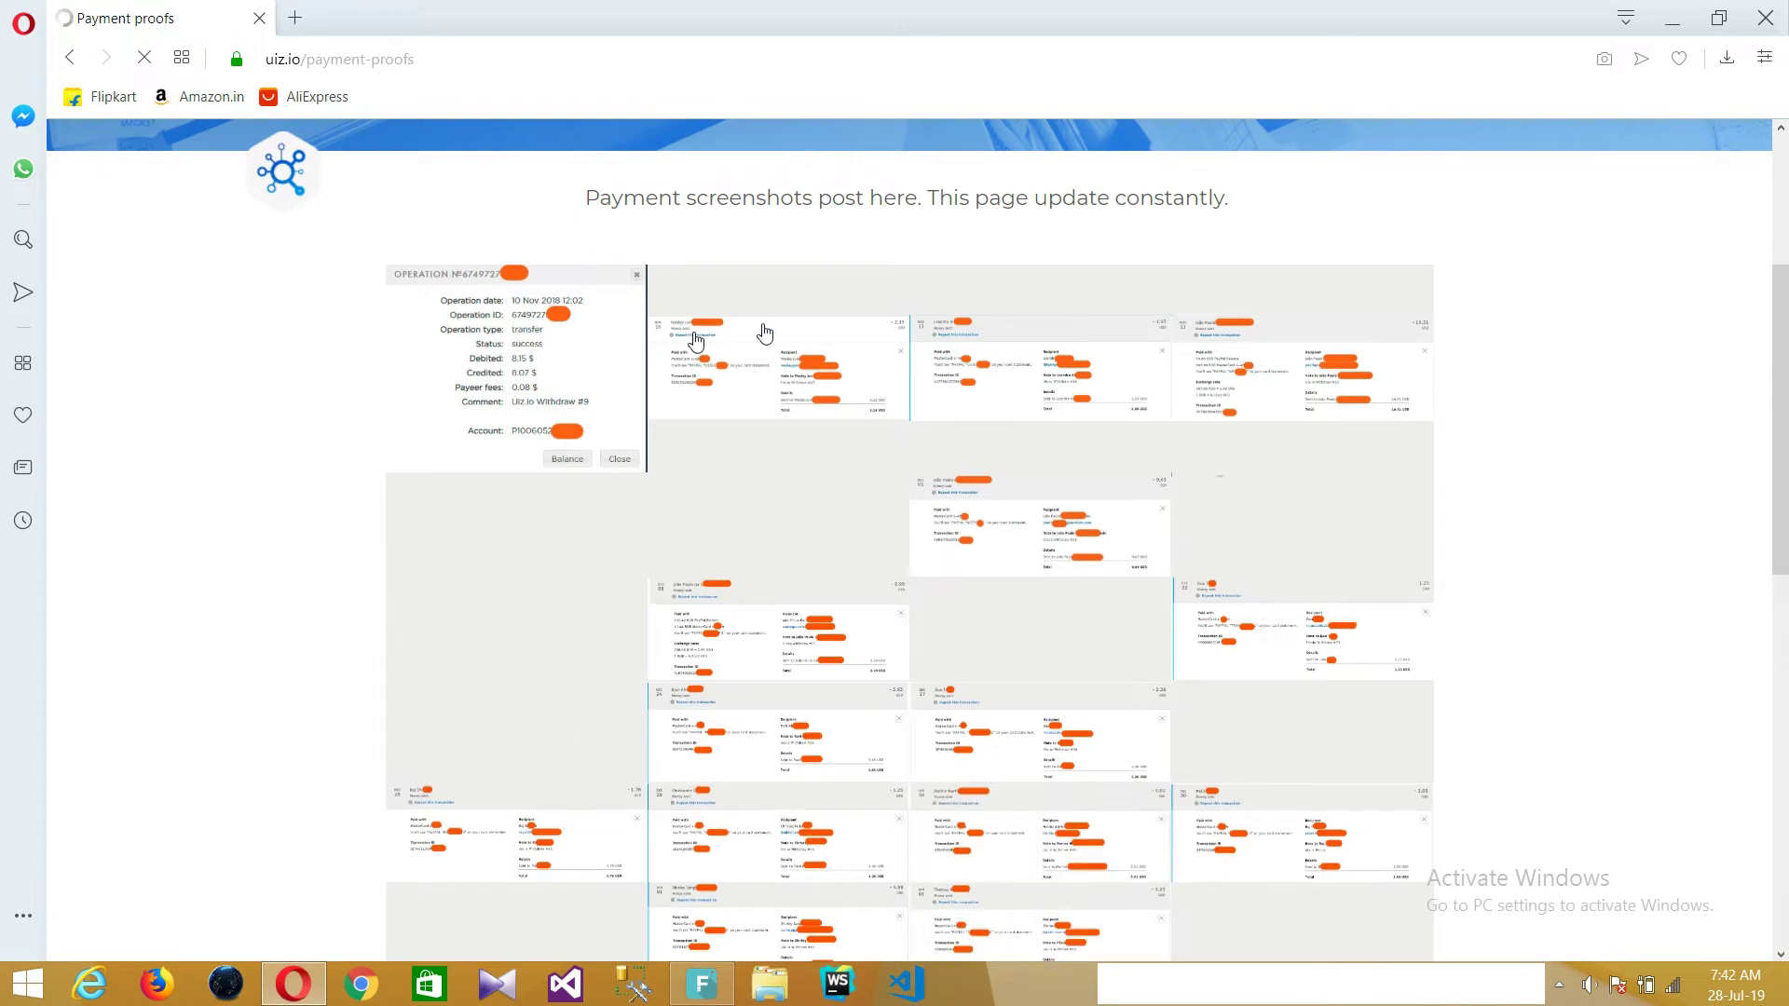
pyautogui.scroll(4, 724, 503)
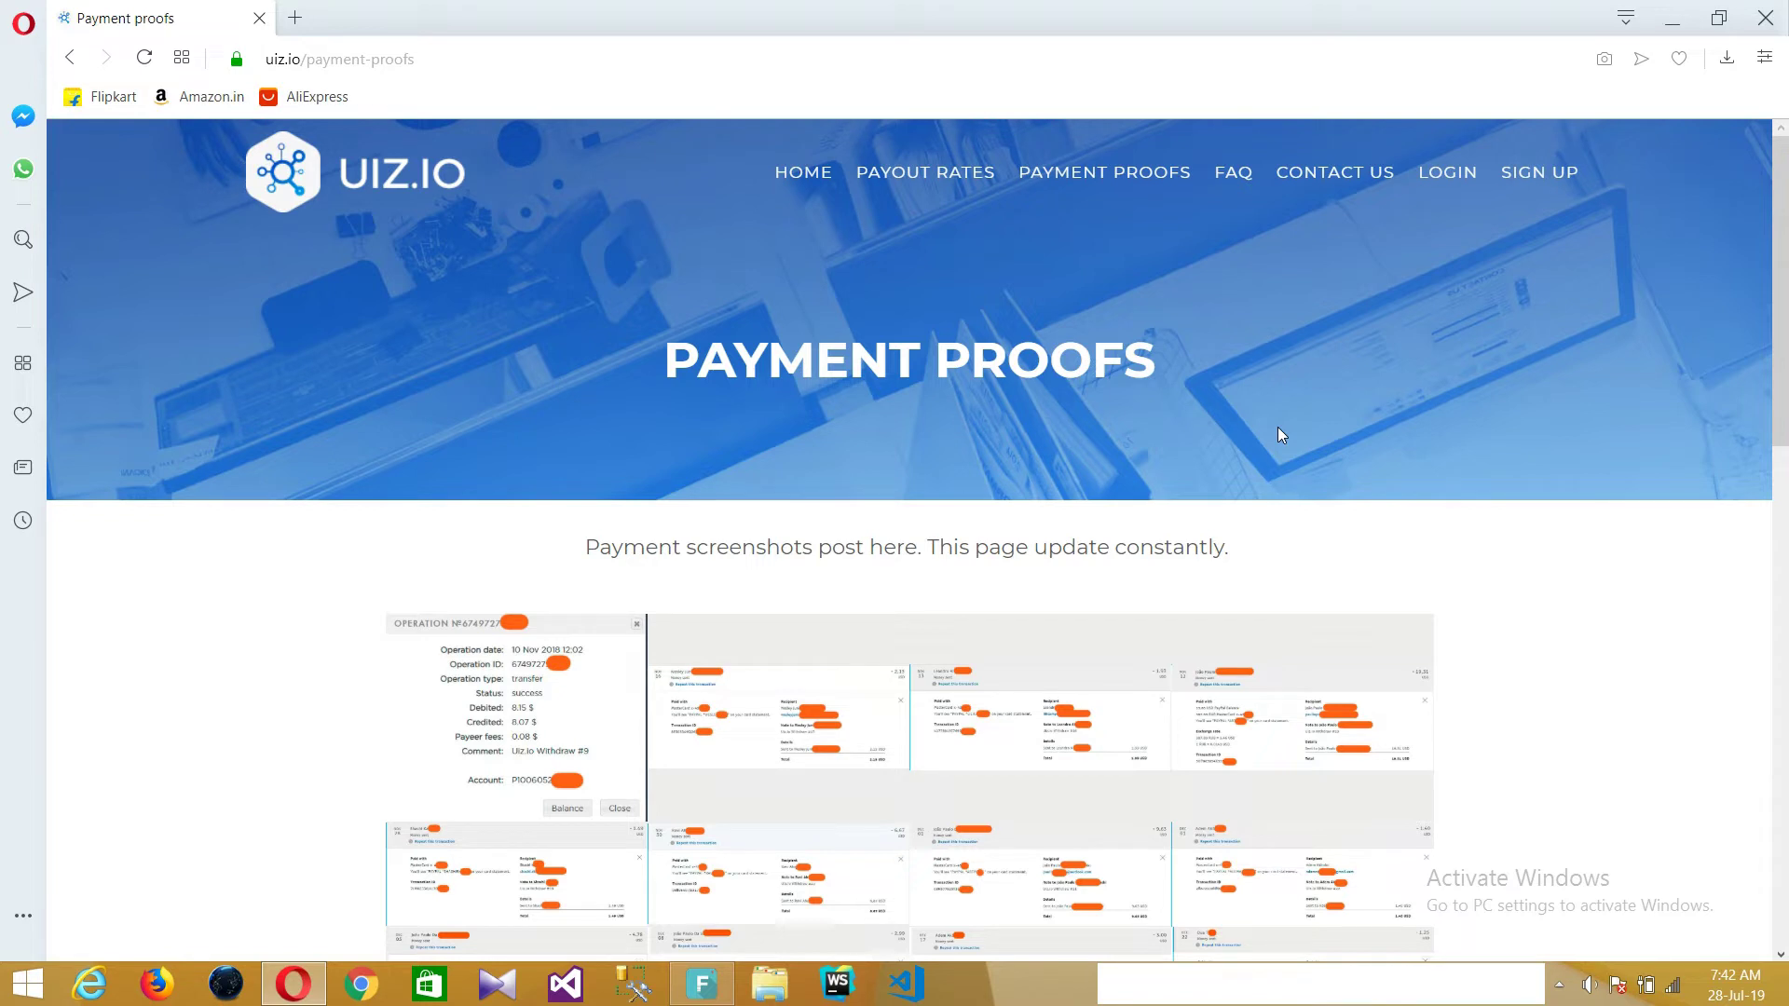
# - Open the new membership sign-up form and fill in the username, the e-mail address, and the account password twice
pyautogui.click(1557, 181)
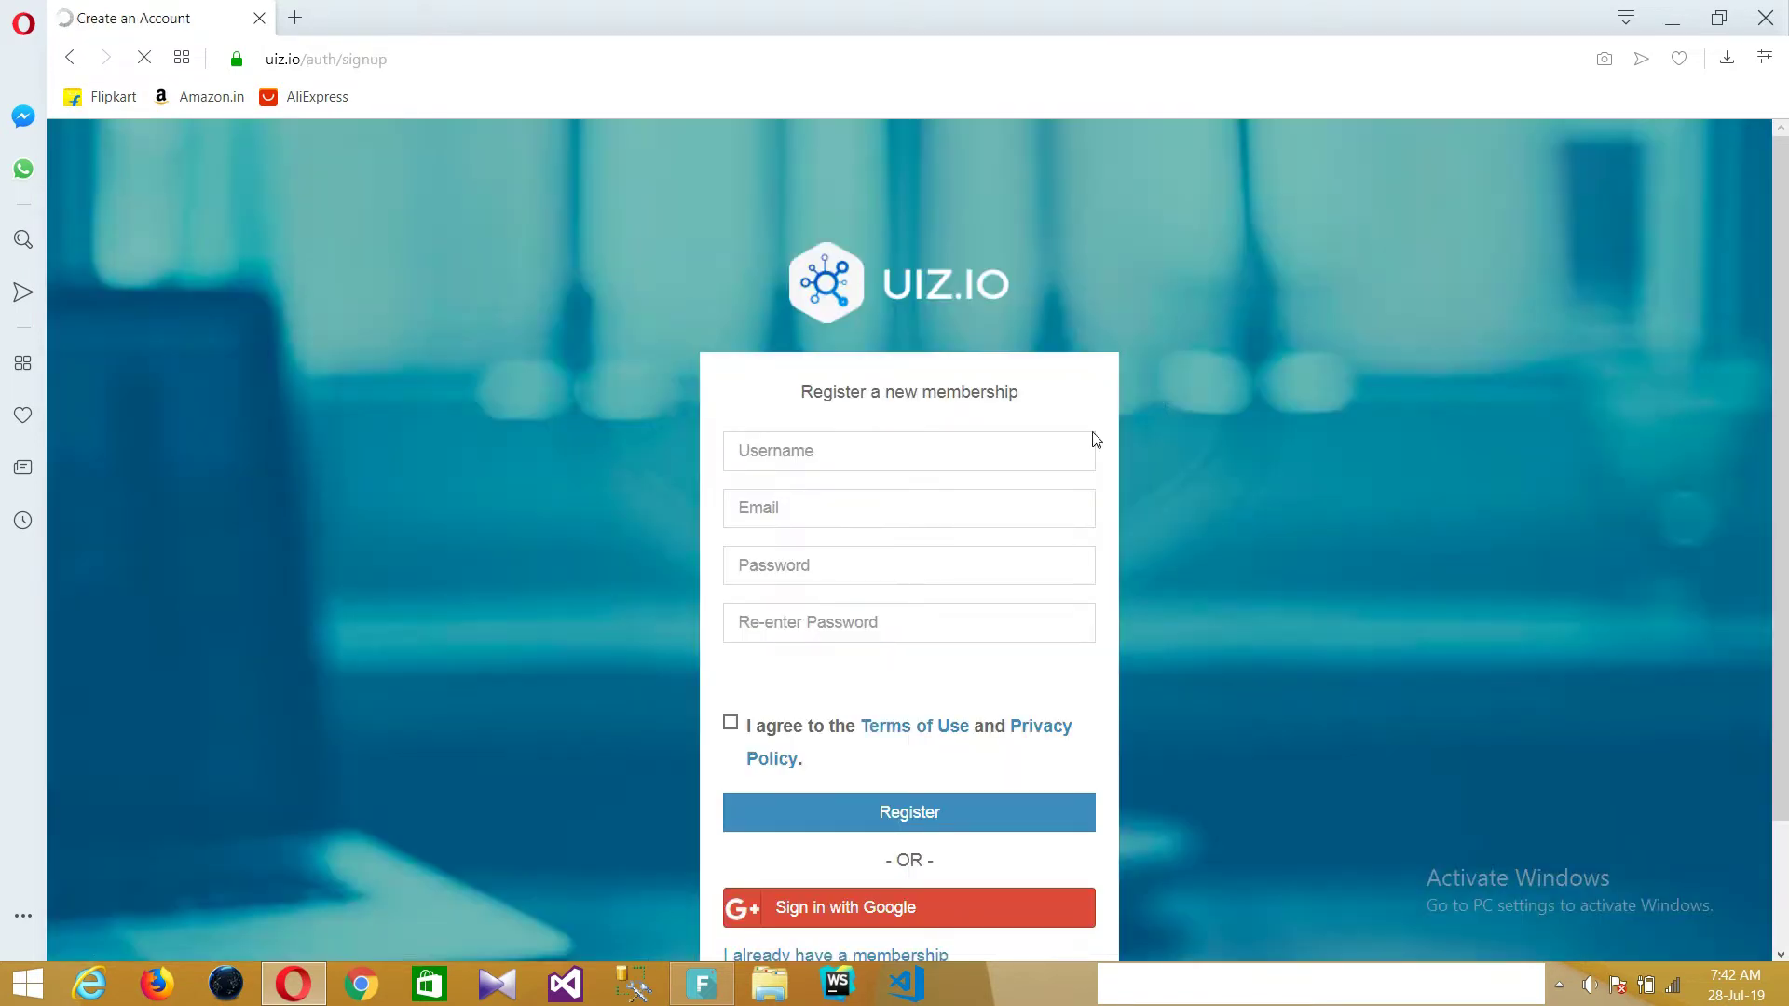
pyautogui.click(807, 450)
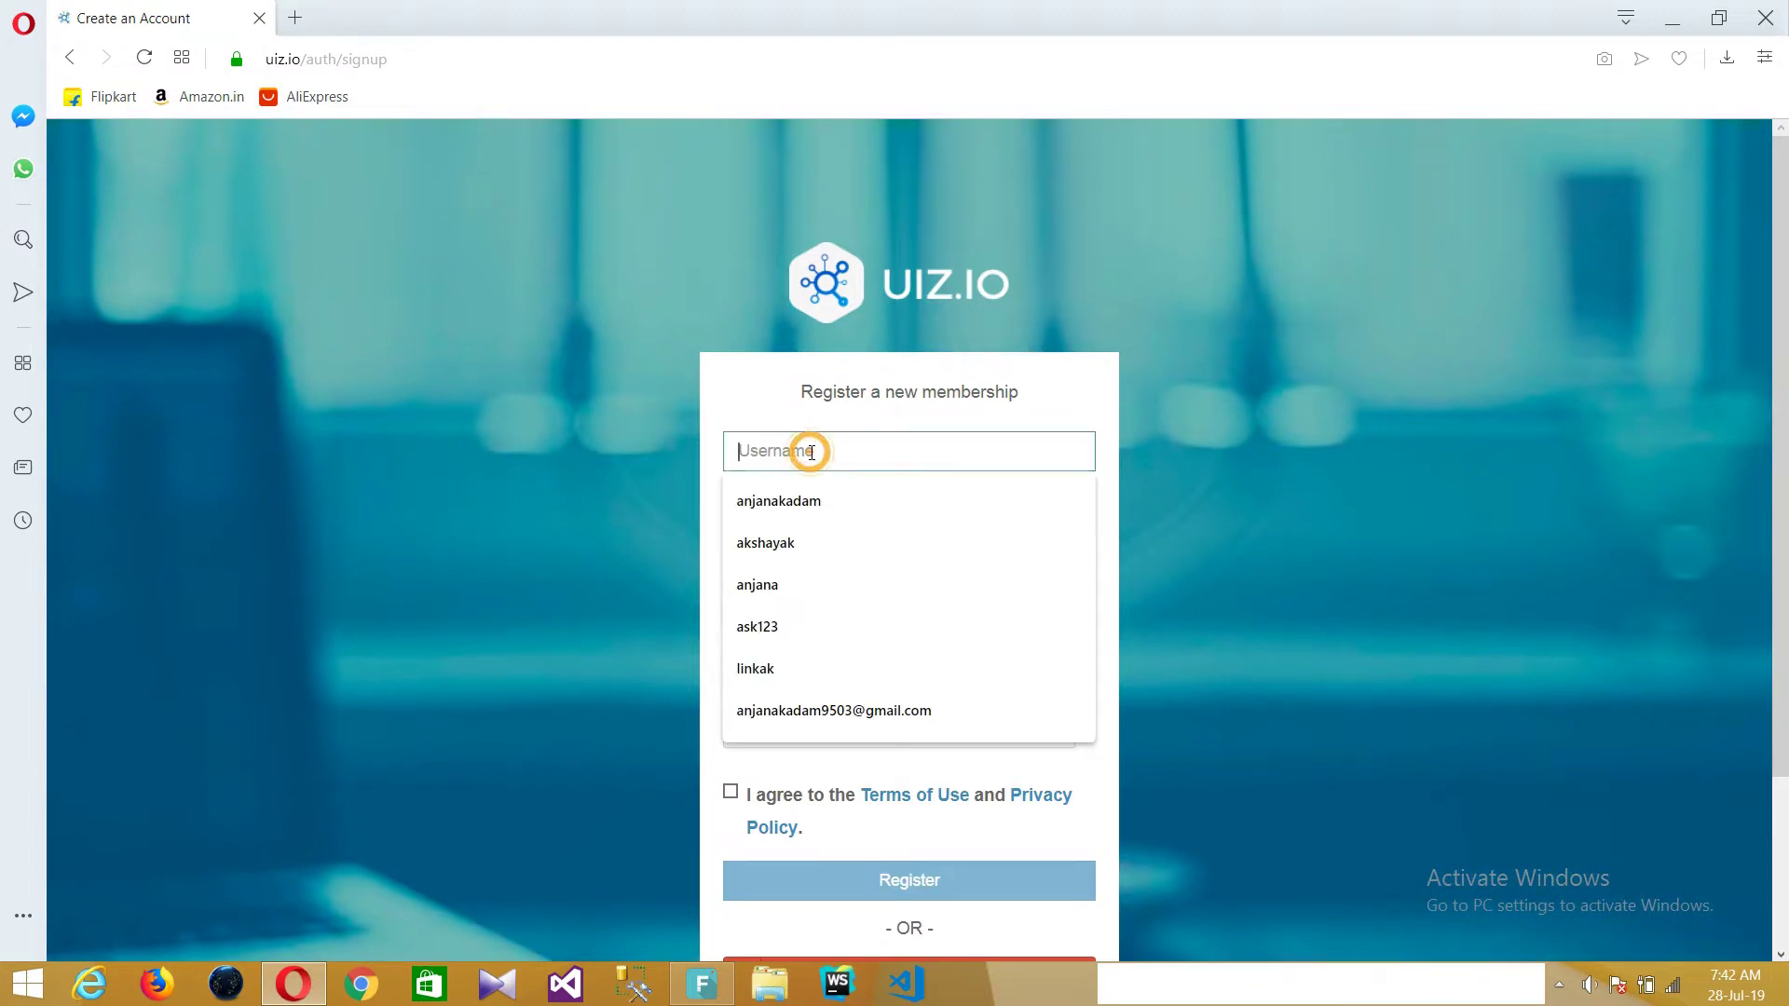
pyautogui.click(803, 504)
pyautogui.click(800, 509)
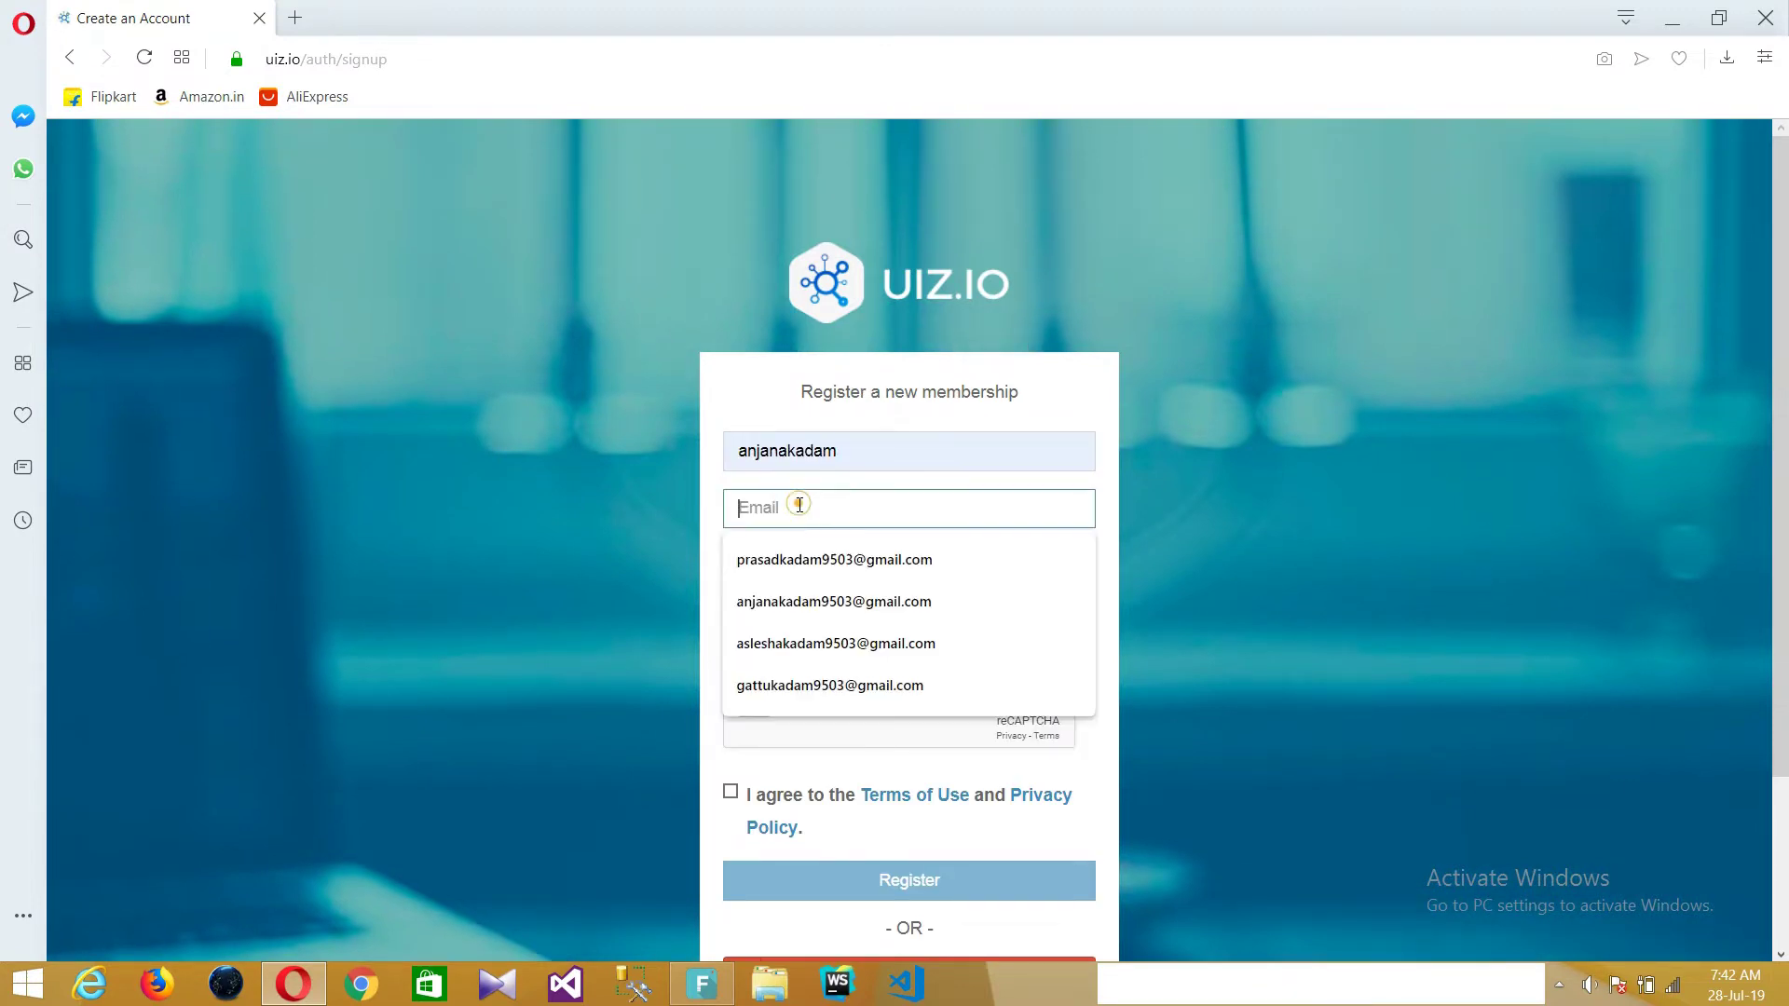
pyautogui.click(792, 599)
pyautogui.click(781, 565)
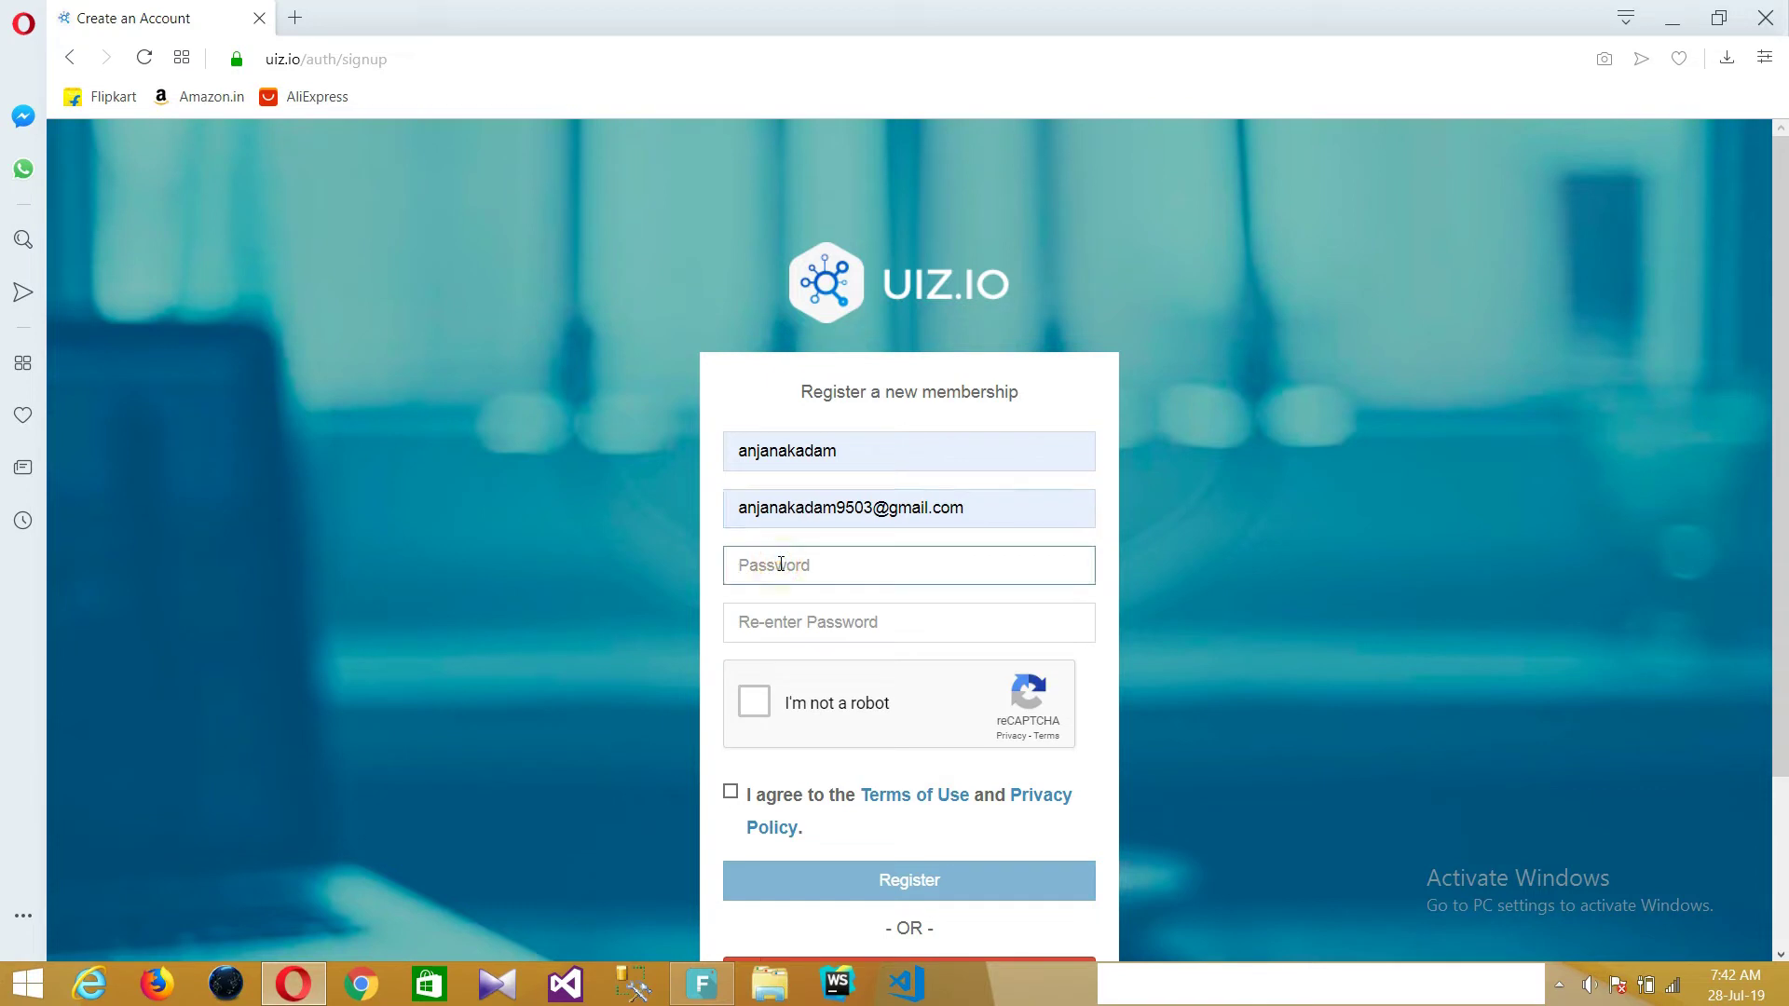
pyautogui.write('••••••')
pyautogui.click(803, 626)
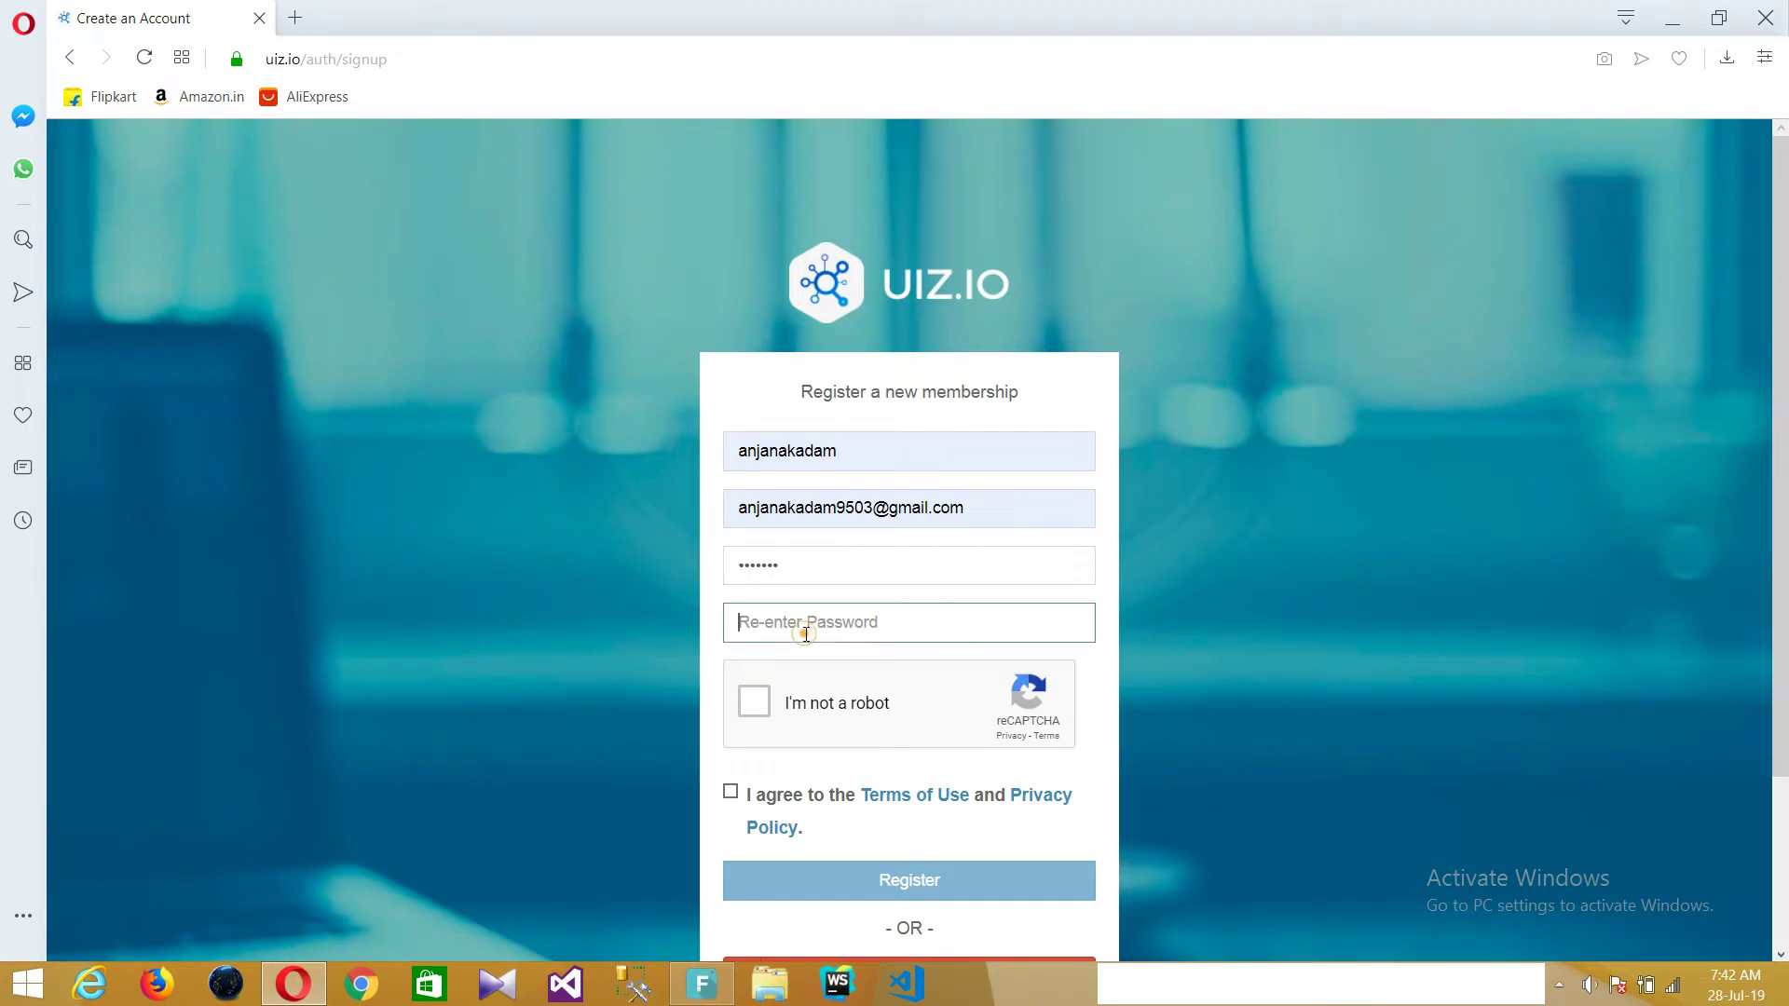
pyautogui.write('••')
# - Complete the reCAPTCHA check, agree to the Terms of Use and Privacy Policy, and submit the registration
pyautogui.click(755, 699)
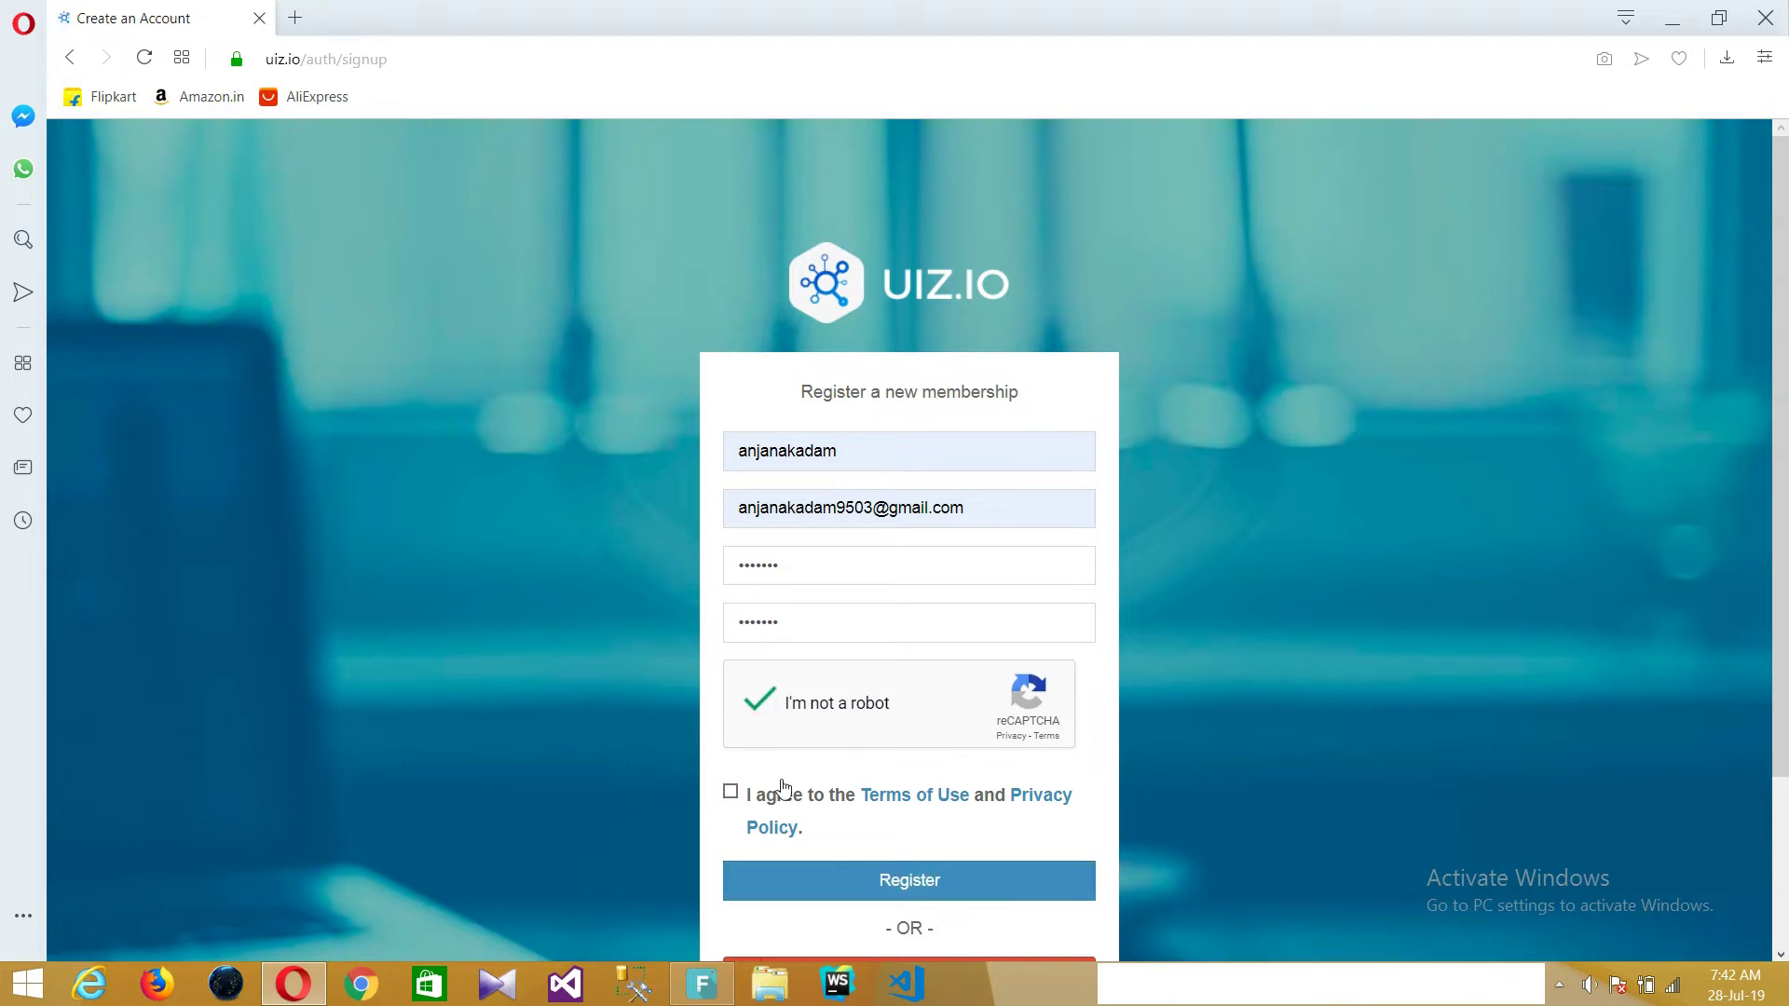
pyautogui.click(731, 793)
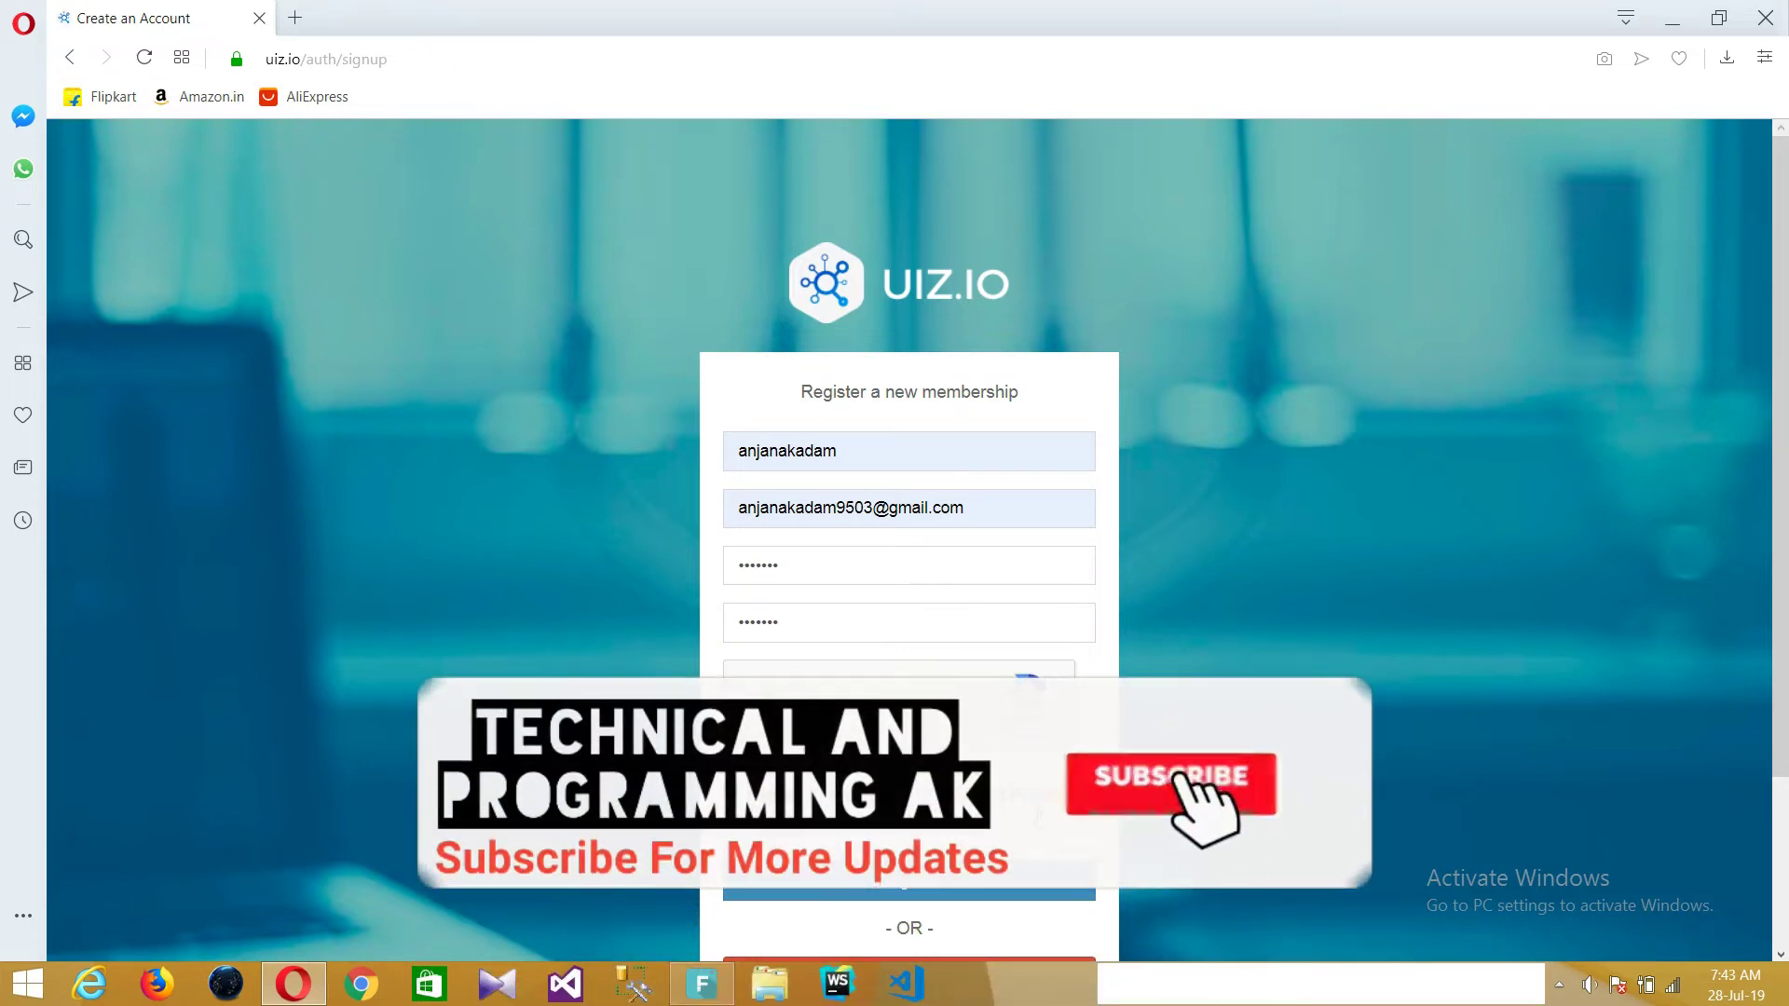
pyautogui.scroll(-2, 951, 663)
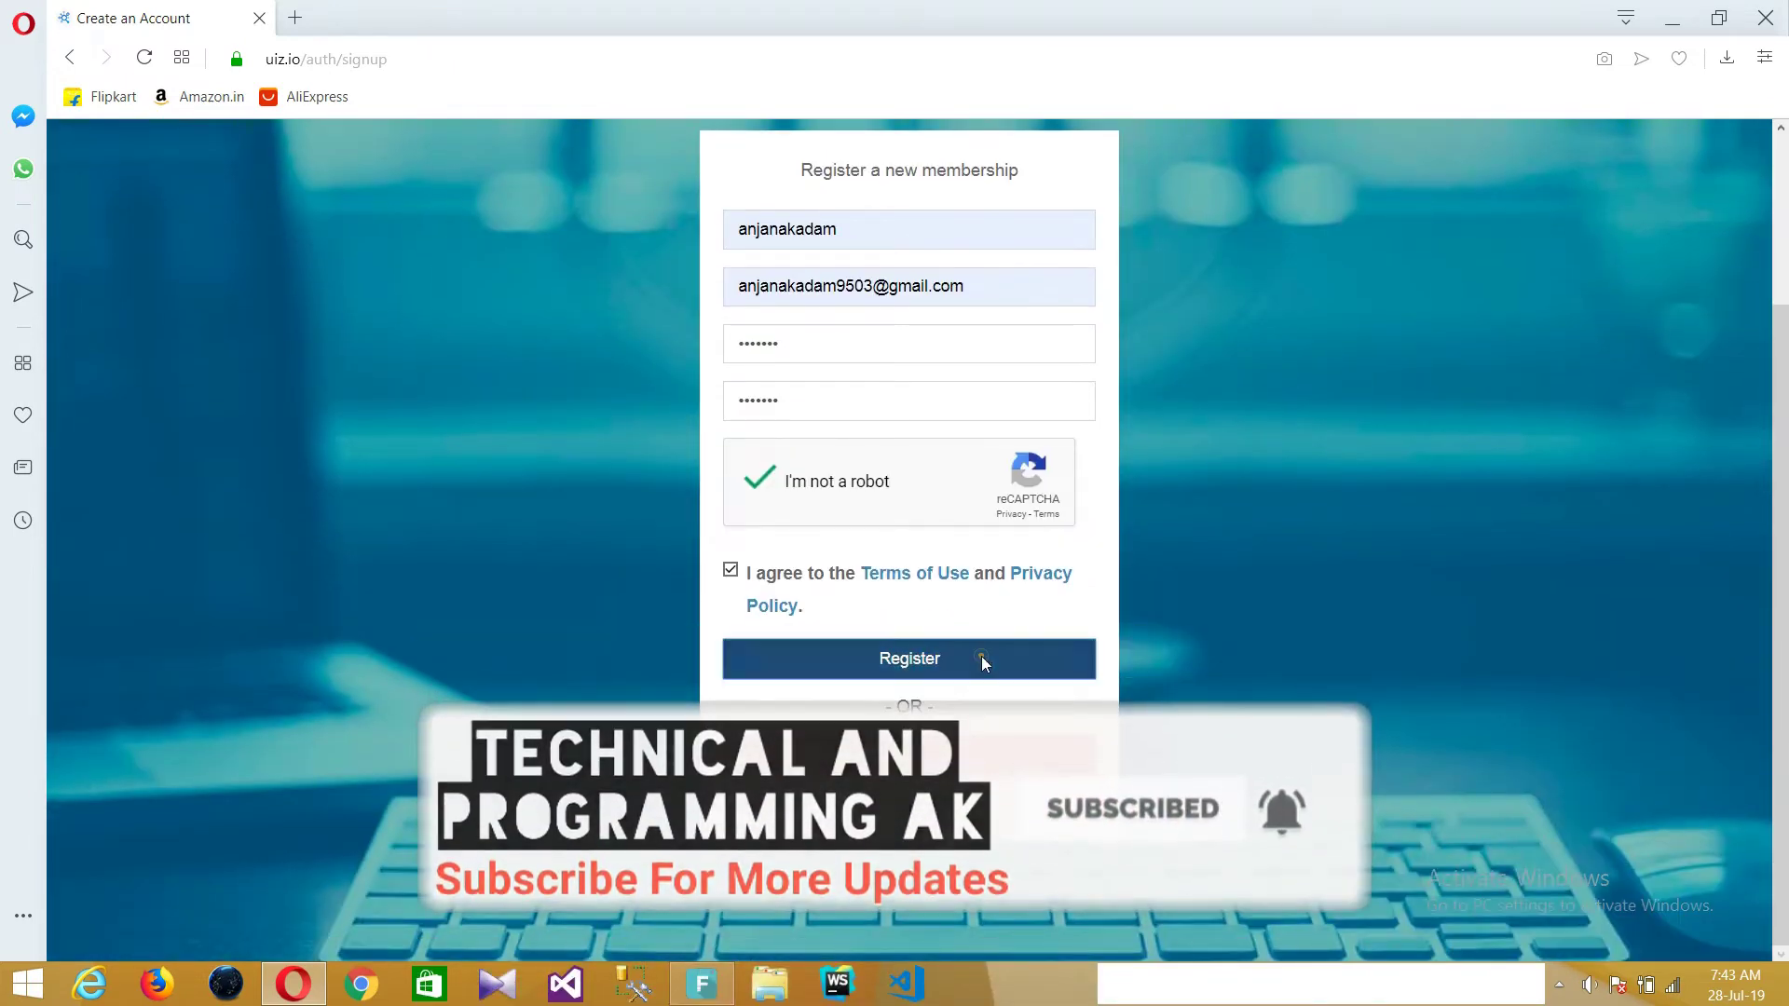
pyautogui.click(982, 658)
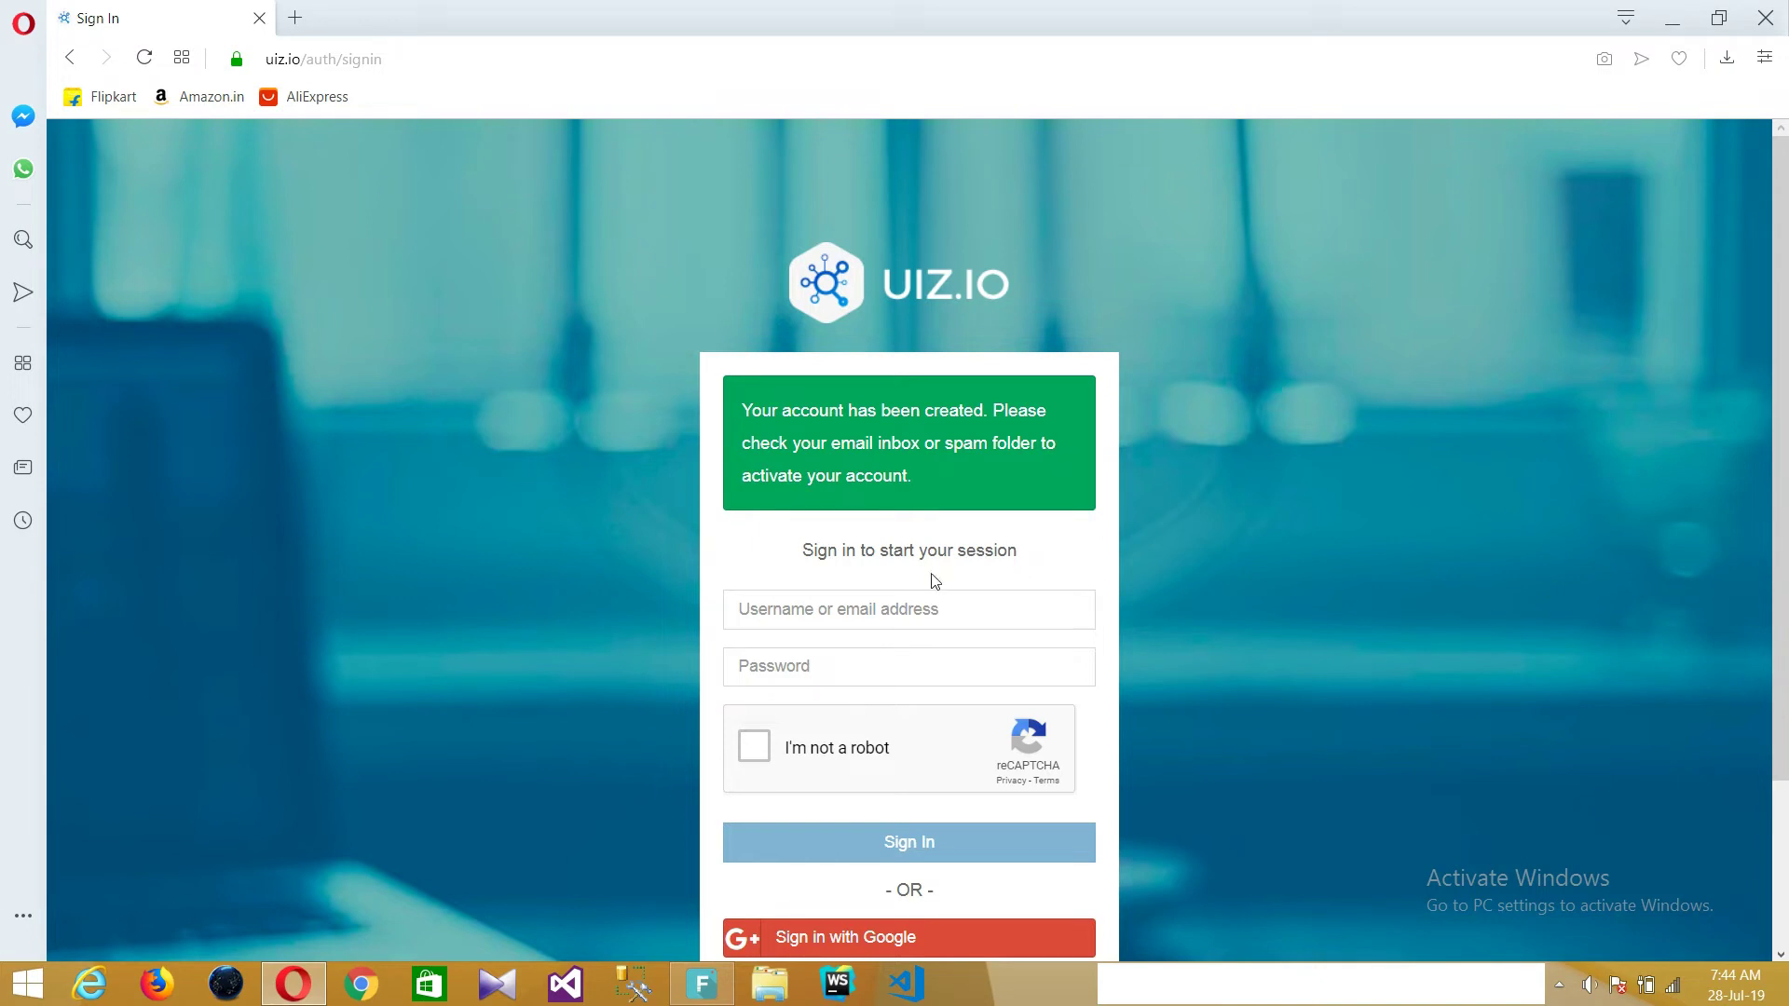
# - Sign in to the new account with its username and password, completing the reCAPTCHA check
pyautogui.click(895, 608)
pyautogui.click(783, 652)
pyautogui.click(772, 663)
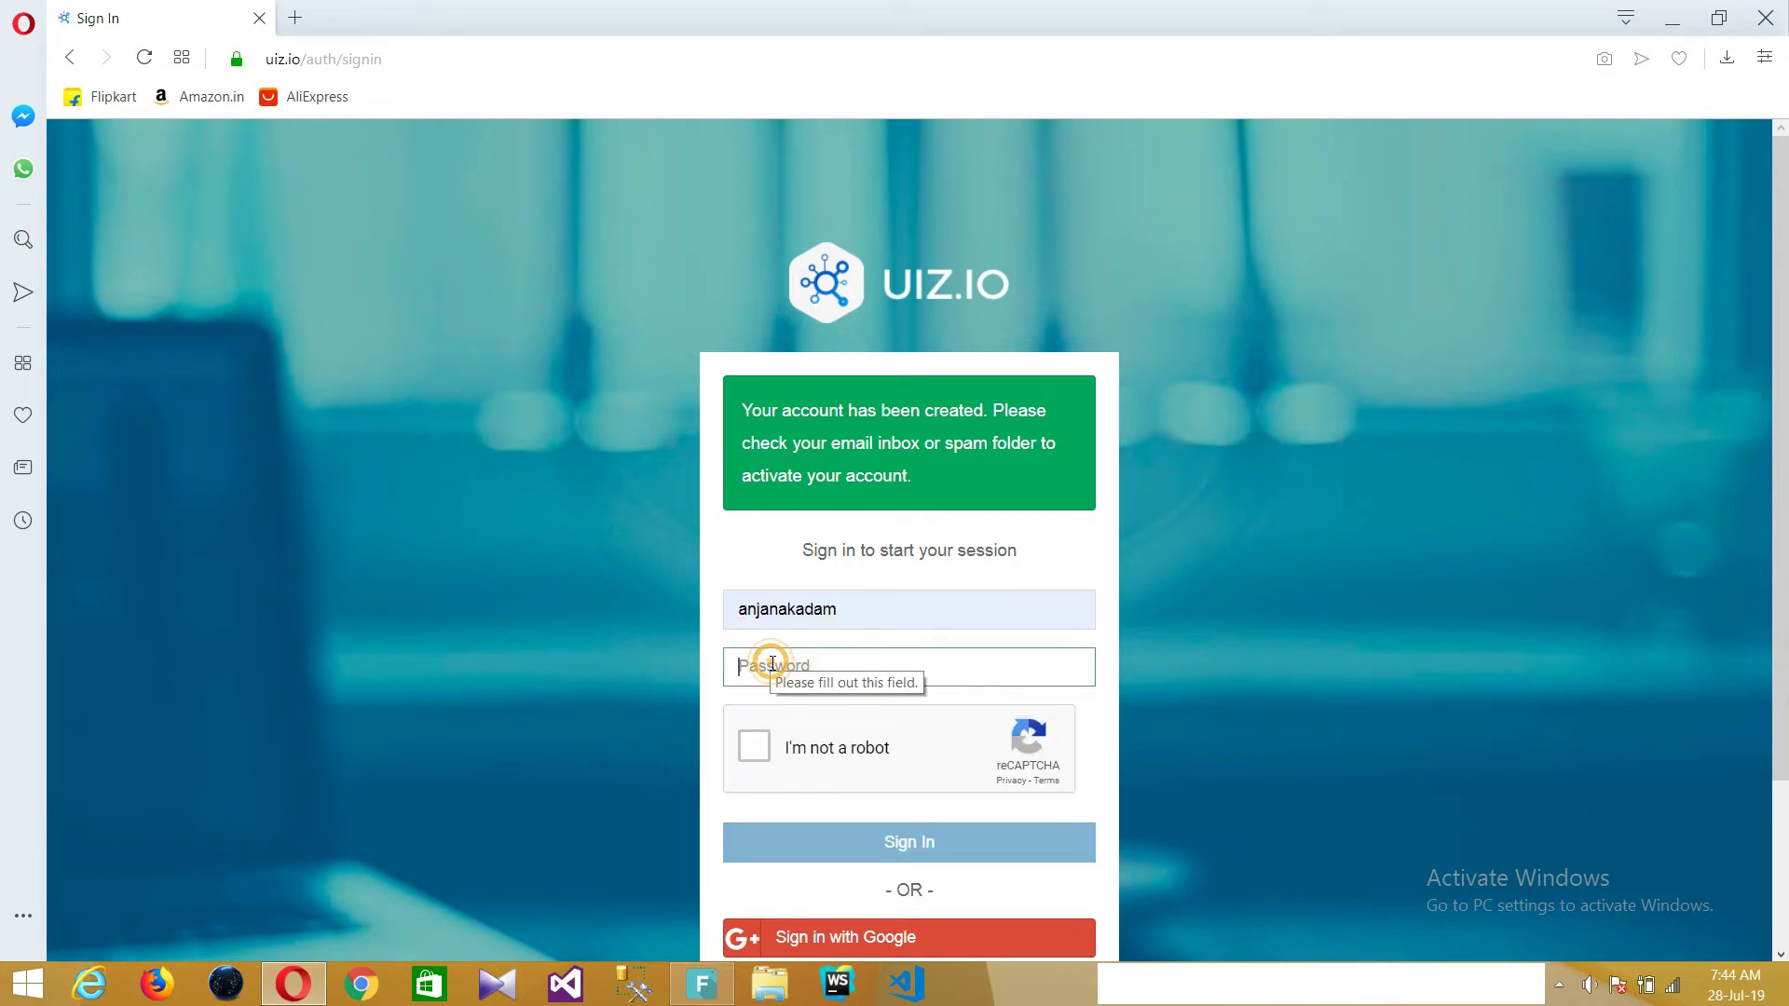
pyautogui.write('a')
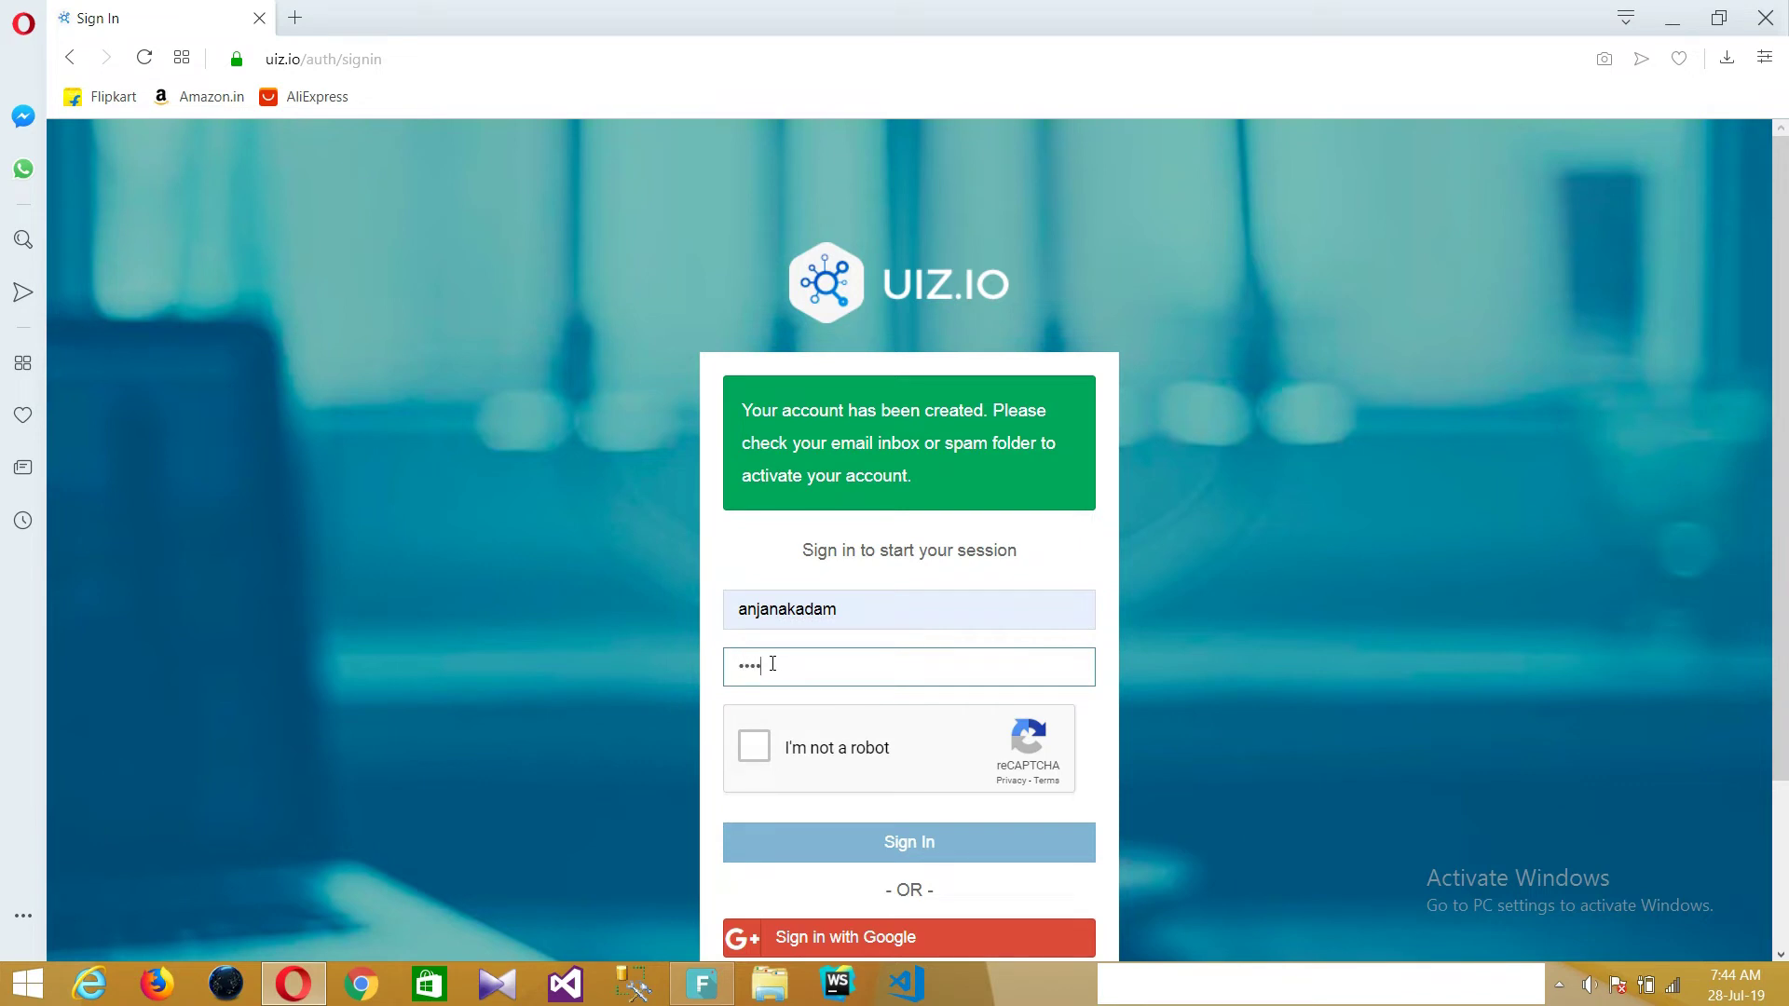
pyautogui.click(758, 747)
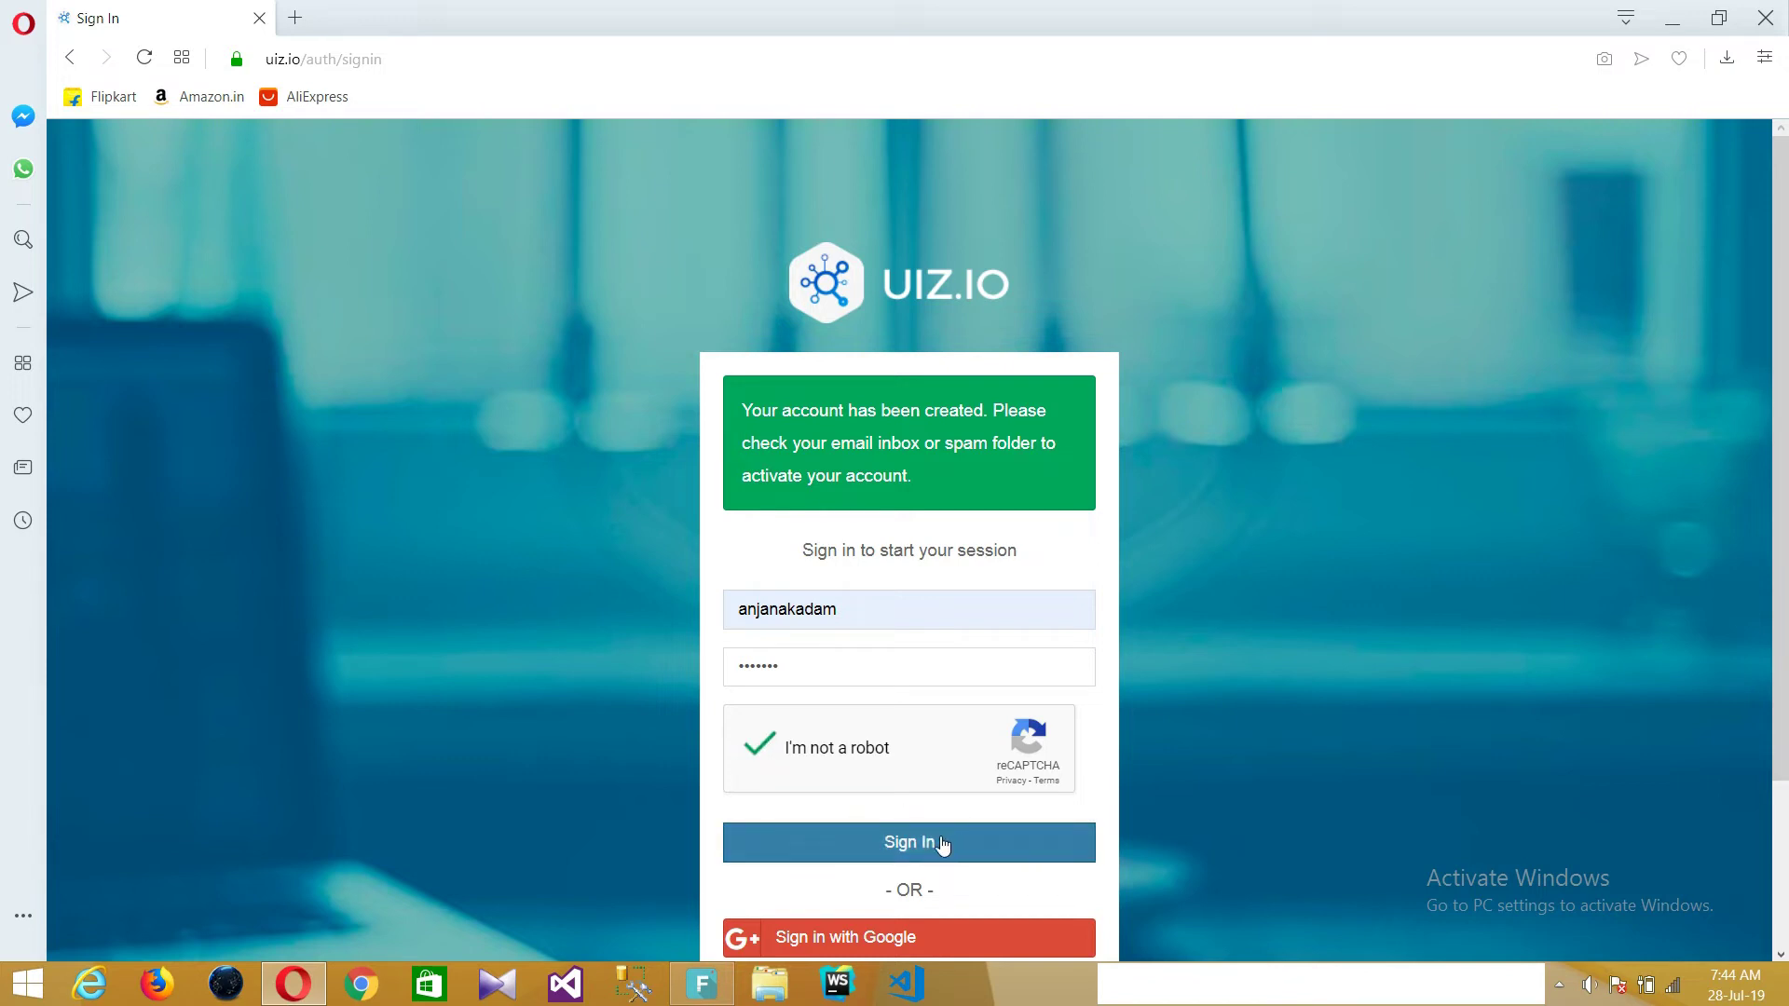
pyautogui.click(941, 842)
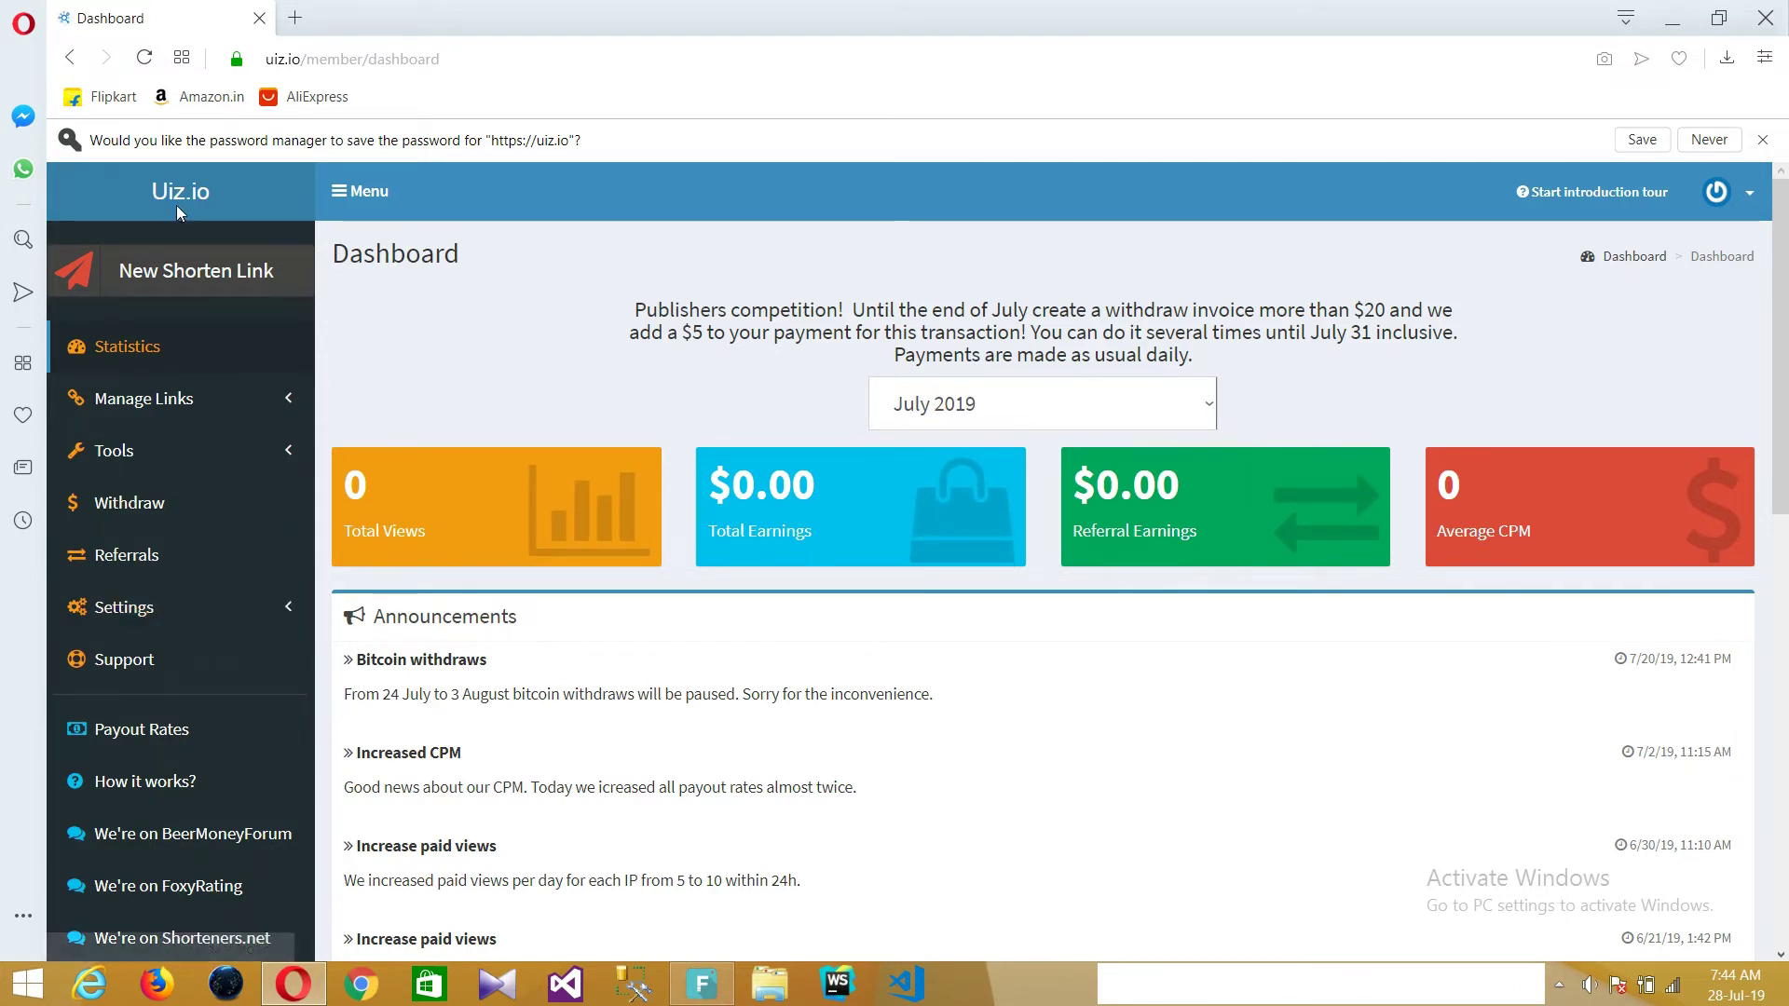
# - Open the form for a new shortened link on the dashboard
pyautogui.click(168, 279)
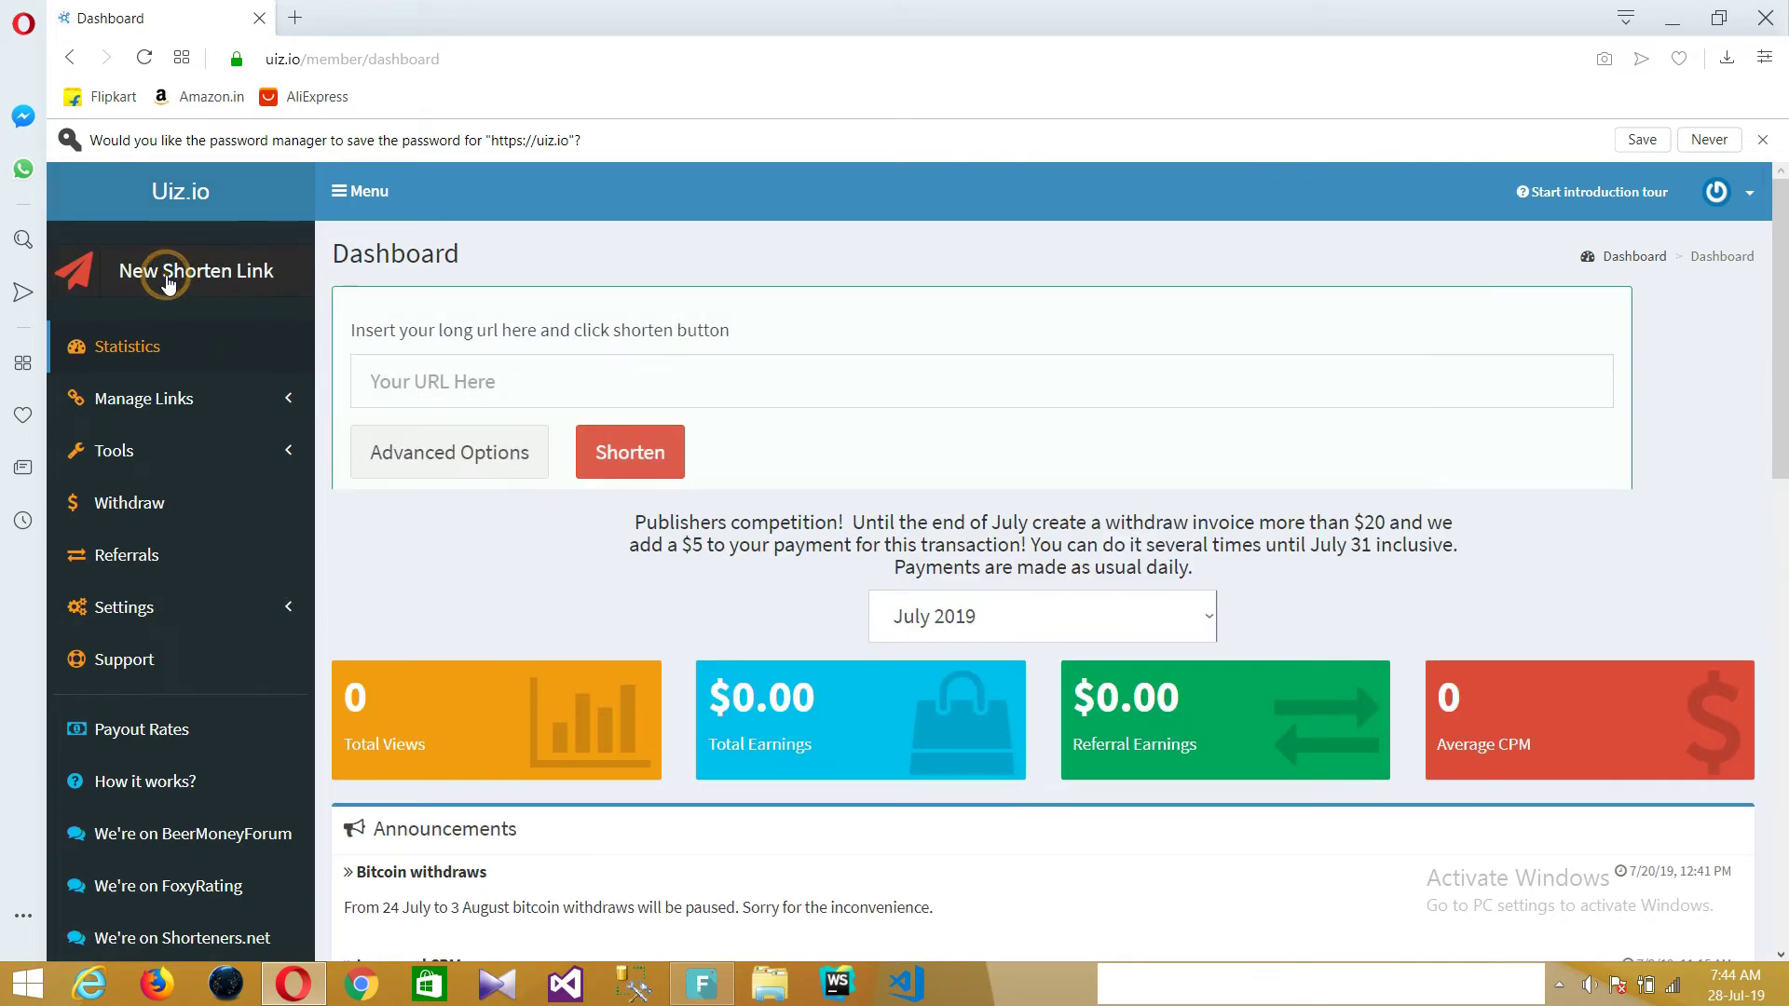
pyautogui.click(168, 280)
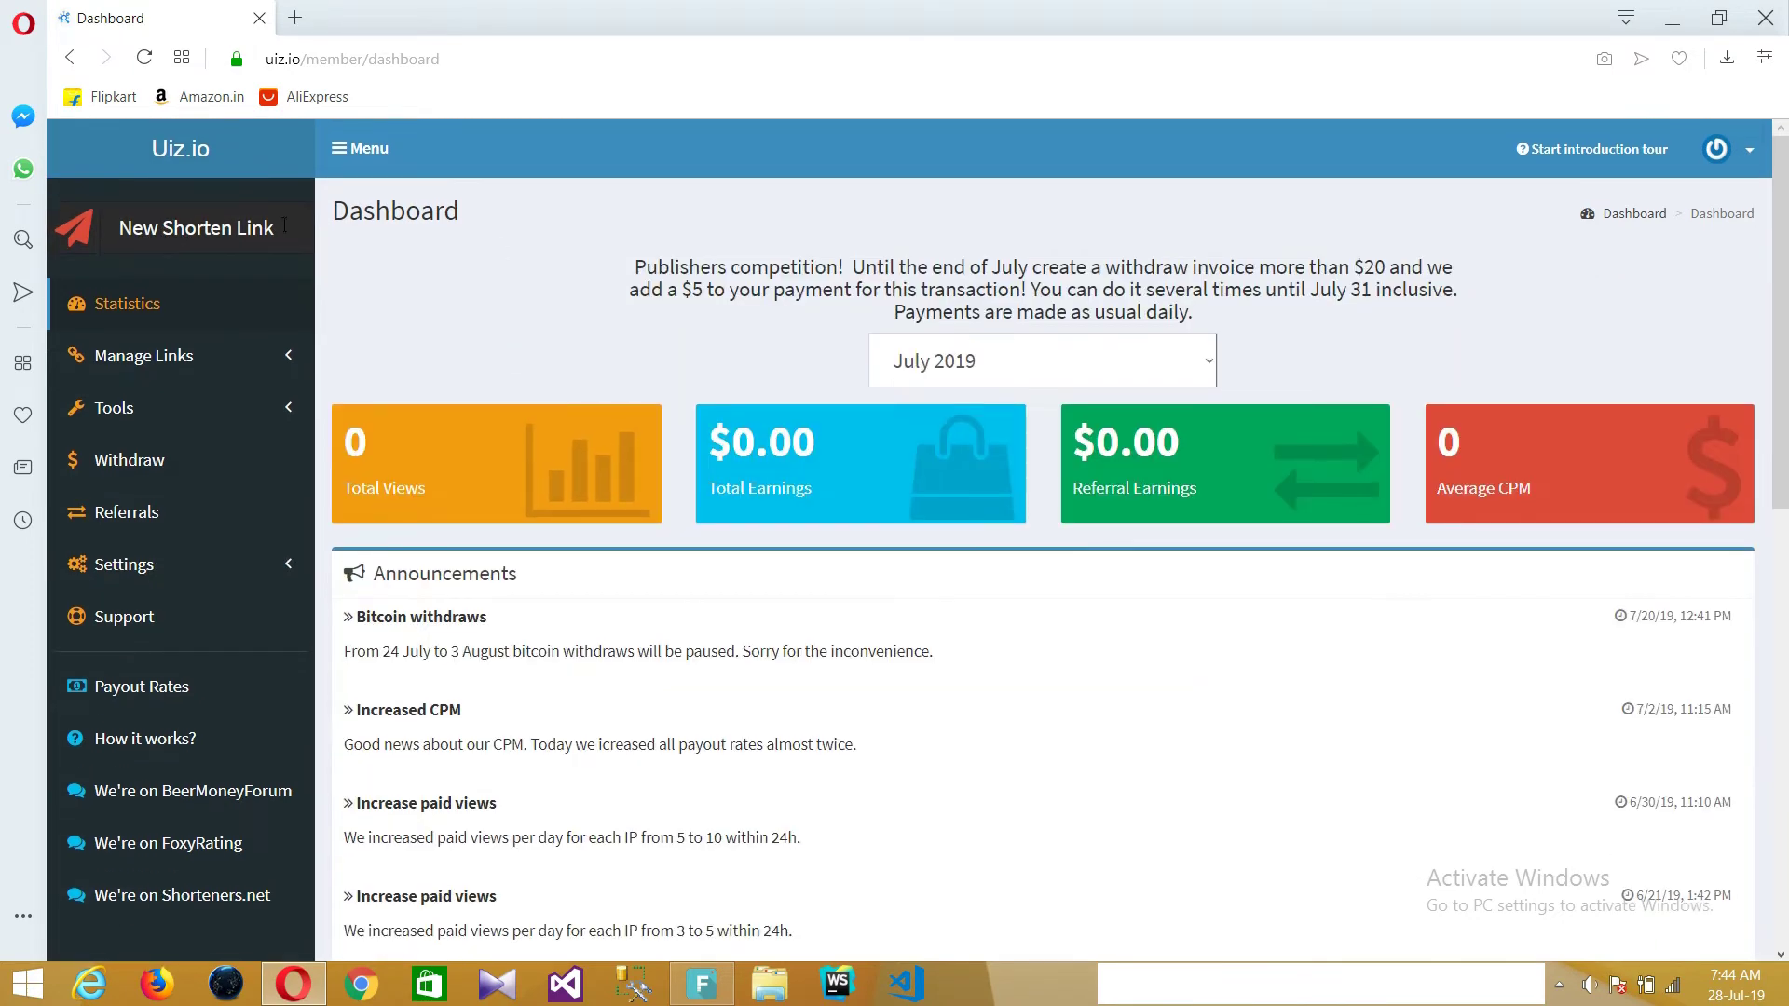
pyautogui.click(247, 228)
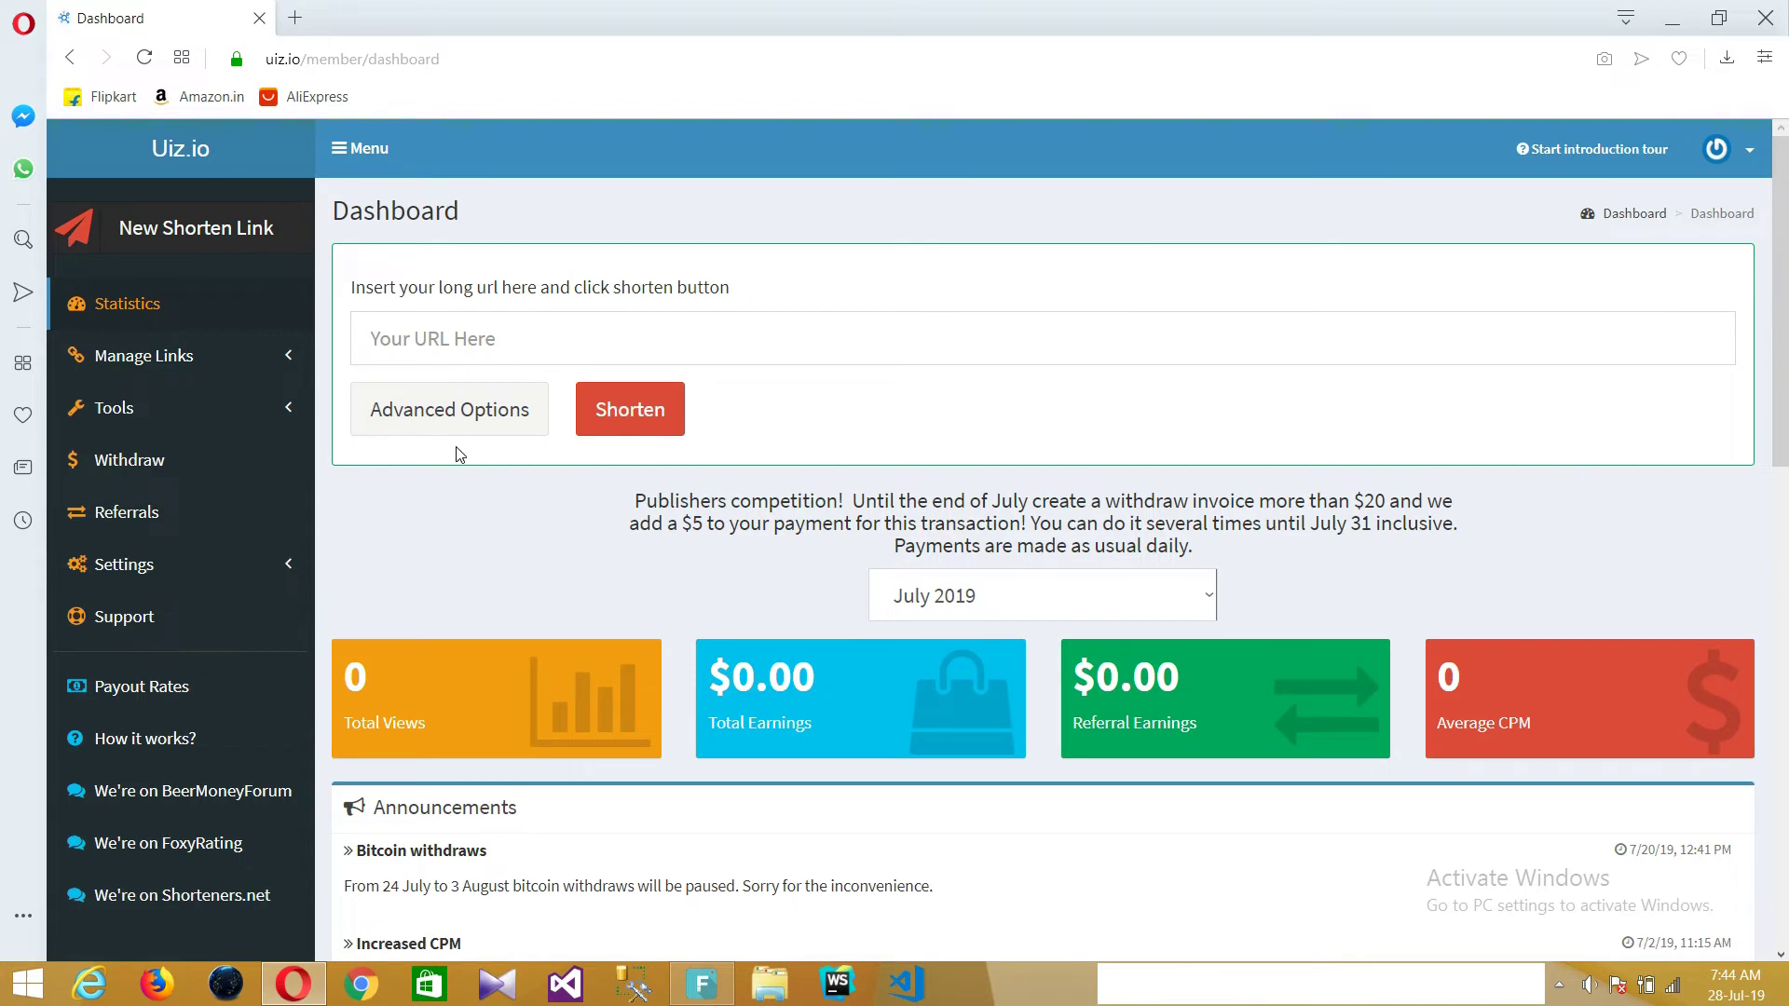
# - Open github.com/technicalandprogrammingak in a new browser tab and copy its full web address
pyautogui.click(289, 21)
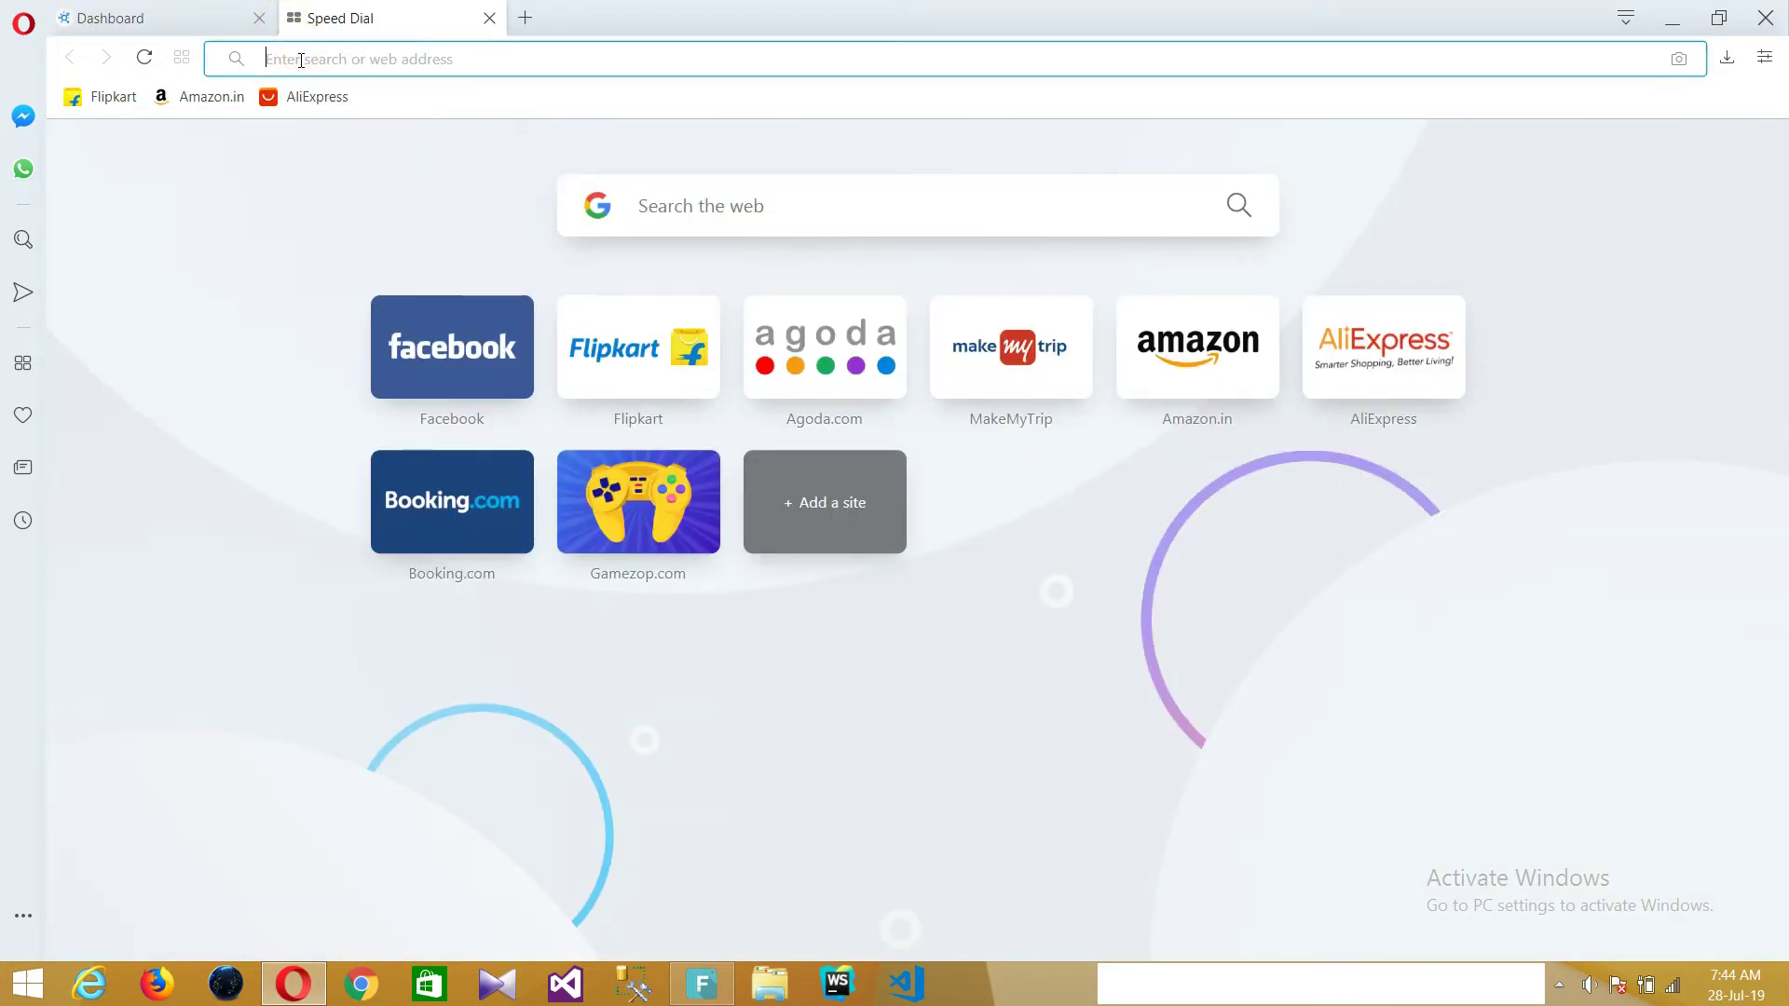
pyautogui.write('te')
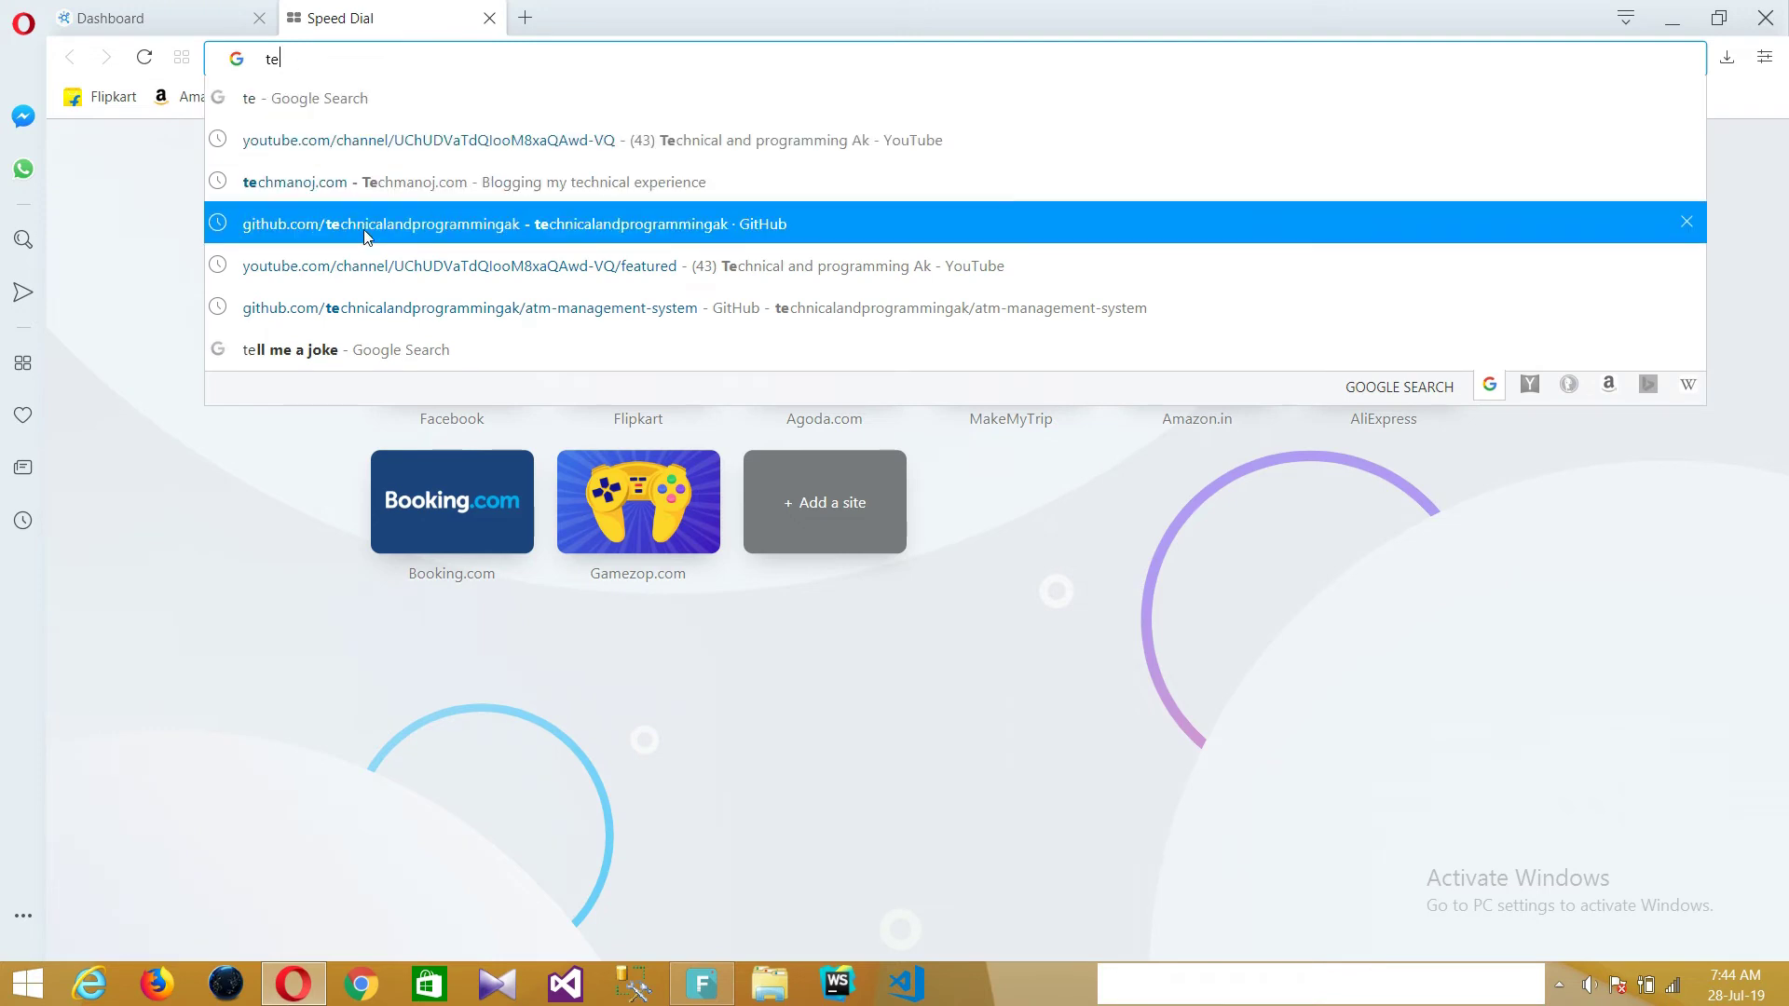
pyautogui.click(362, 231)
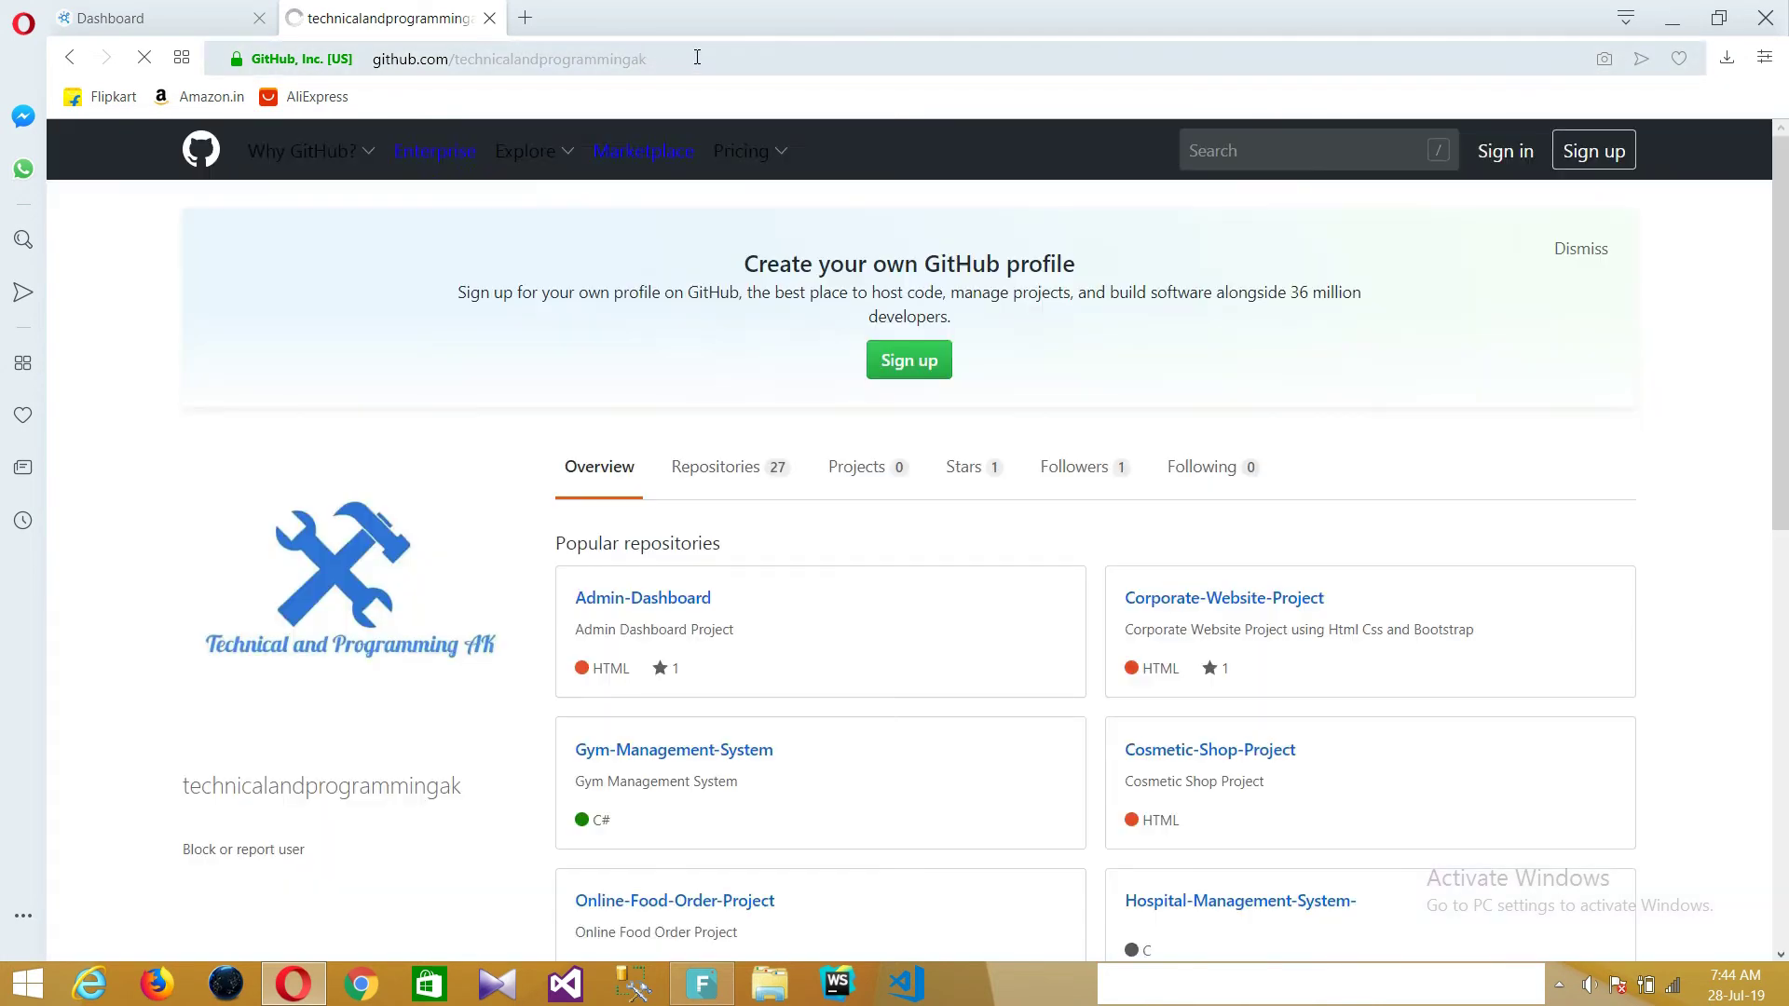
pyautogui.click(697, 58)
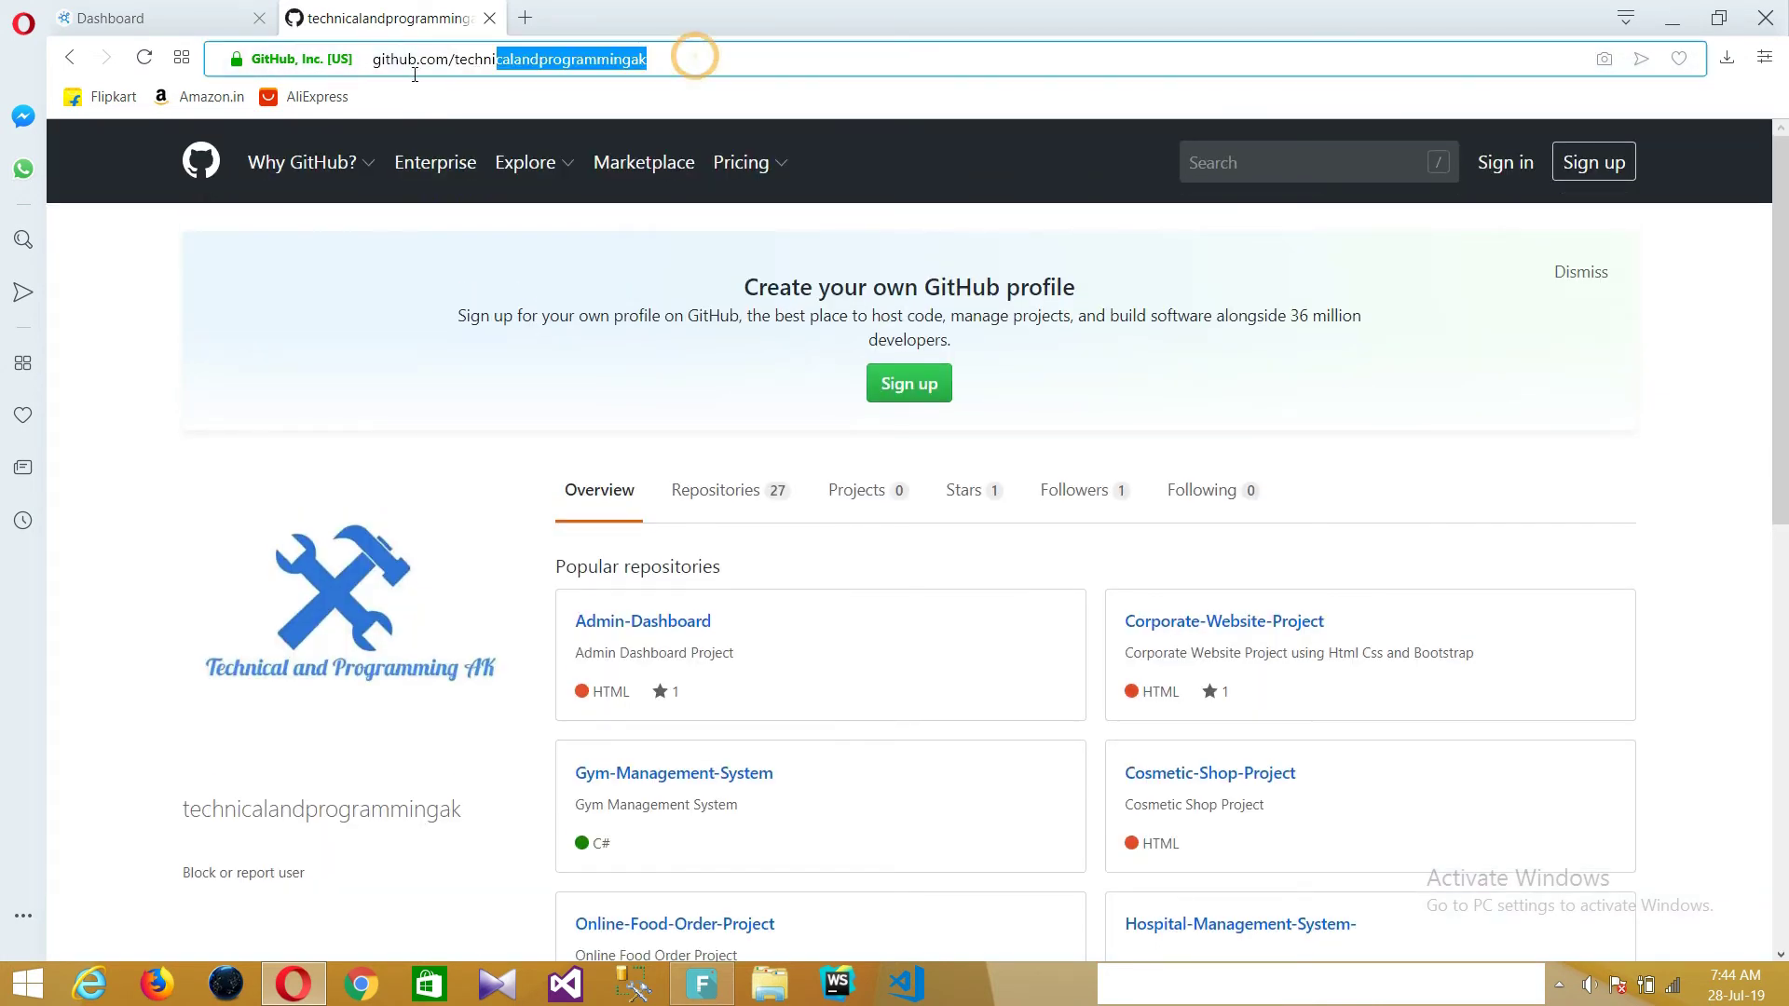
pyautogui.rightClick(472, 62)
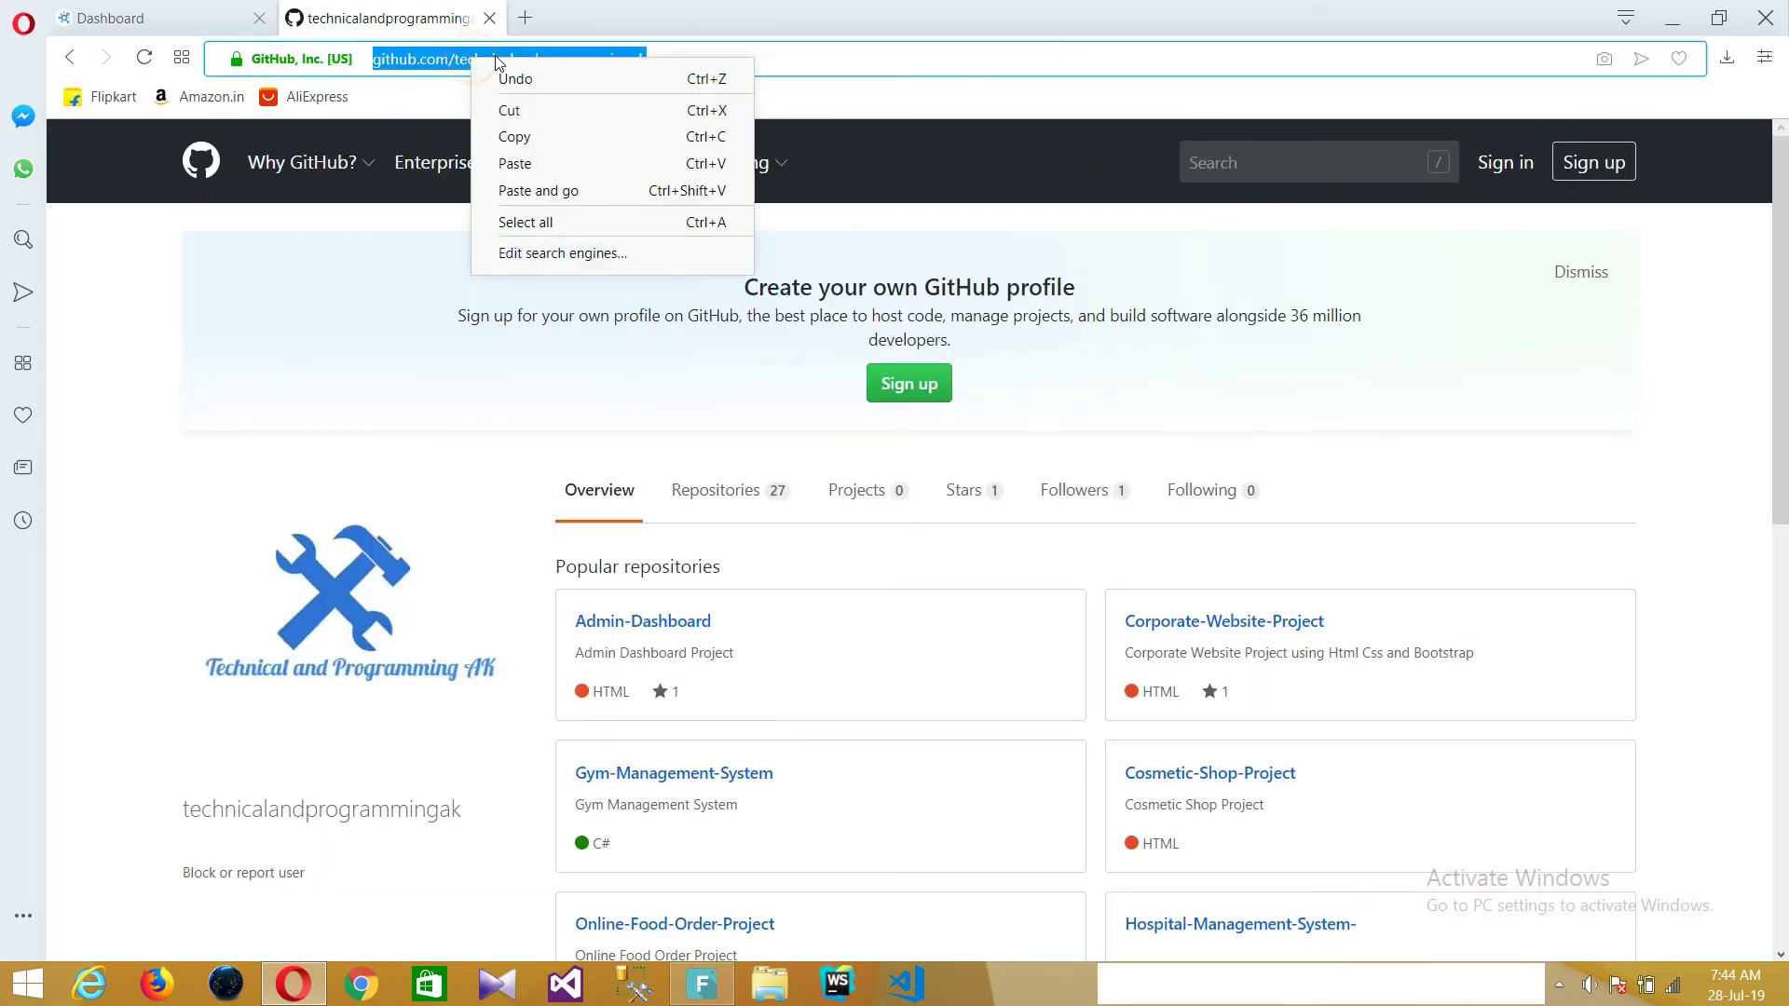
pyautogui.click(512, 131)
pyautogui.click(109, 14)
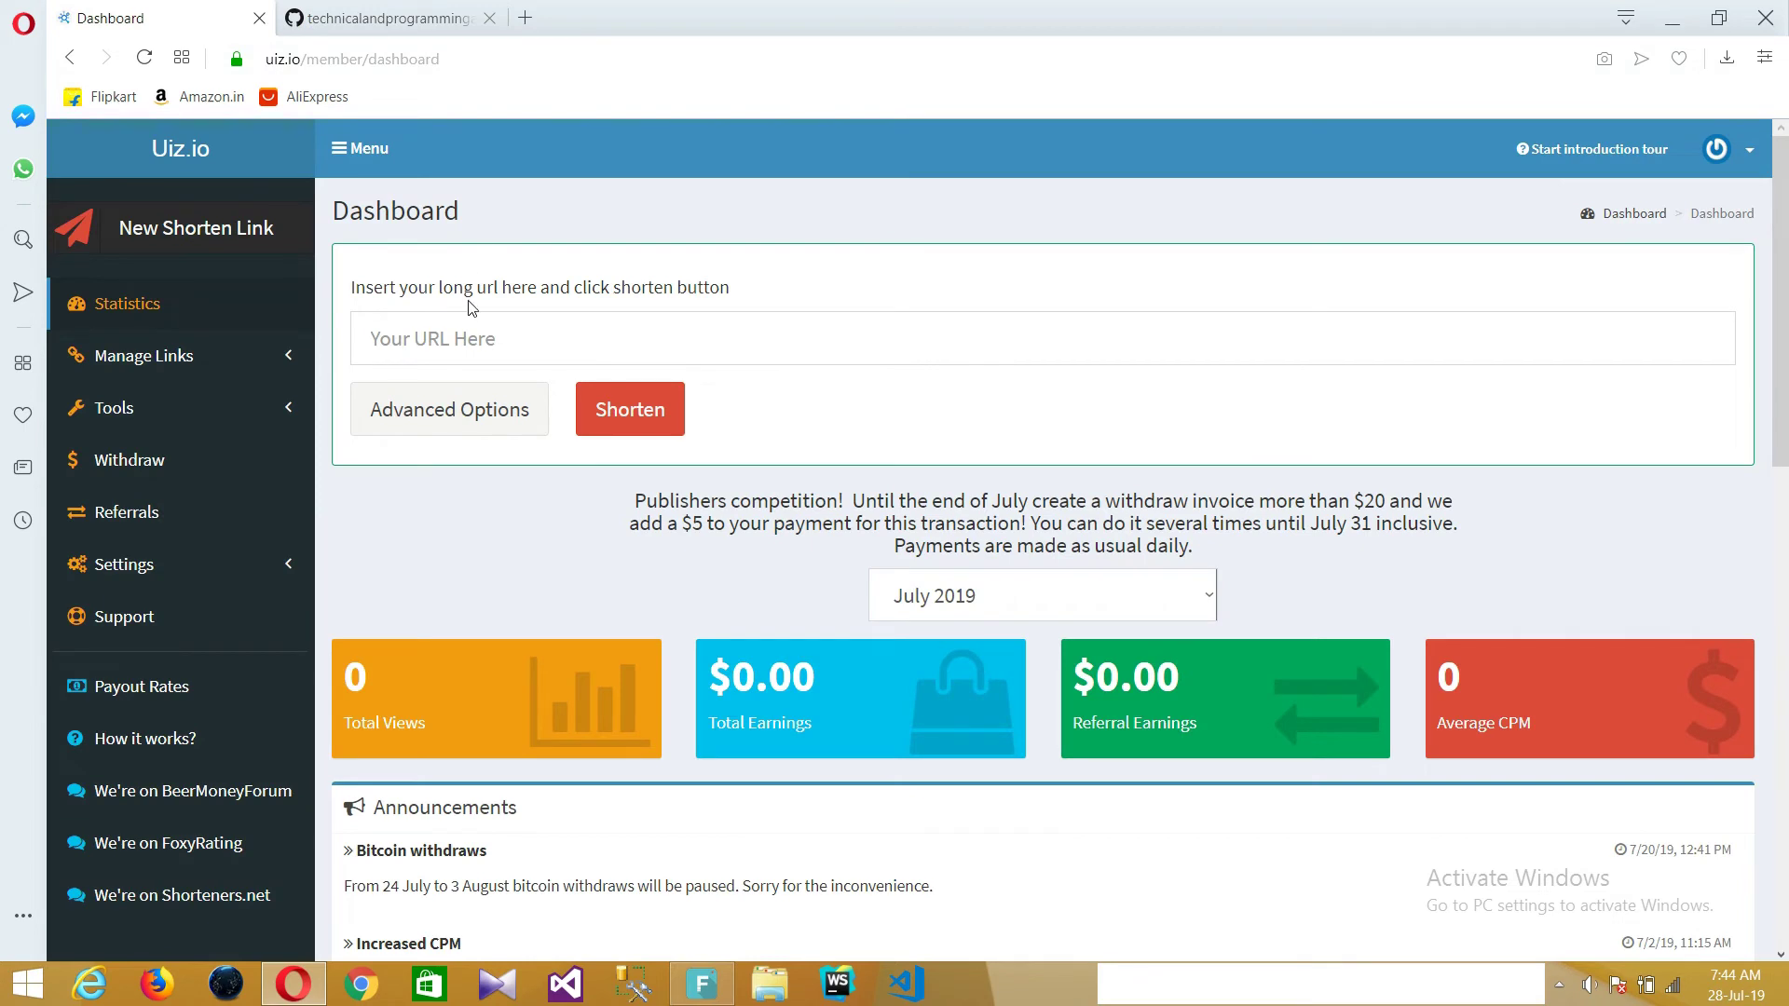
pyautogui.click(428, 324)
pyautogui.rightClick(428, 323)
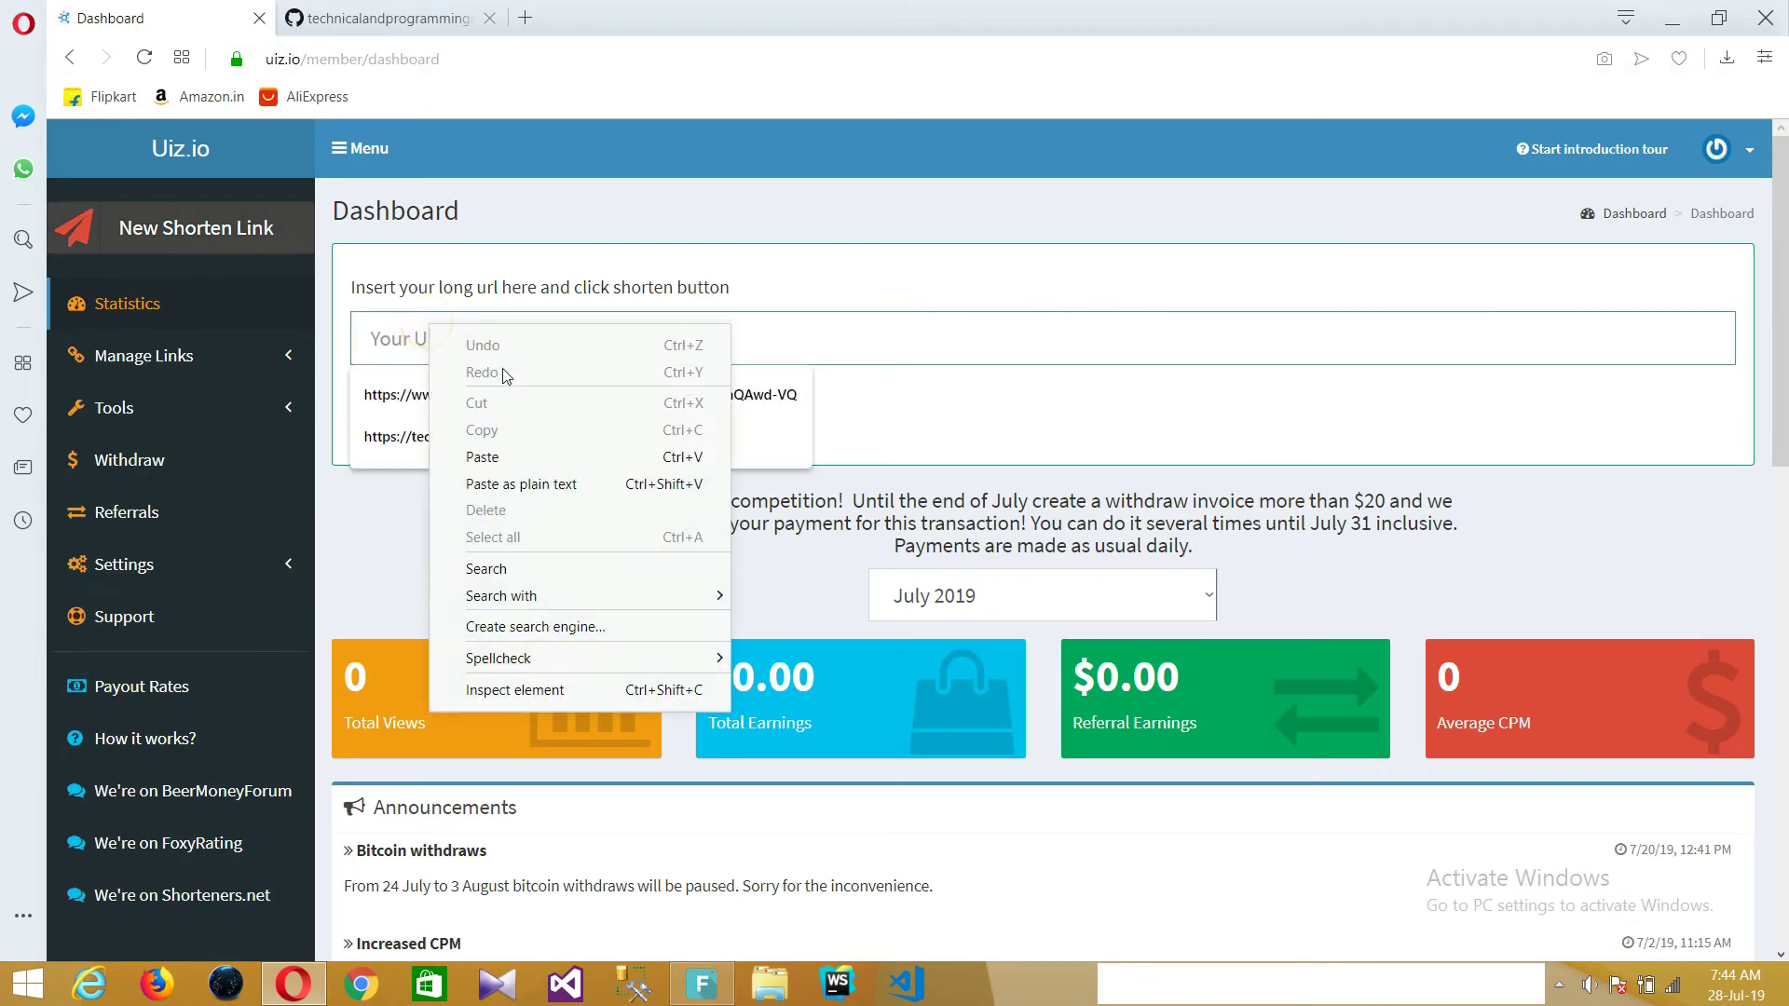
pyautogui.click(487, 454)
pyautogui.click(406, 539)
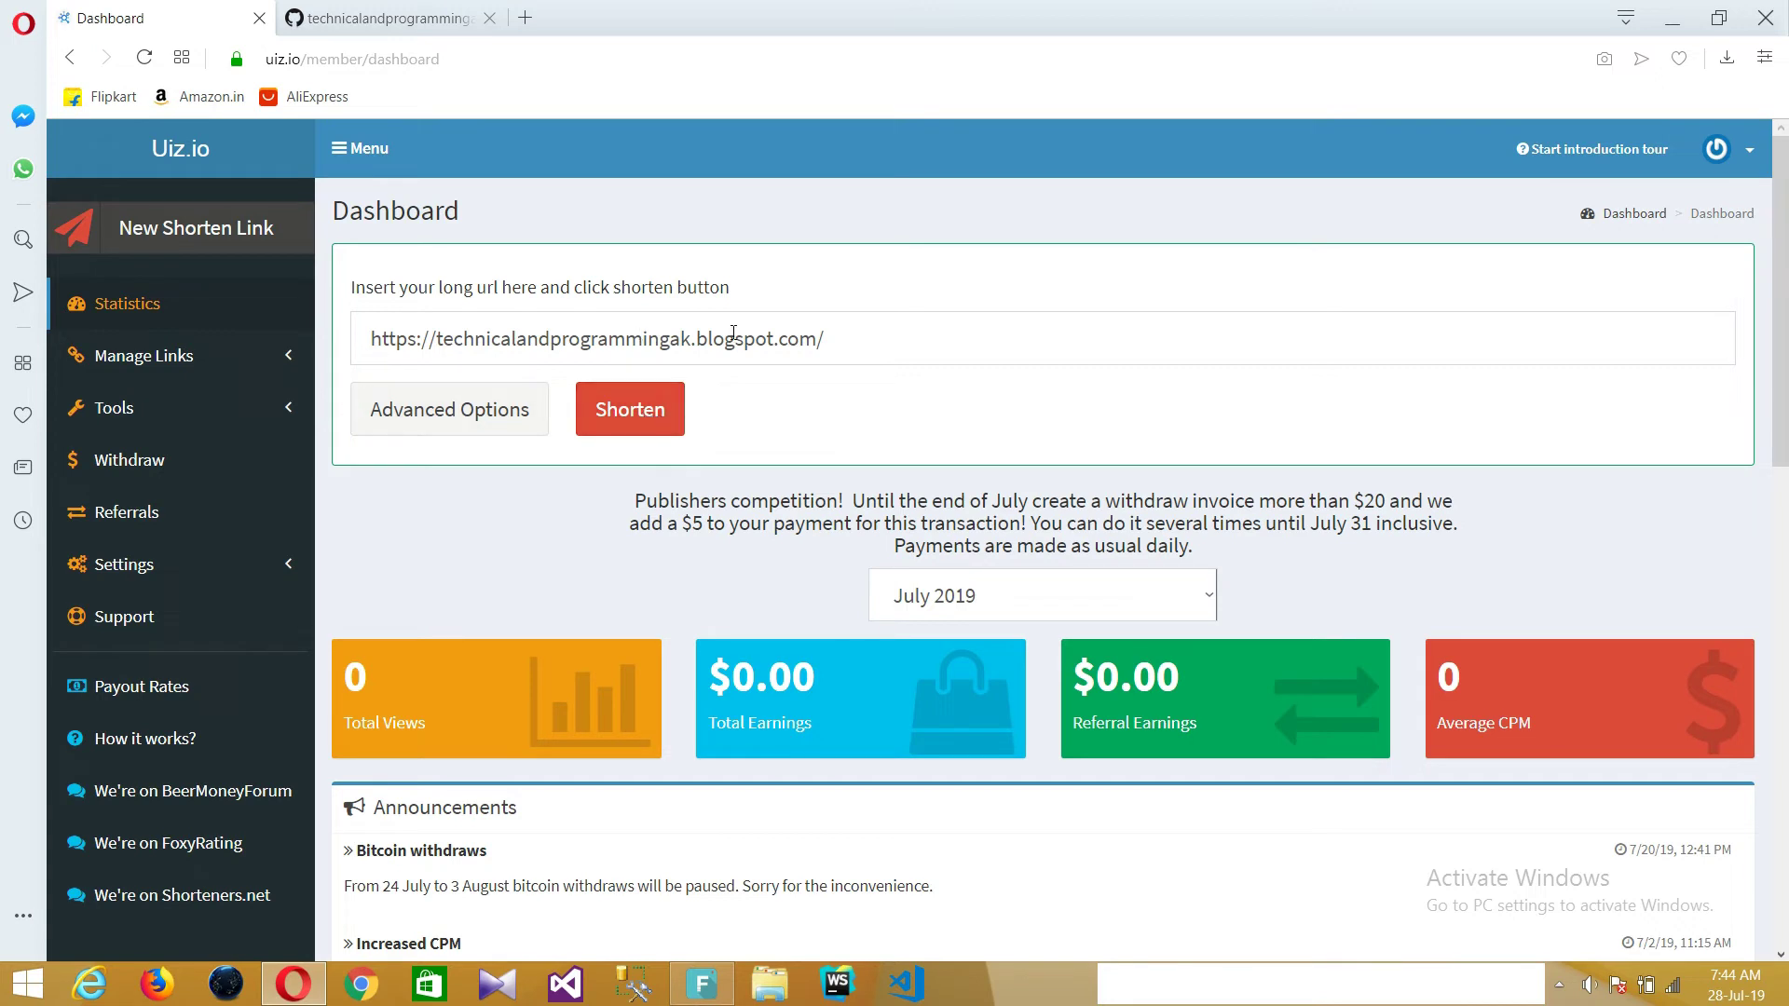
pyautogui.click(630, 393)
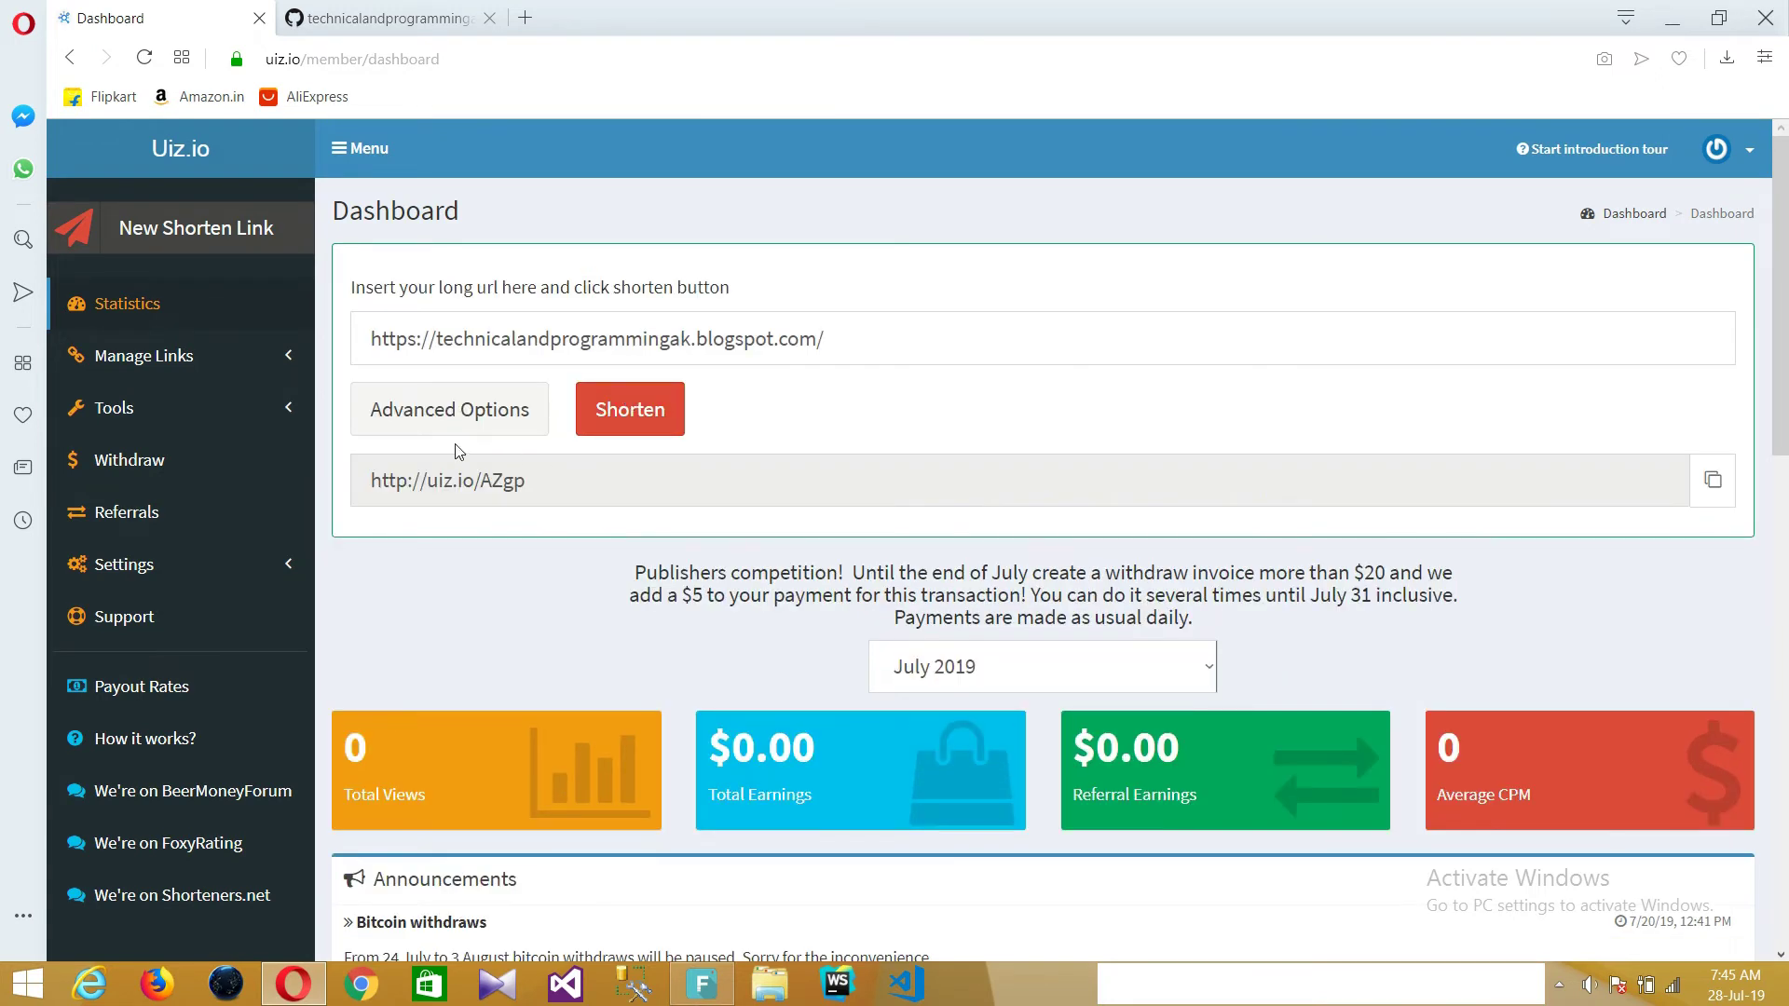
pyautogui.click(1715, 483)
# - Try to request a withdrawal of the account's earnings and confirm the request
pyautogui.click(160, 477)
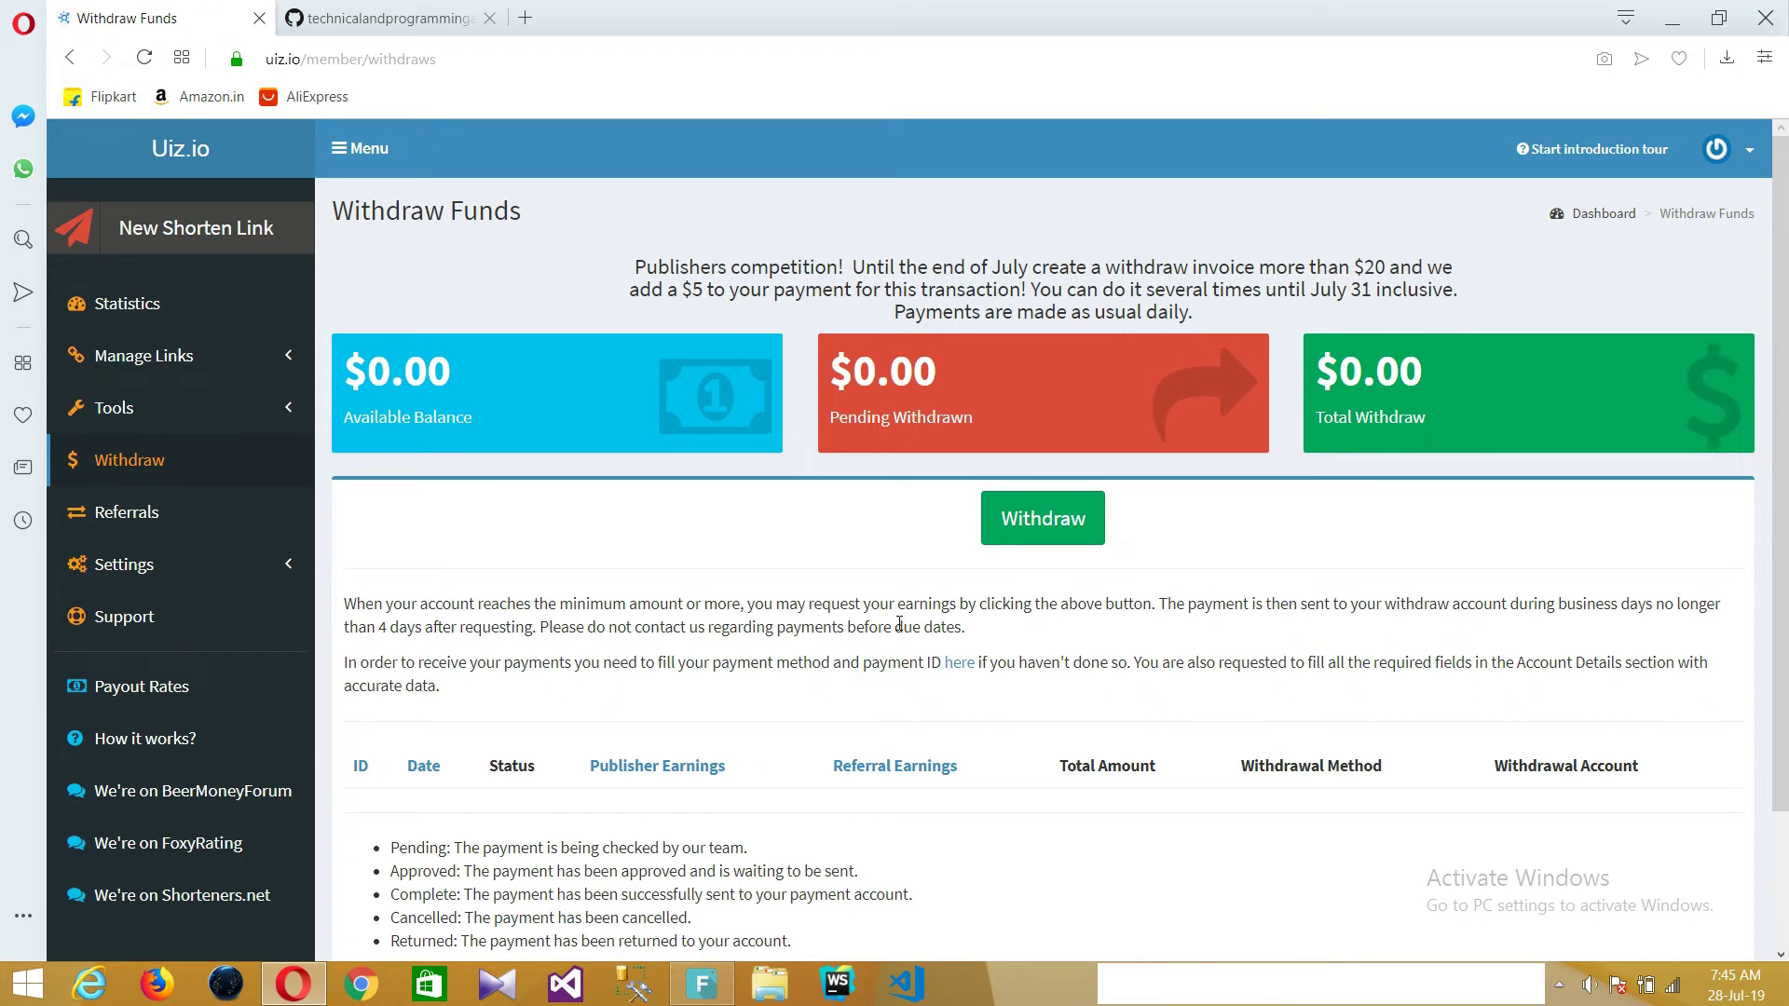
pyautogui.click(1031, 519)
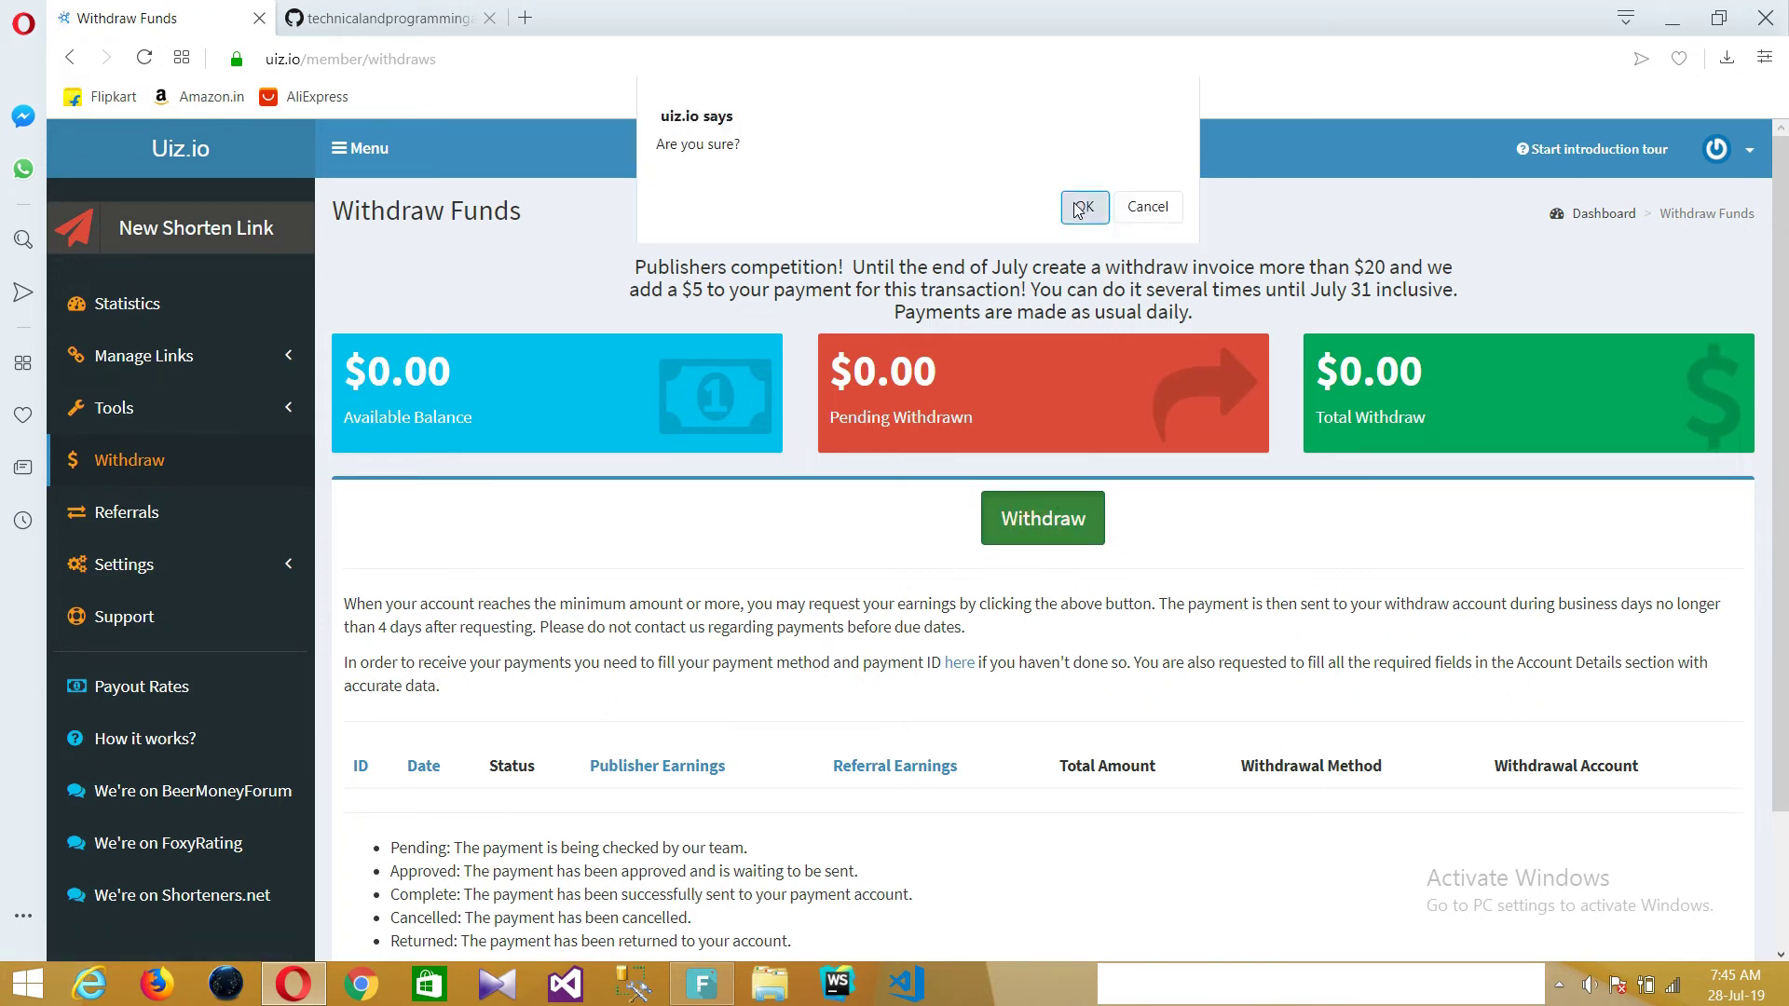
pyautogui.click(1083, 208)
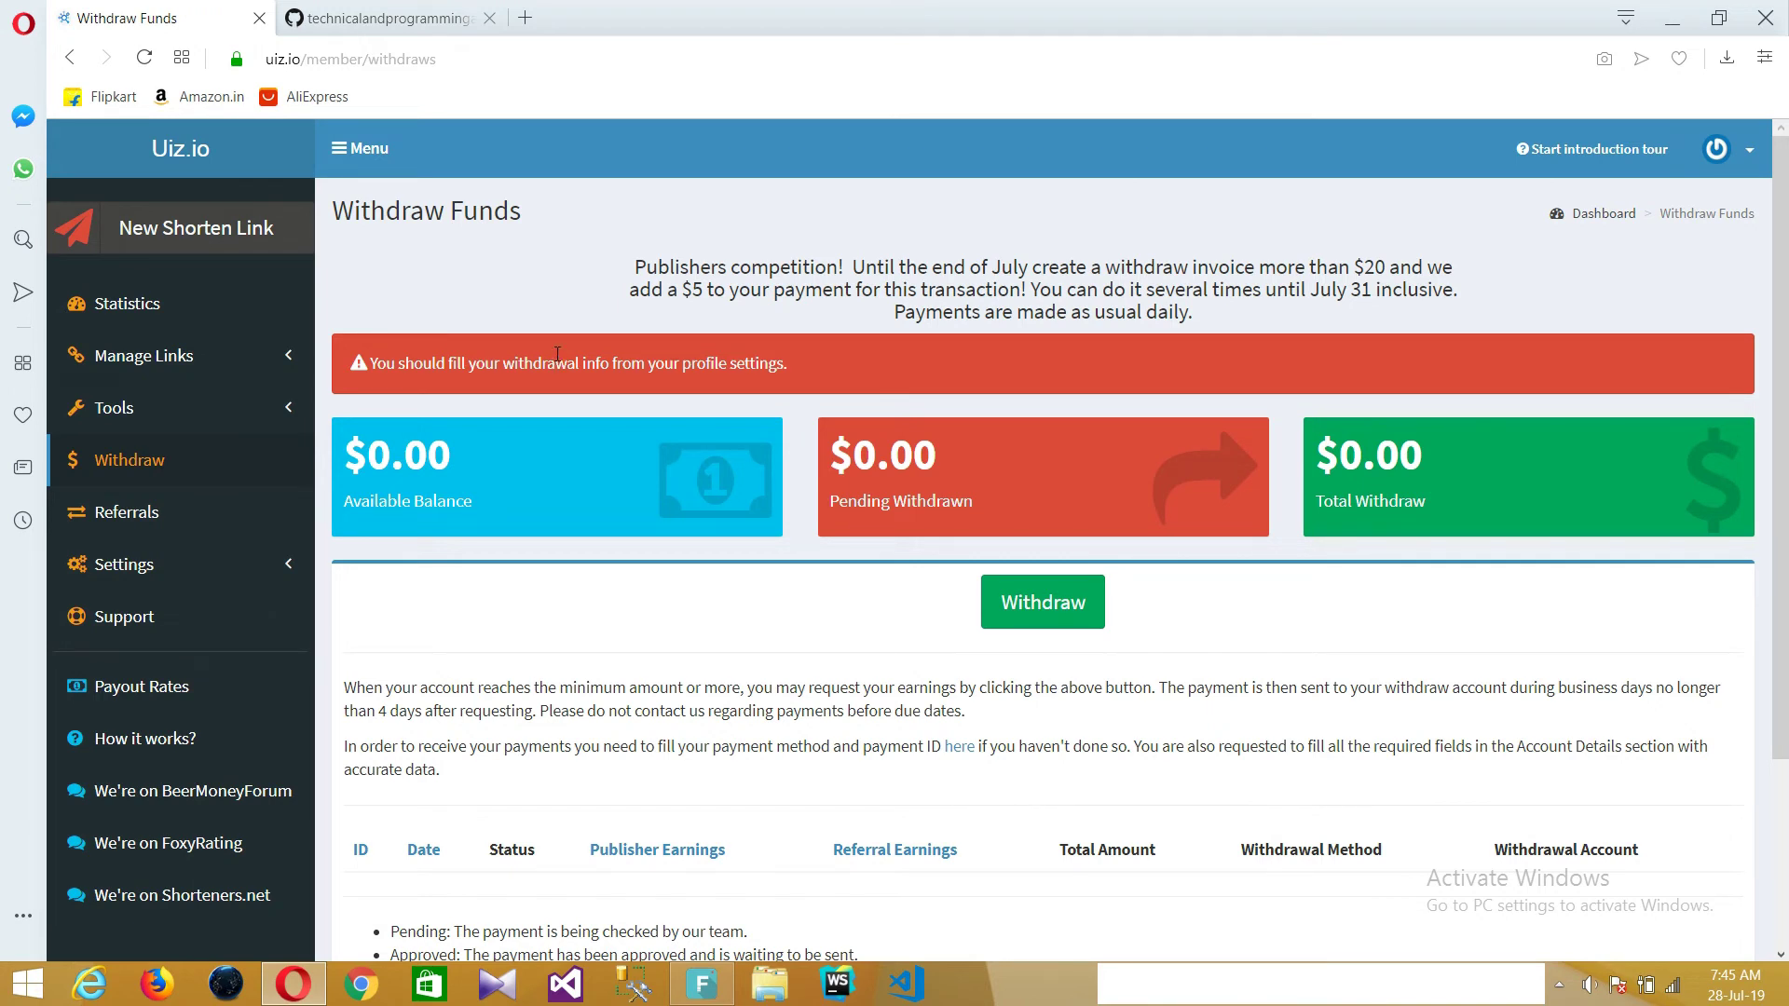
# - Open the account's profile settings and examine the billing address fields, withdrawal methods, minimum withdrawal amounts and withdrawal account instructions
pyautogui.click(116, 572)
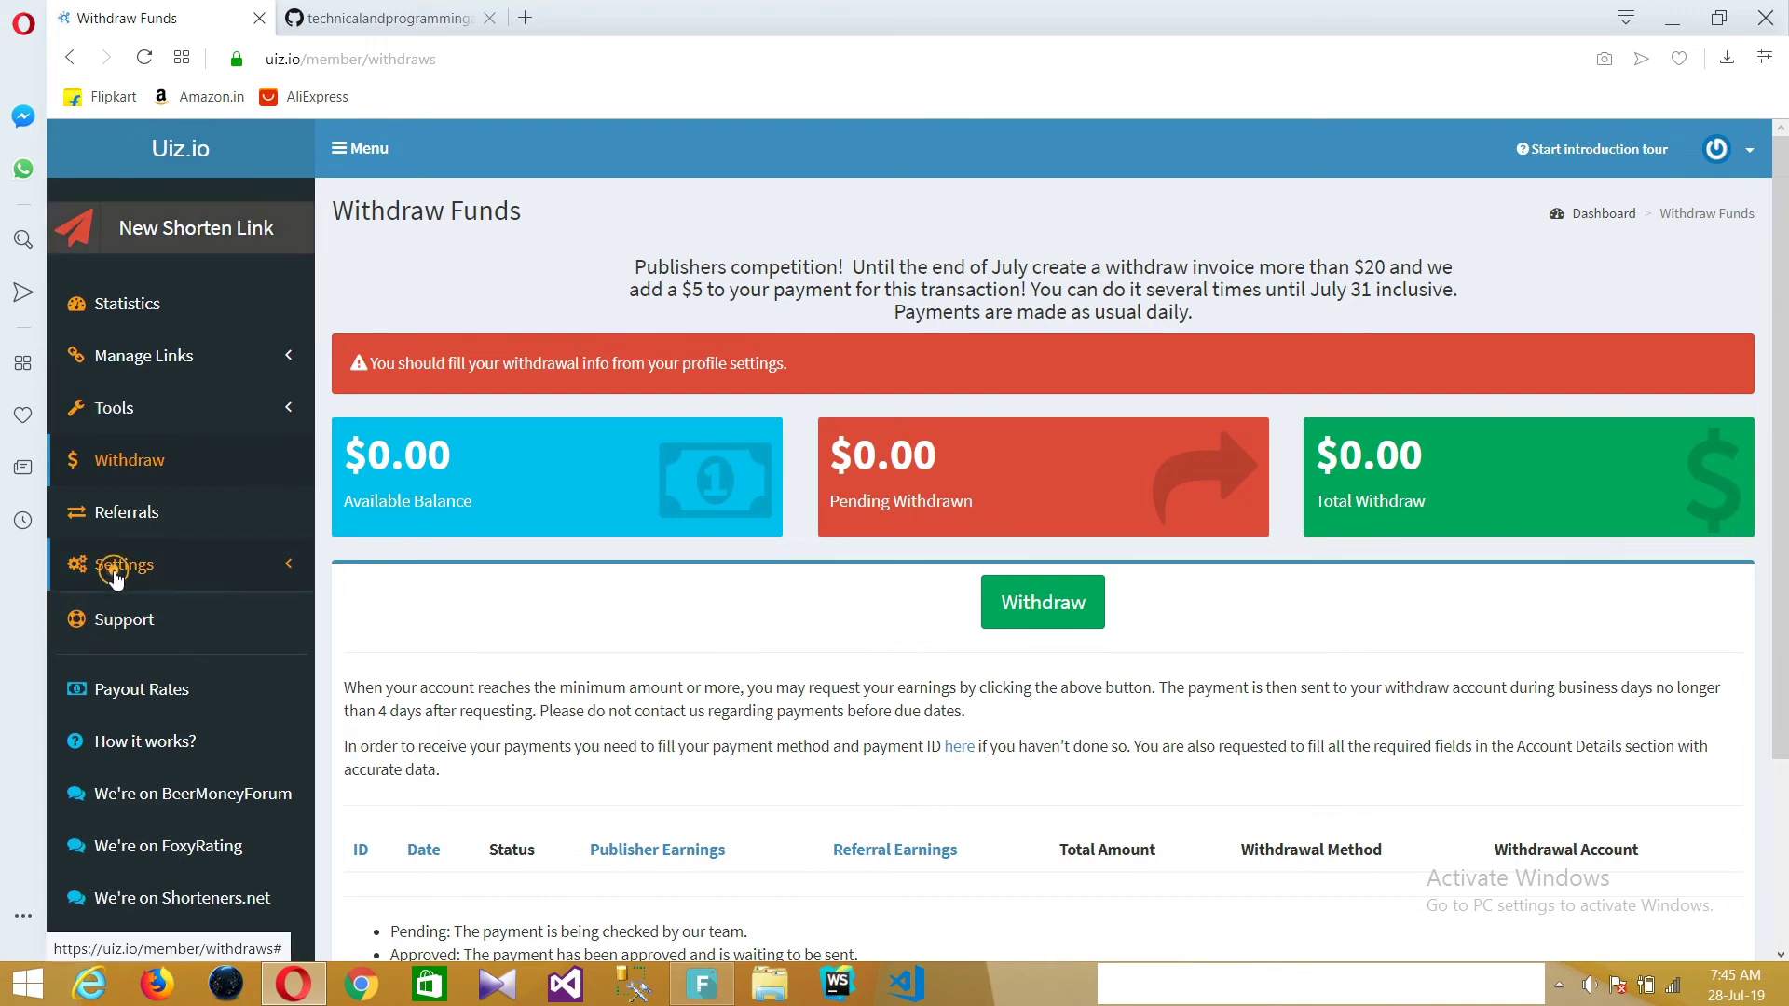
pyautogui.click(98, 609)
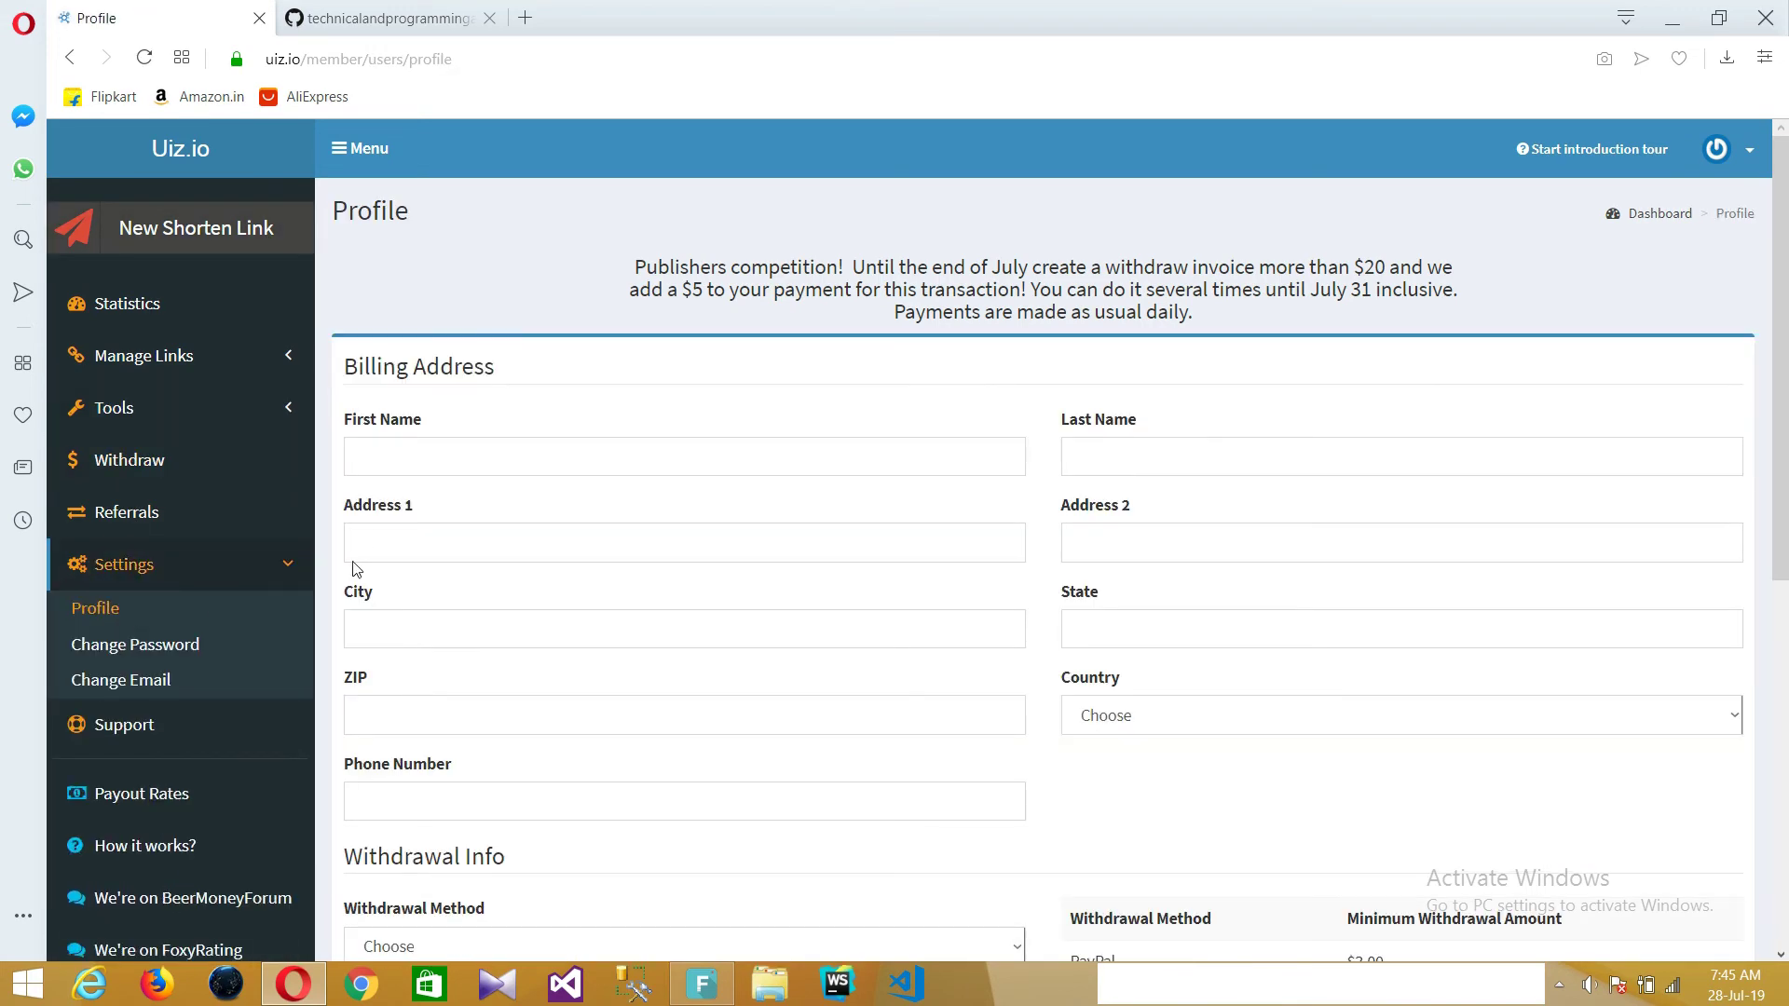
pyautogui.scroll(-5, 1106, 463)
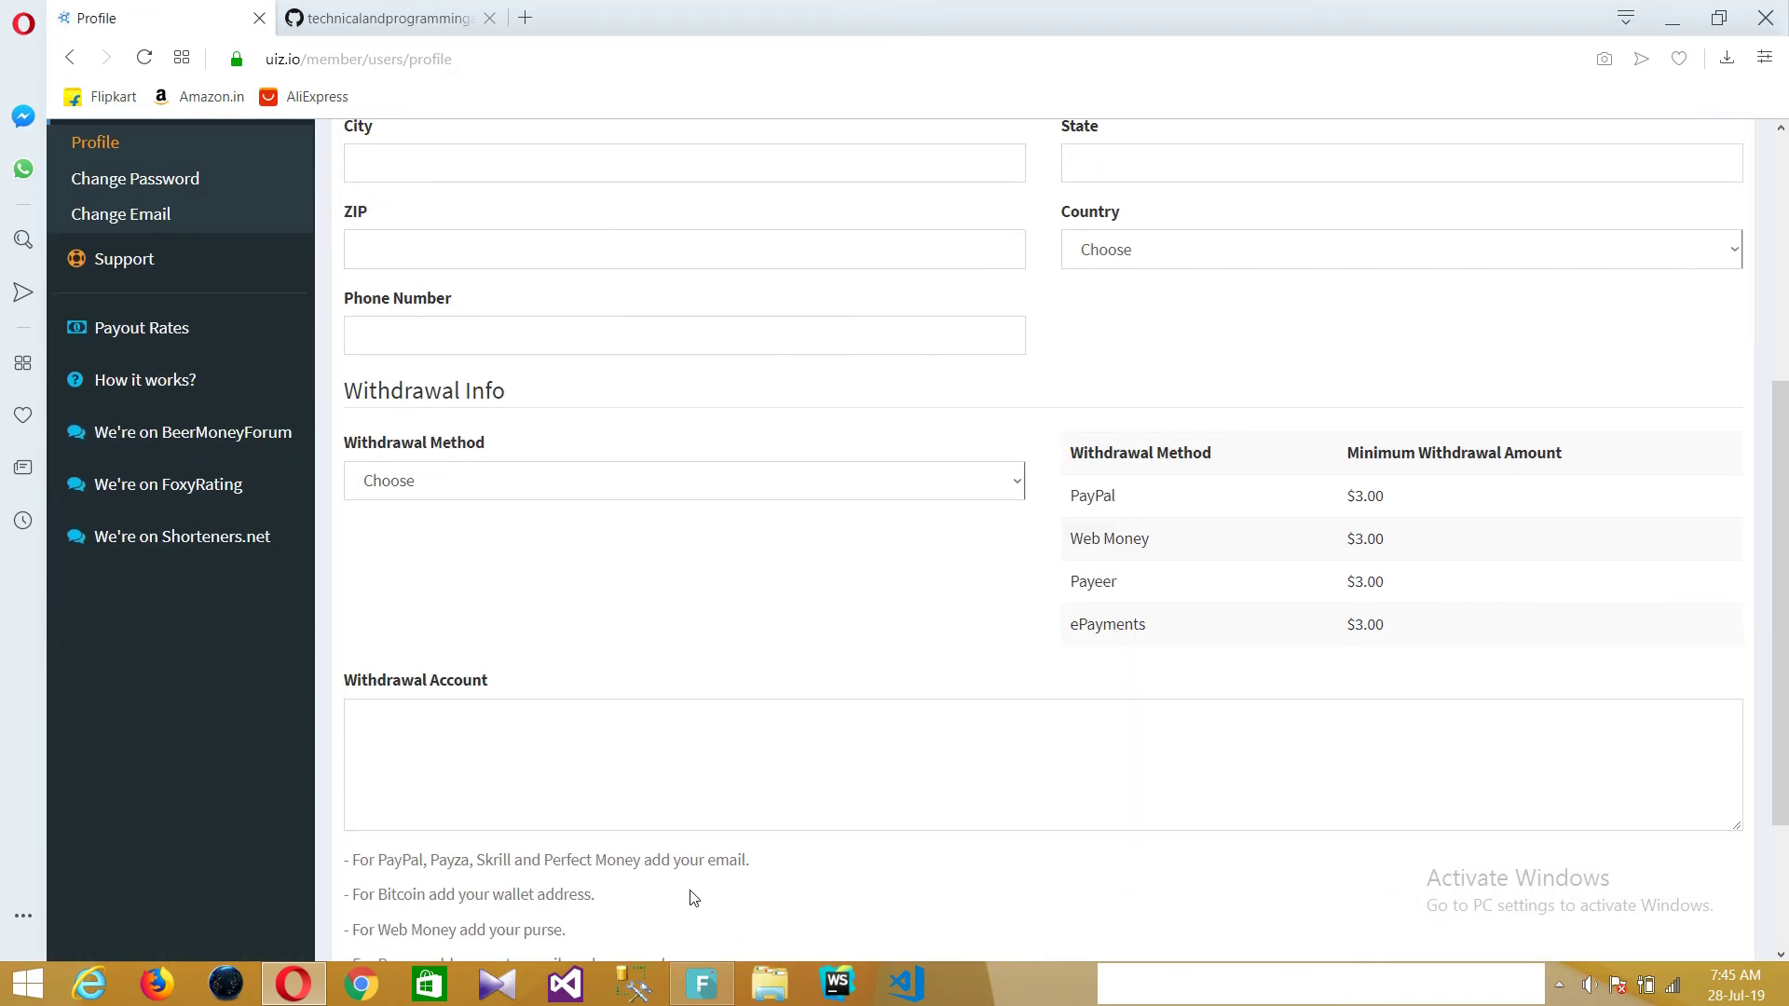
pyautogui.scroll(-3, 692, 898)
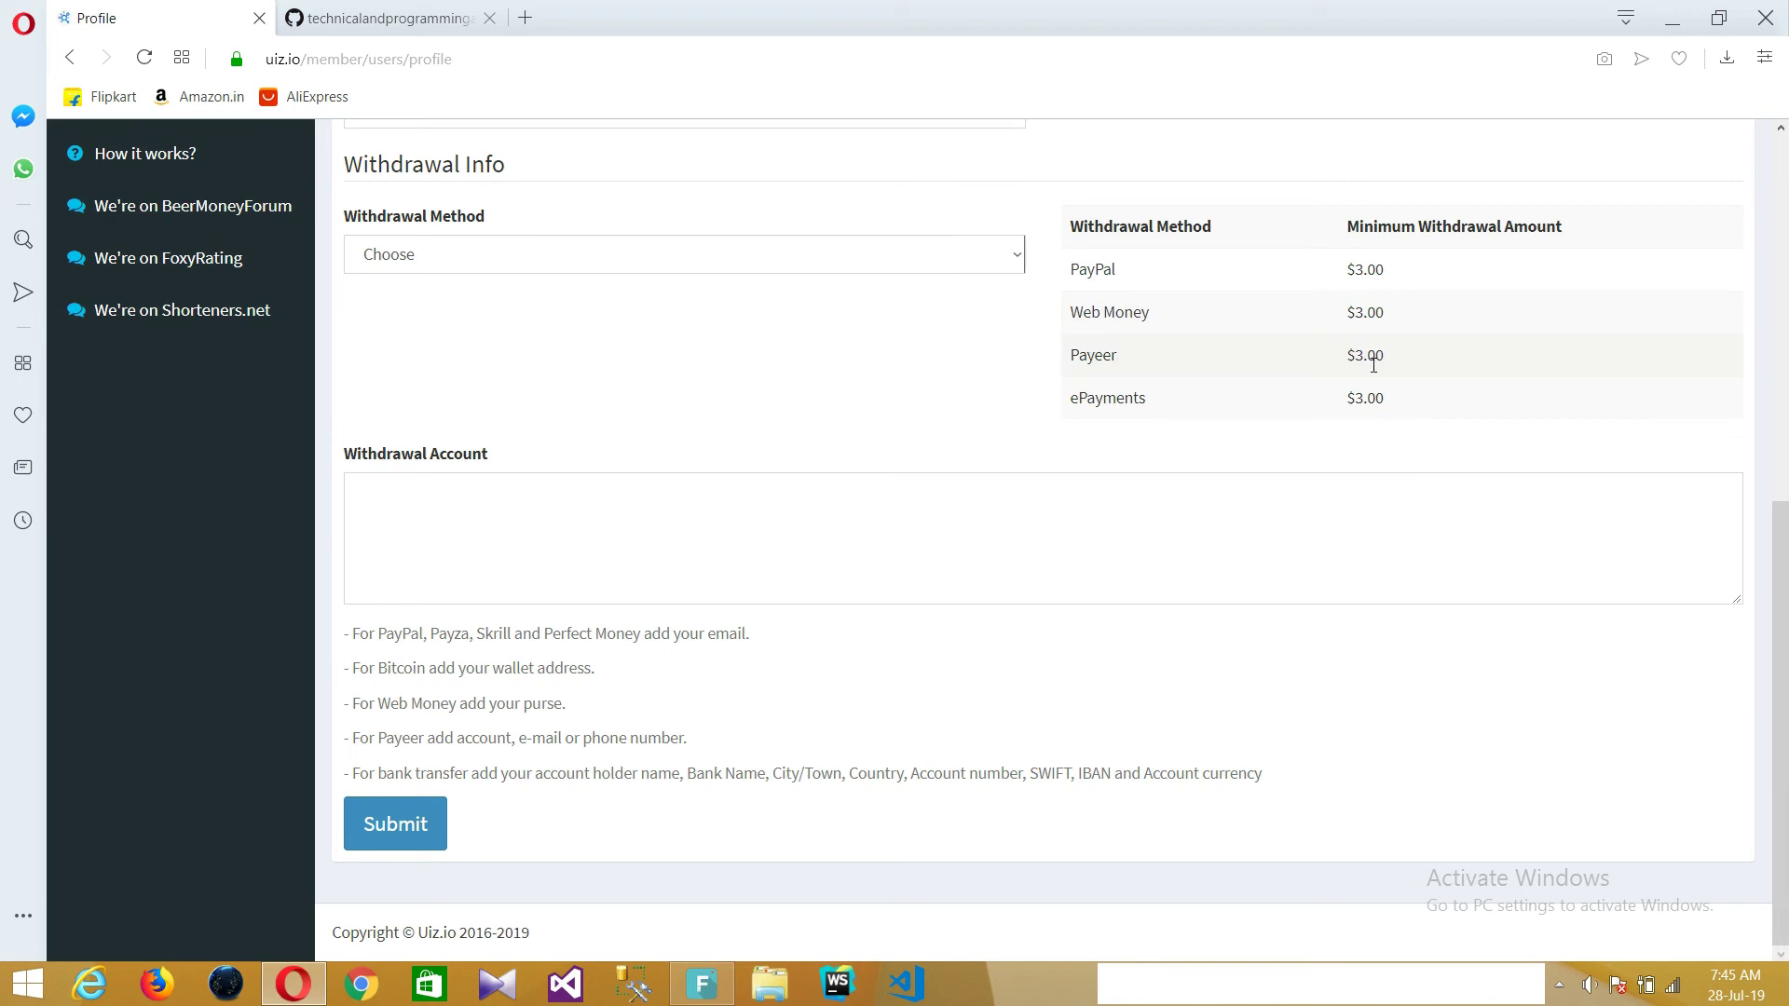
pyautogui.scroll(7, 1430, 411)
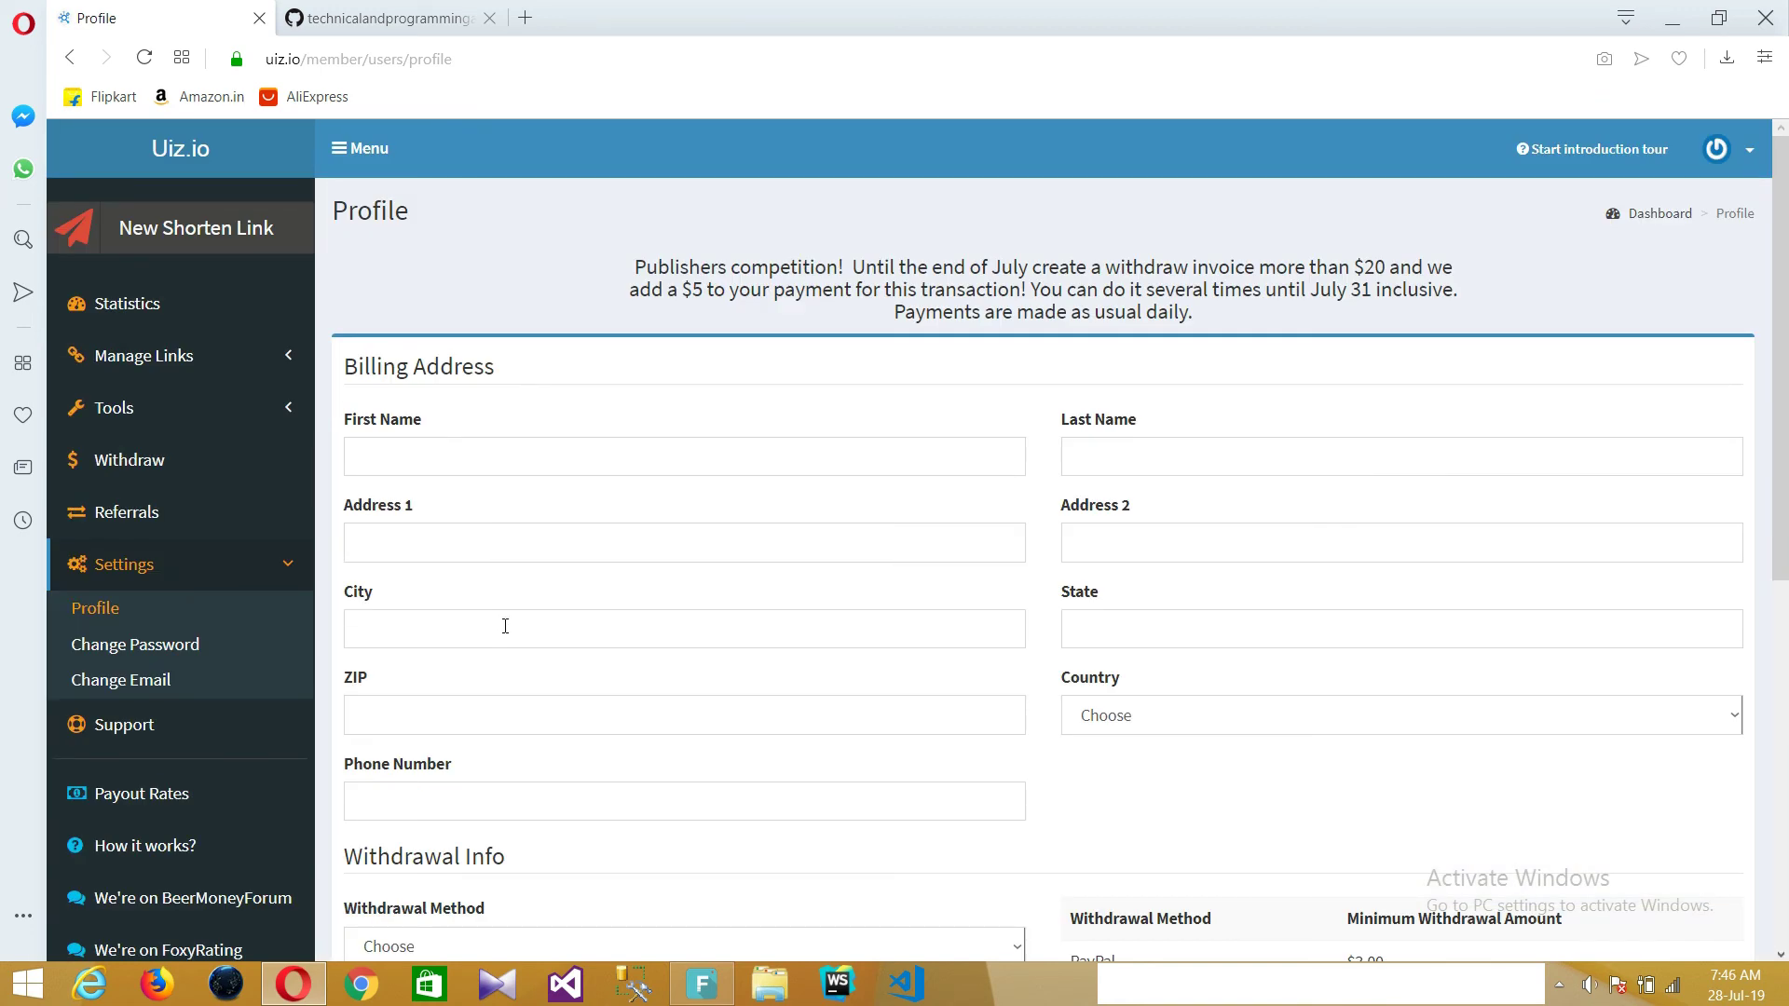
pyautogui.scroll(-7, 505, 626)
pyautogui.scroll(7, 976, 640)
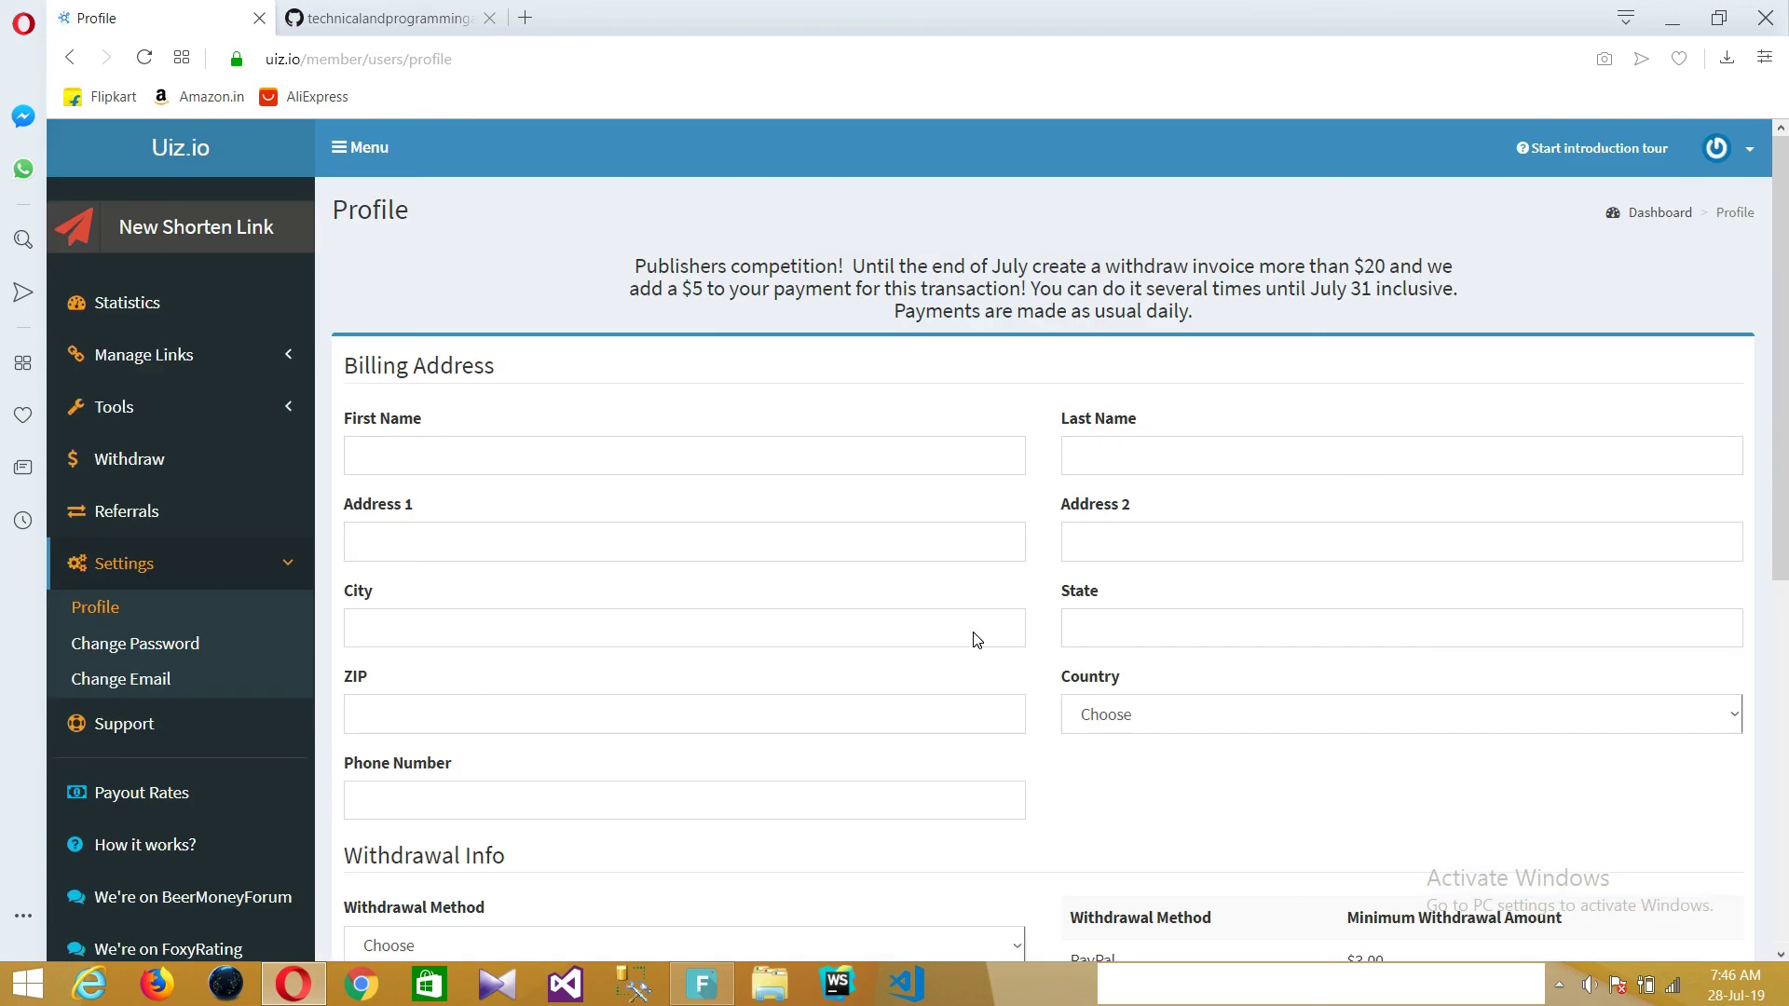
pyautogui.scroll(-5, 975, 633)
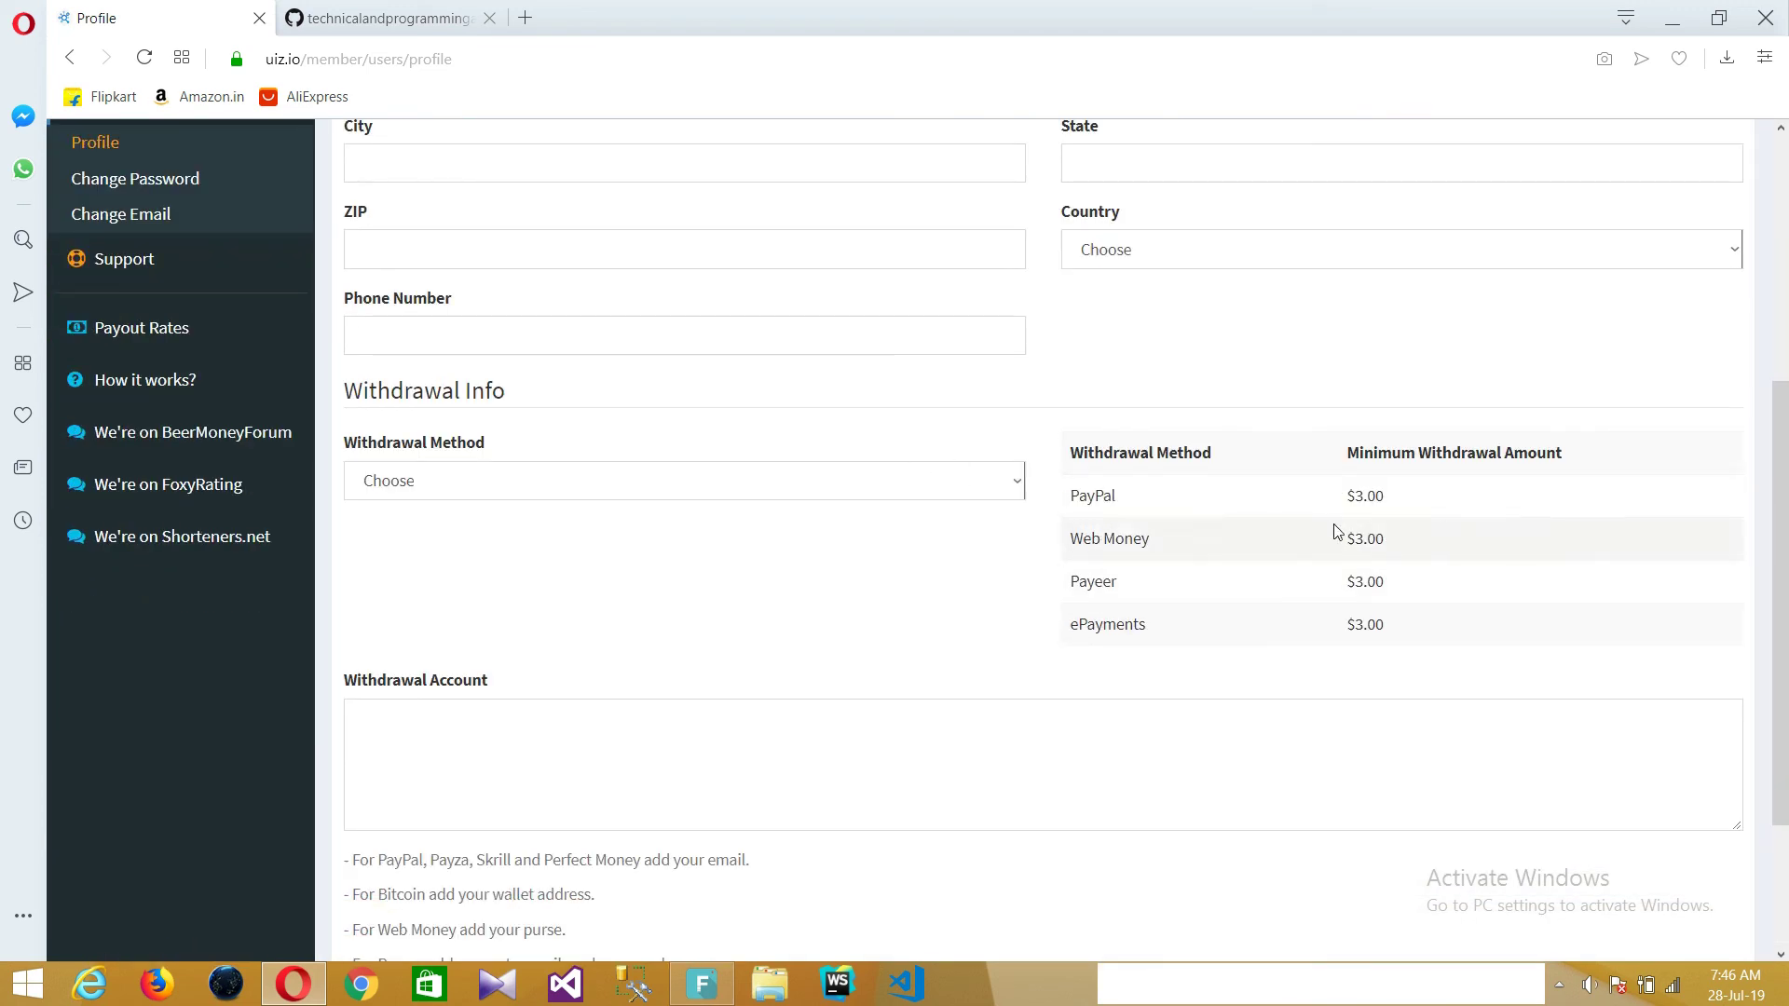
pyautogui.scroll(5, 441, 578)
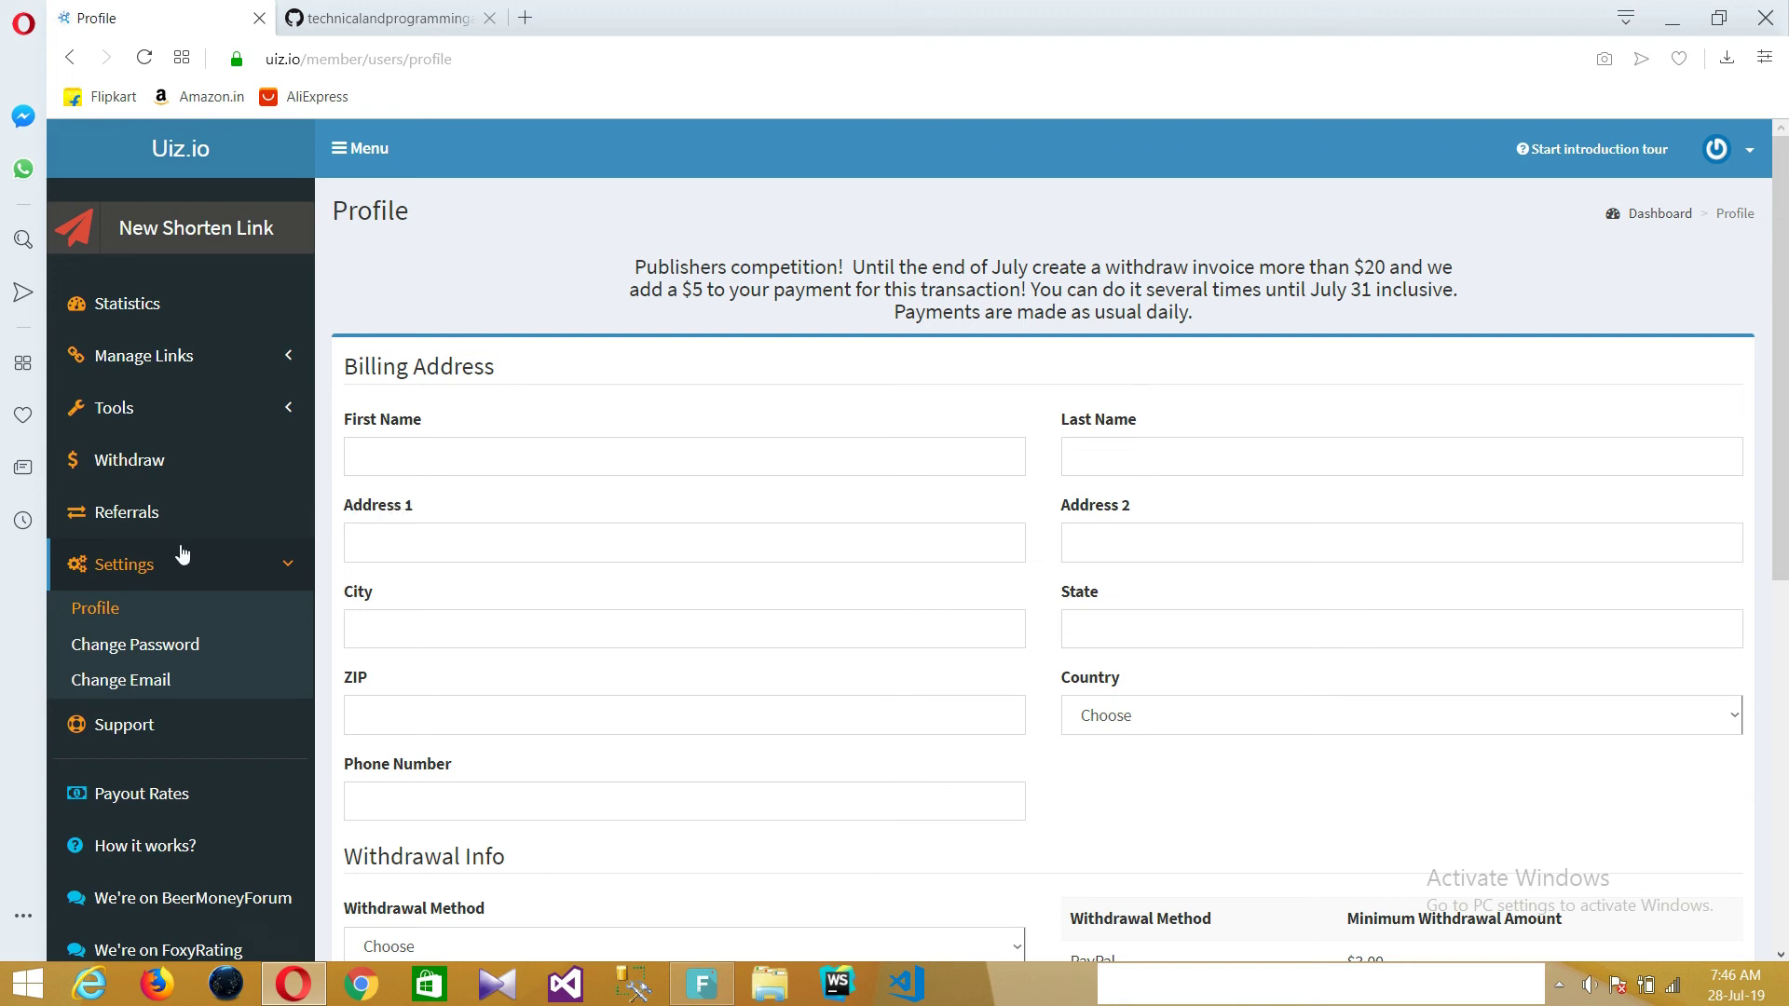
# - Open the referral page and examine the personal referral link and the referral earnings terms
pyautogui.click(144, 527)
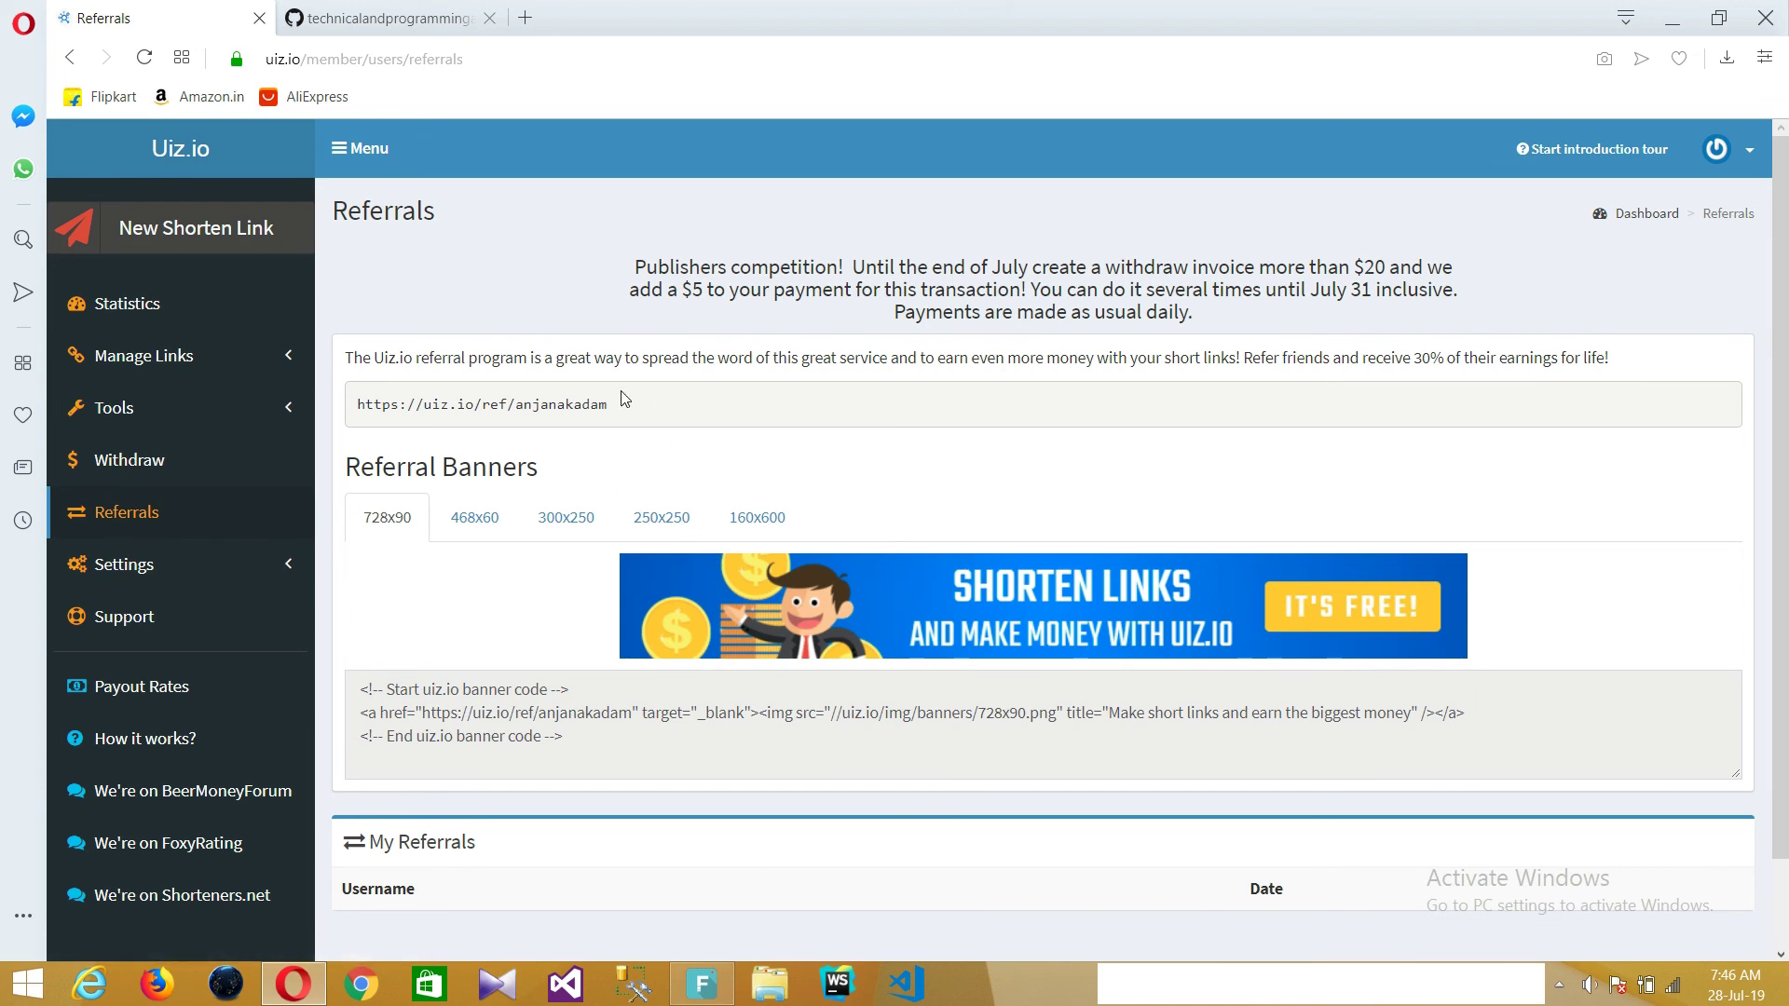
pyautogui.moveTo(597, 408); pyautogui.dragTo(338, 421)
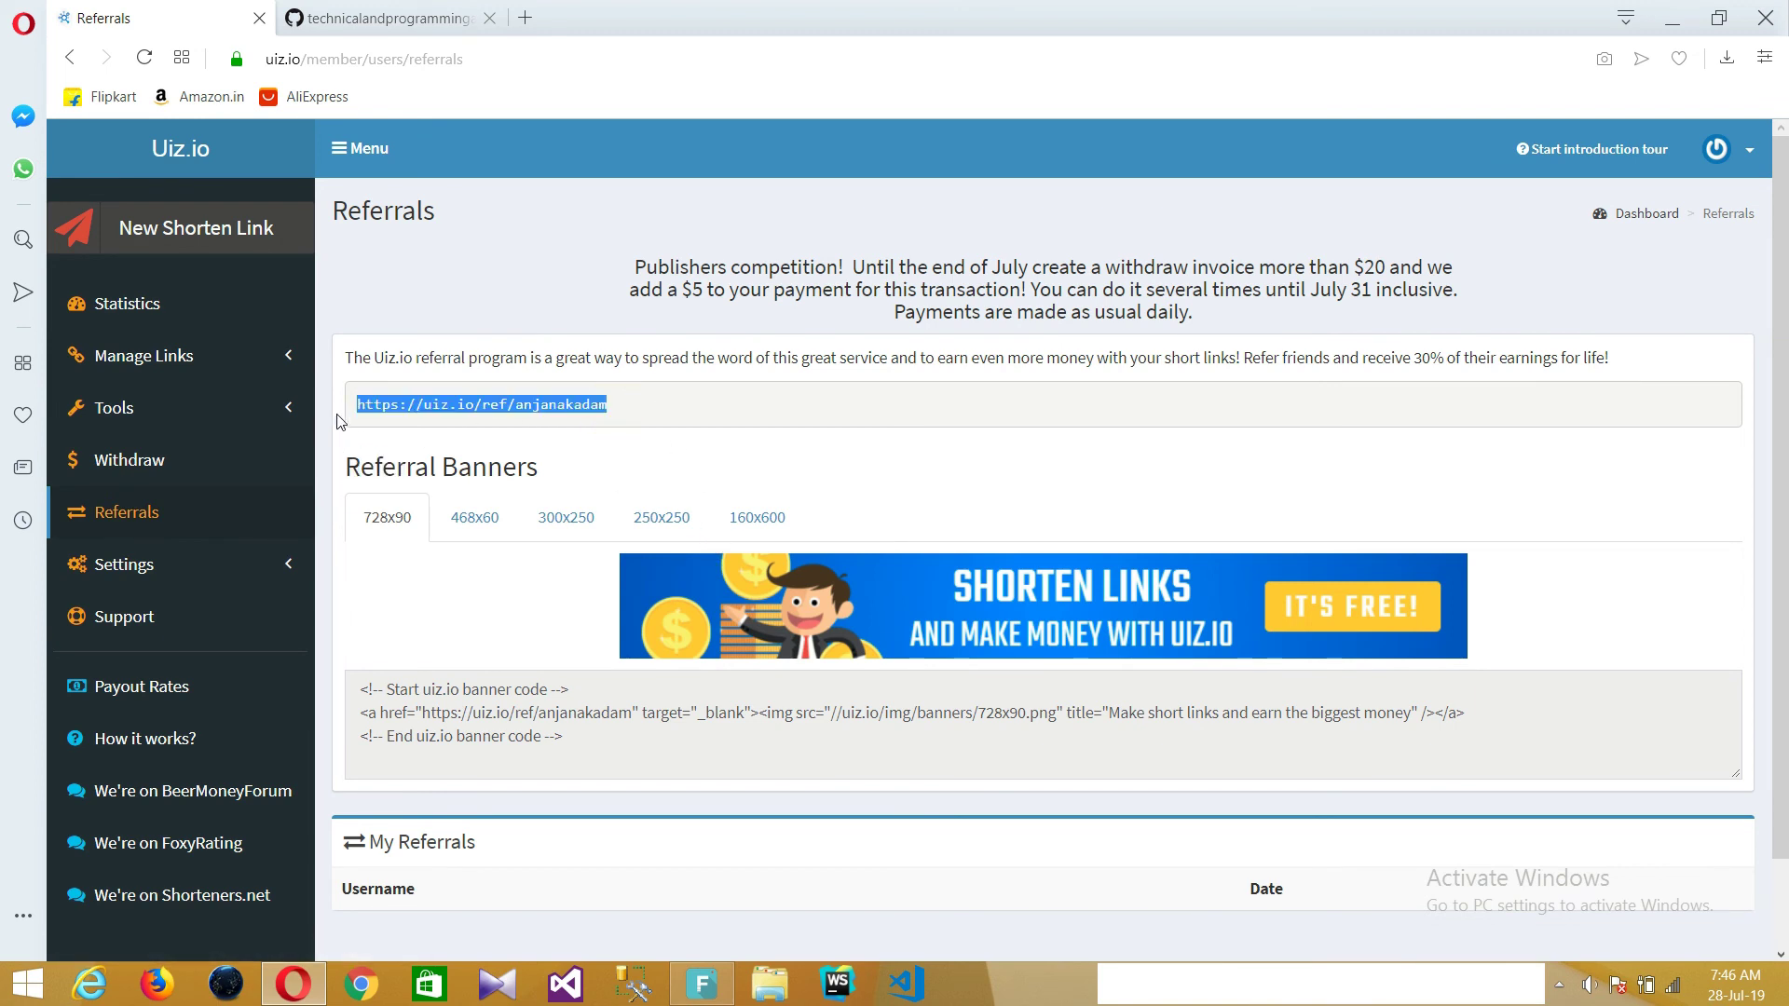
pyautogui.click(884, 434)
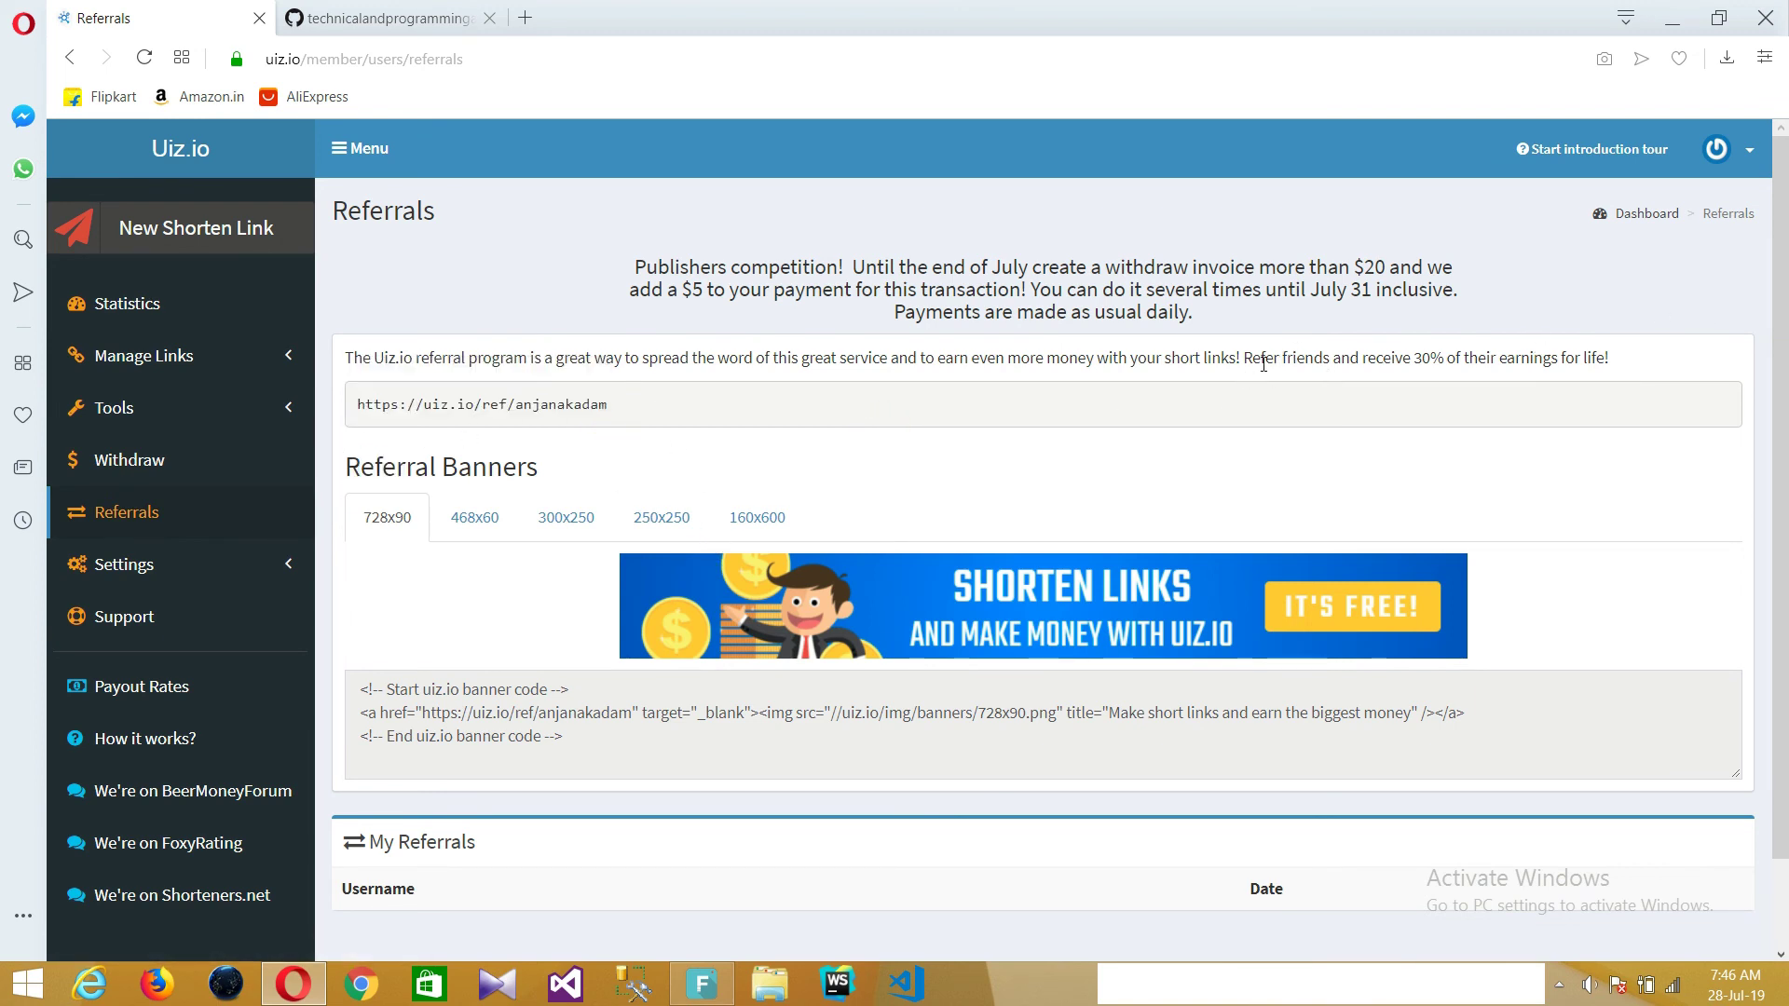
pyautogui.moveTo(1246, 364); pyautogui.dragTo(1666, 332)
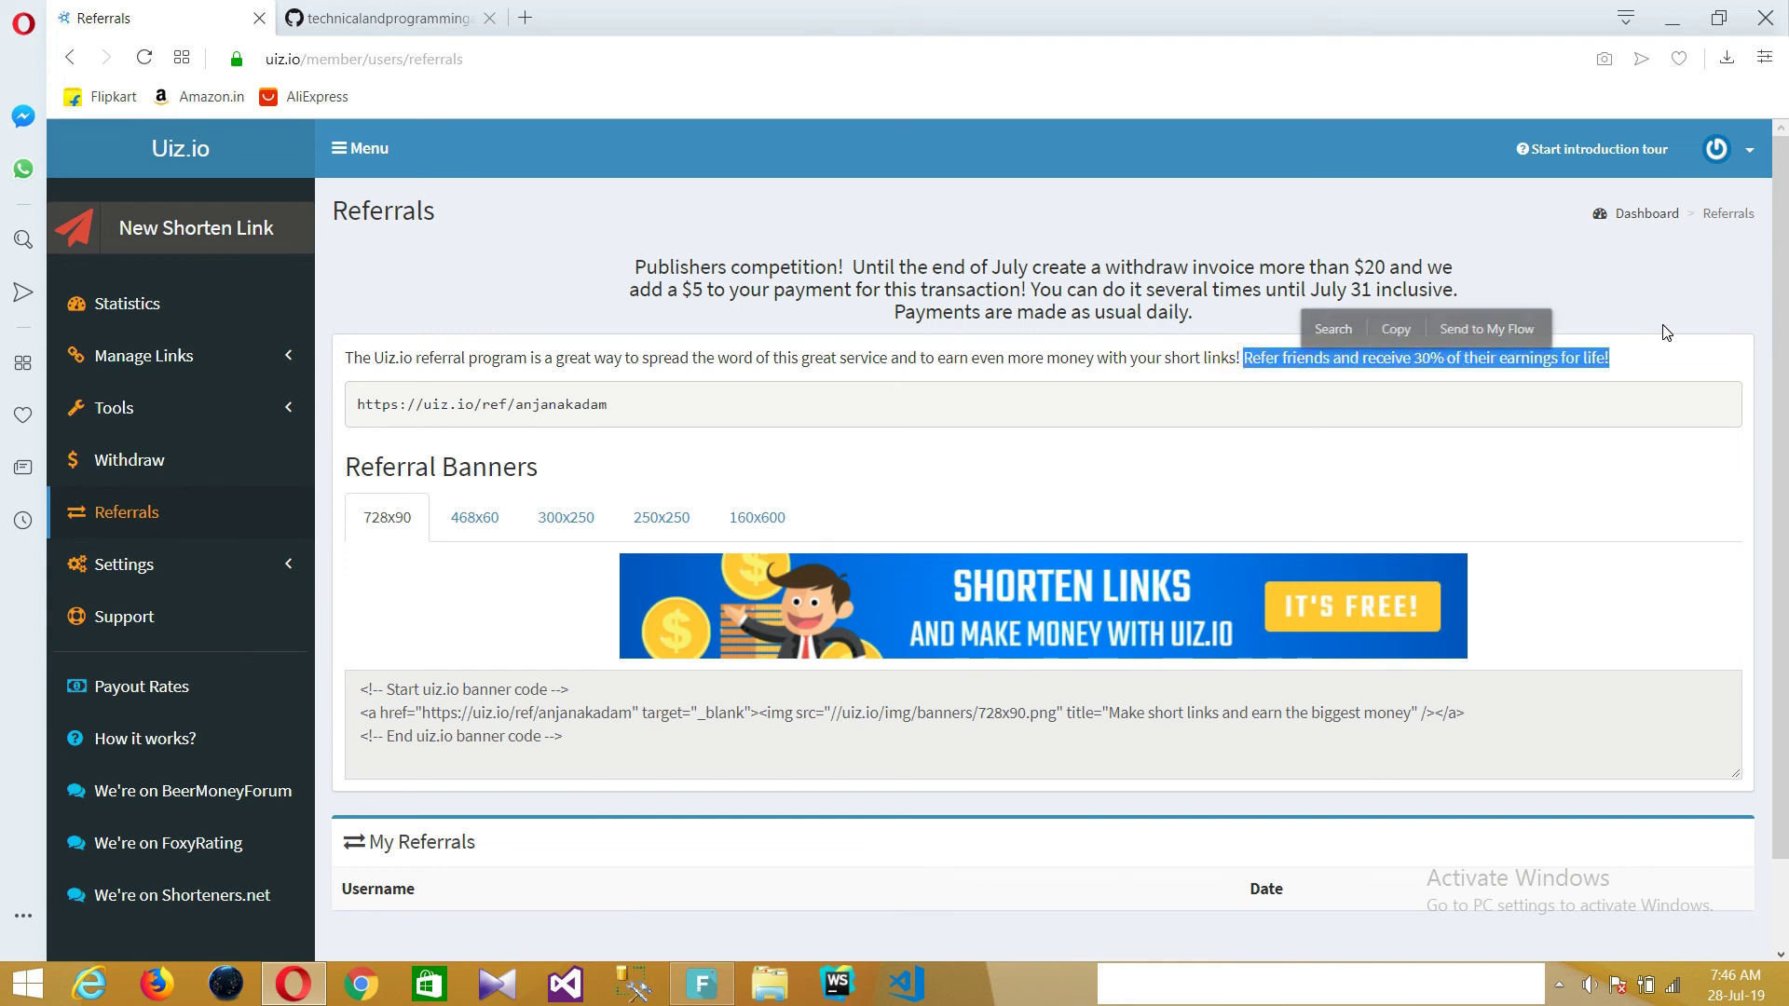
pyautogui.click(1607, 417)
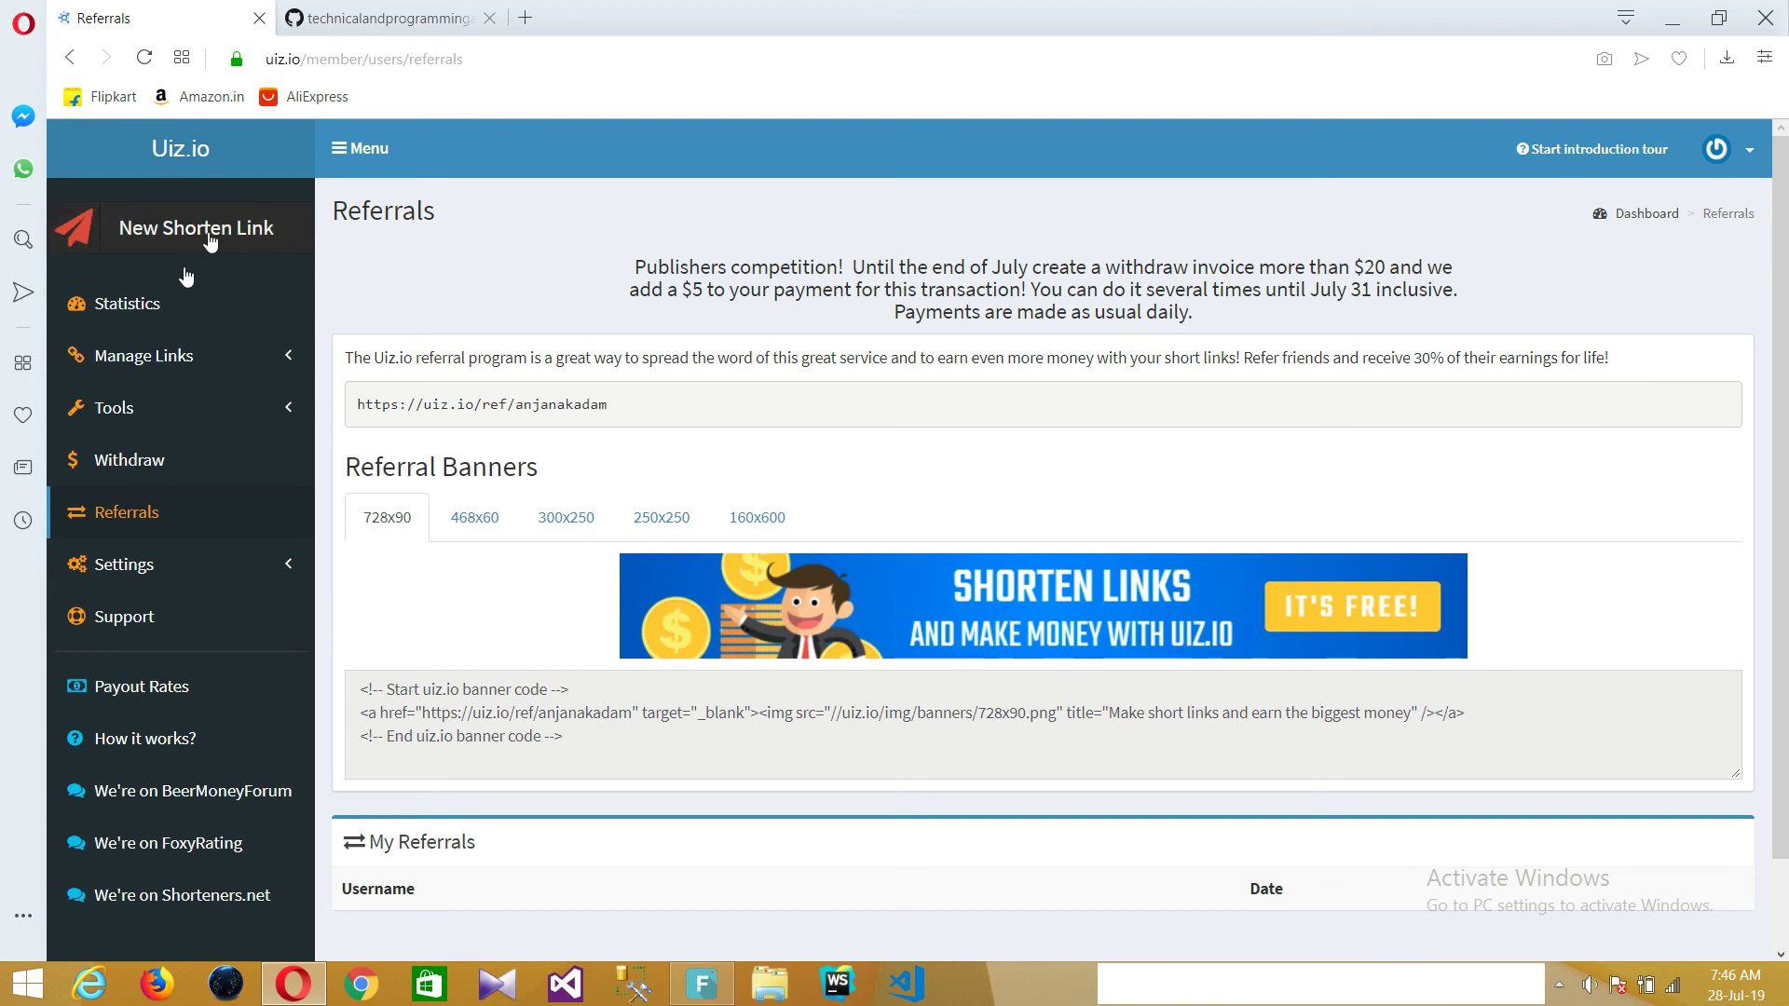
# - Open the account statistics to view the views, earnings and announcements
pyautogui.click(160, 304)
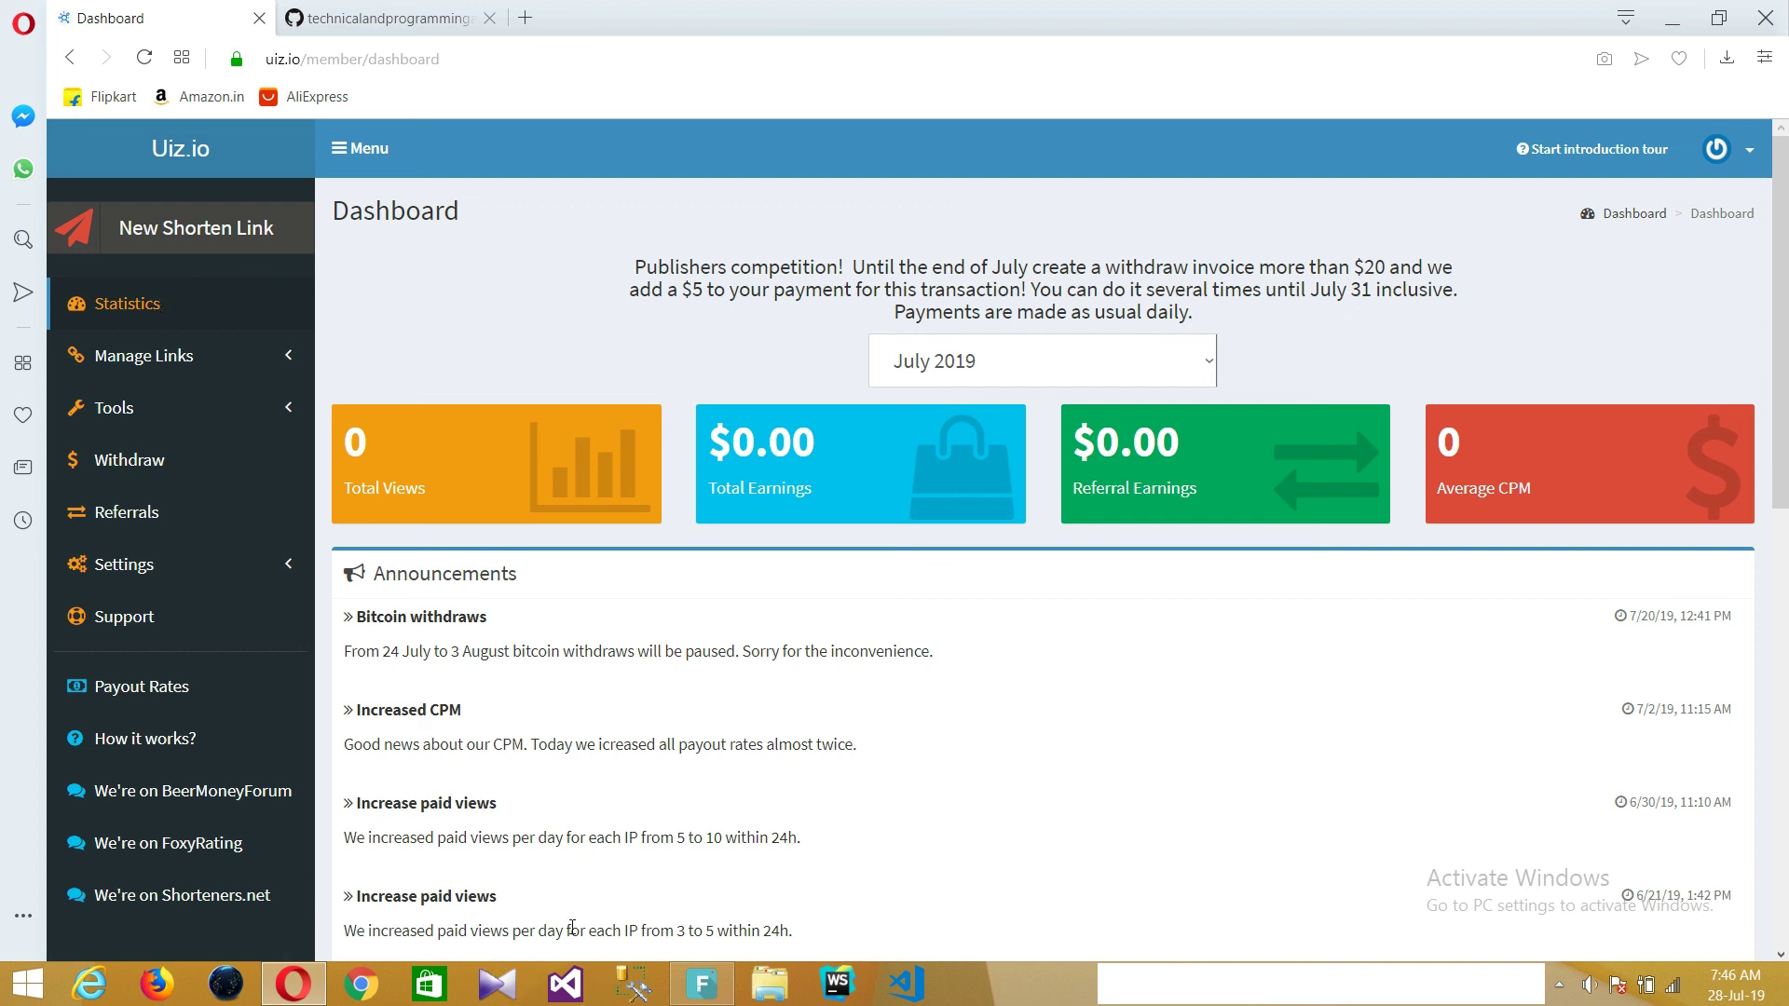
pyautogui.click(1559, 985)
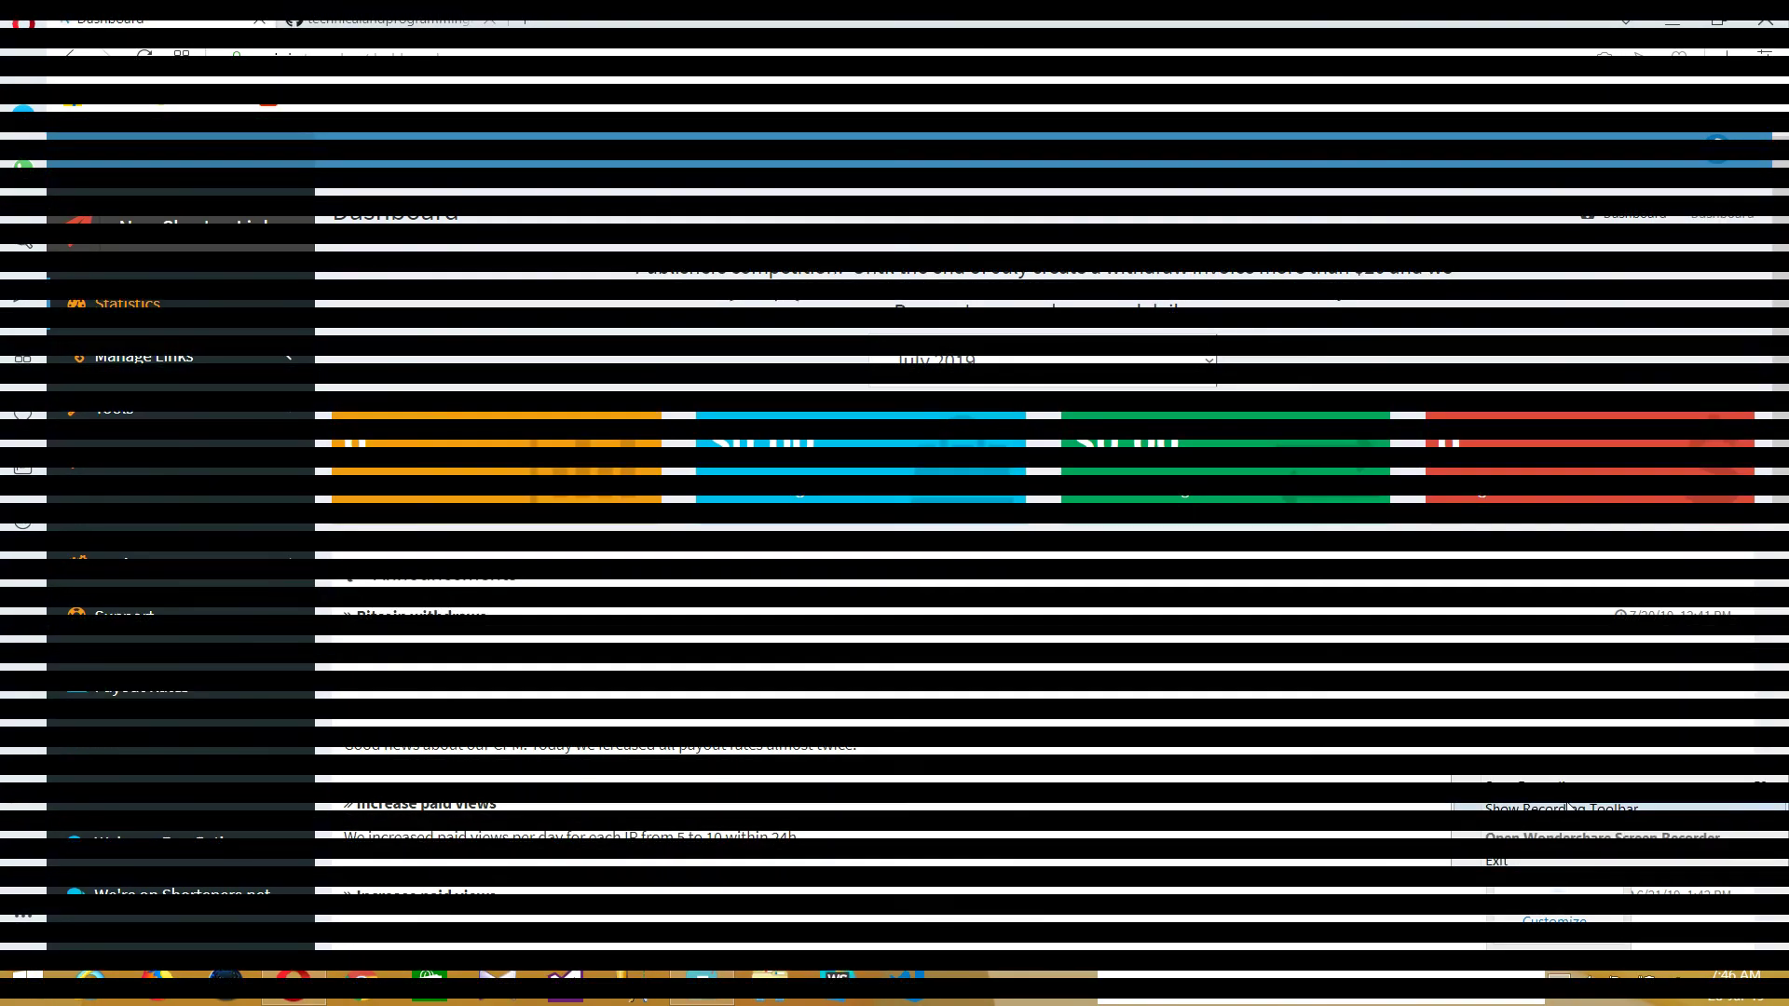